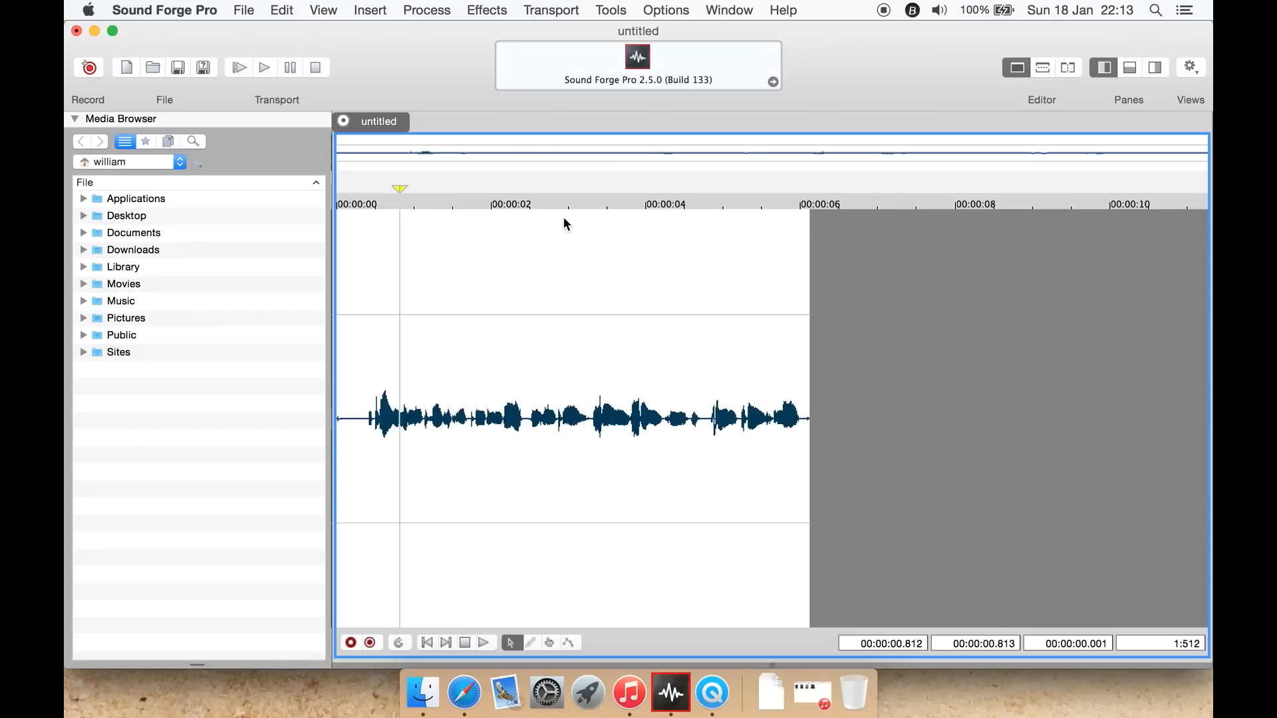
Hide the left pane containing the Media Browser
click(324, 10)
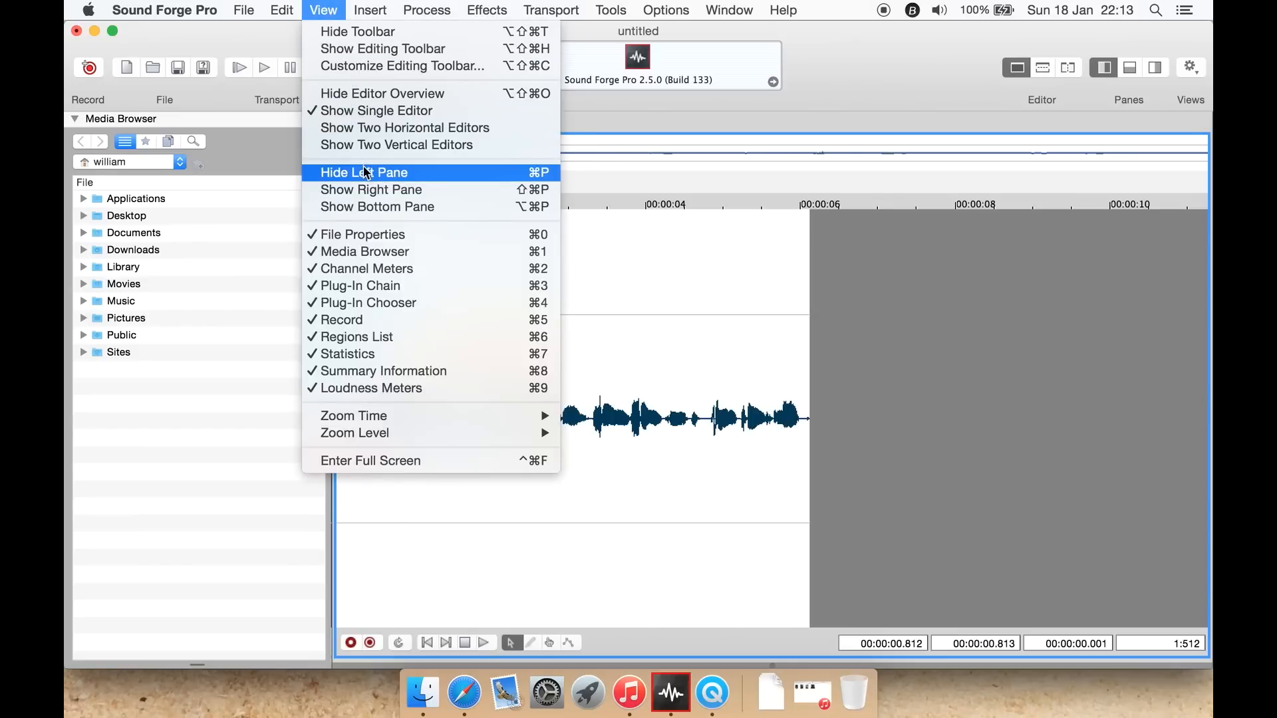
click(382, 175)
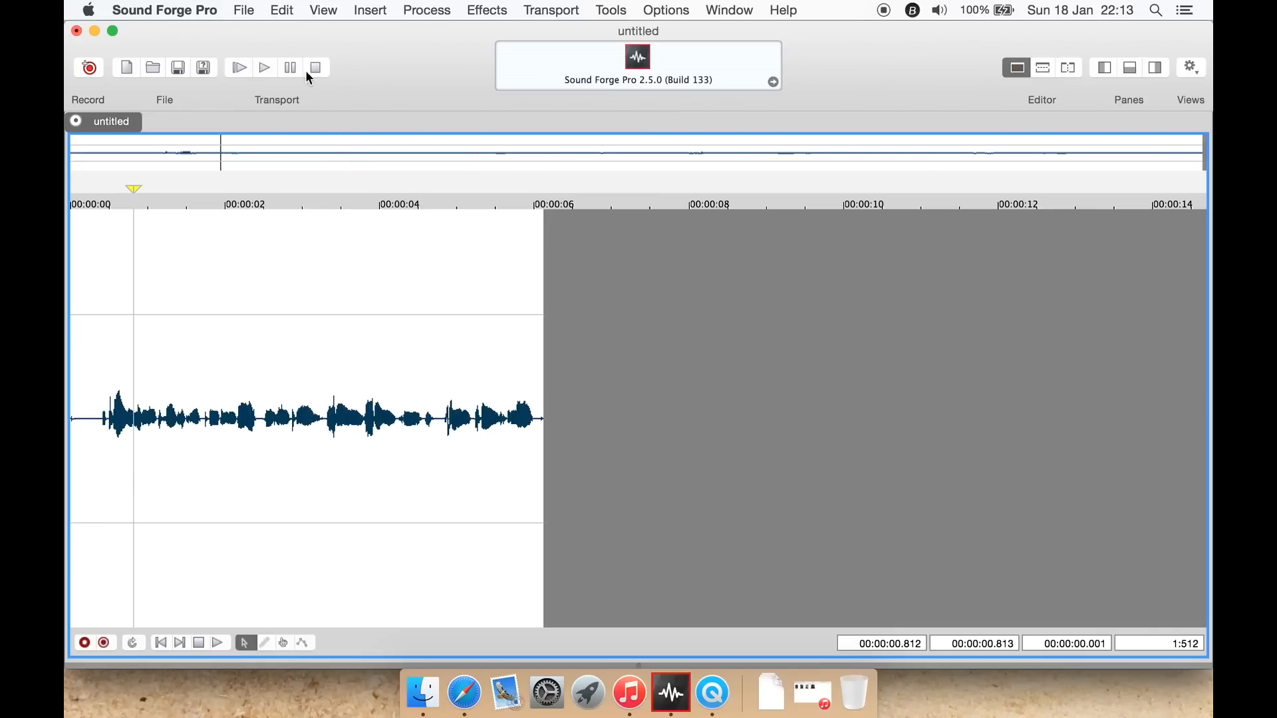
click(248, 9)
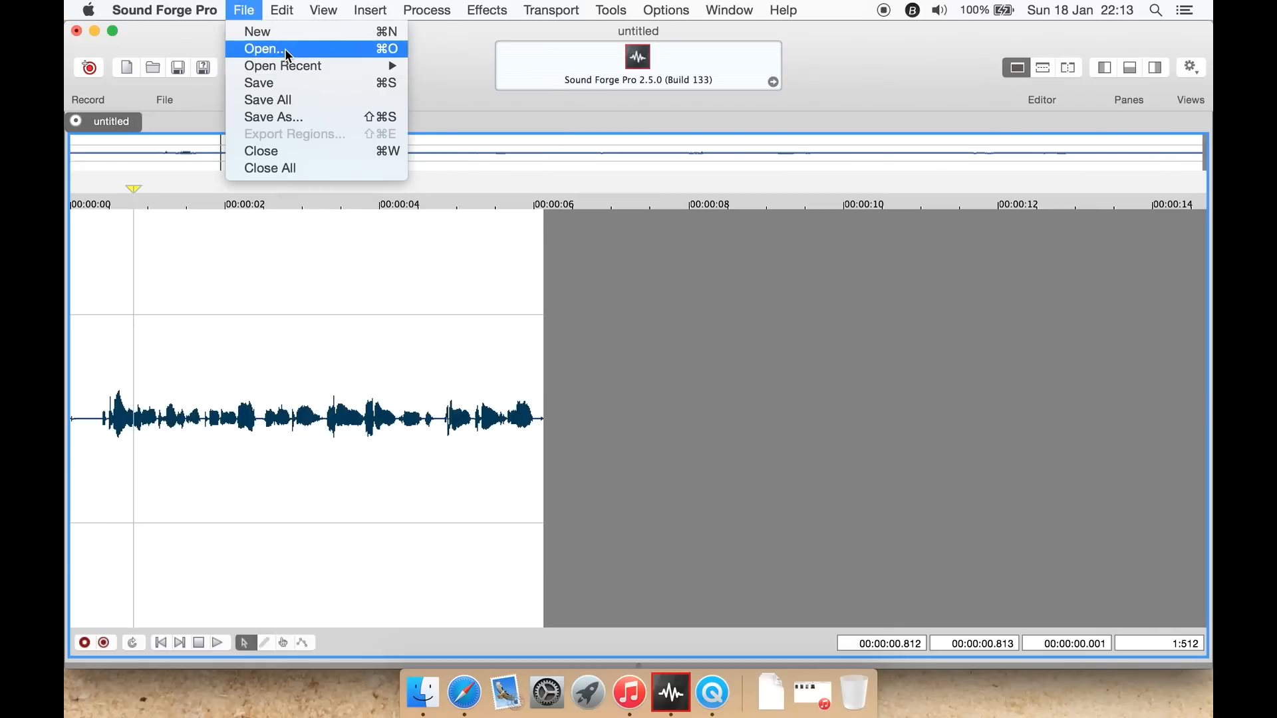
click(247, 10)
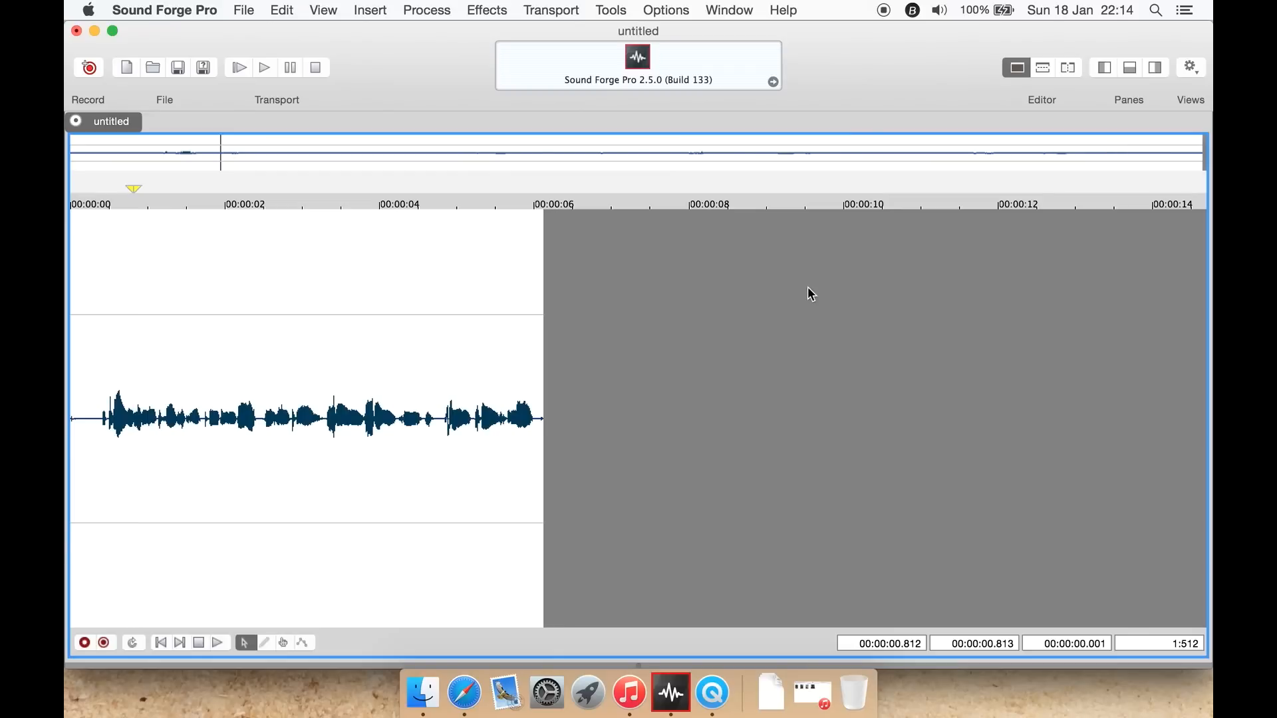
Open a new file armed for recording and close it without capturing any audio
click(89, 69)
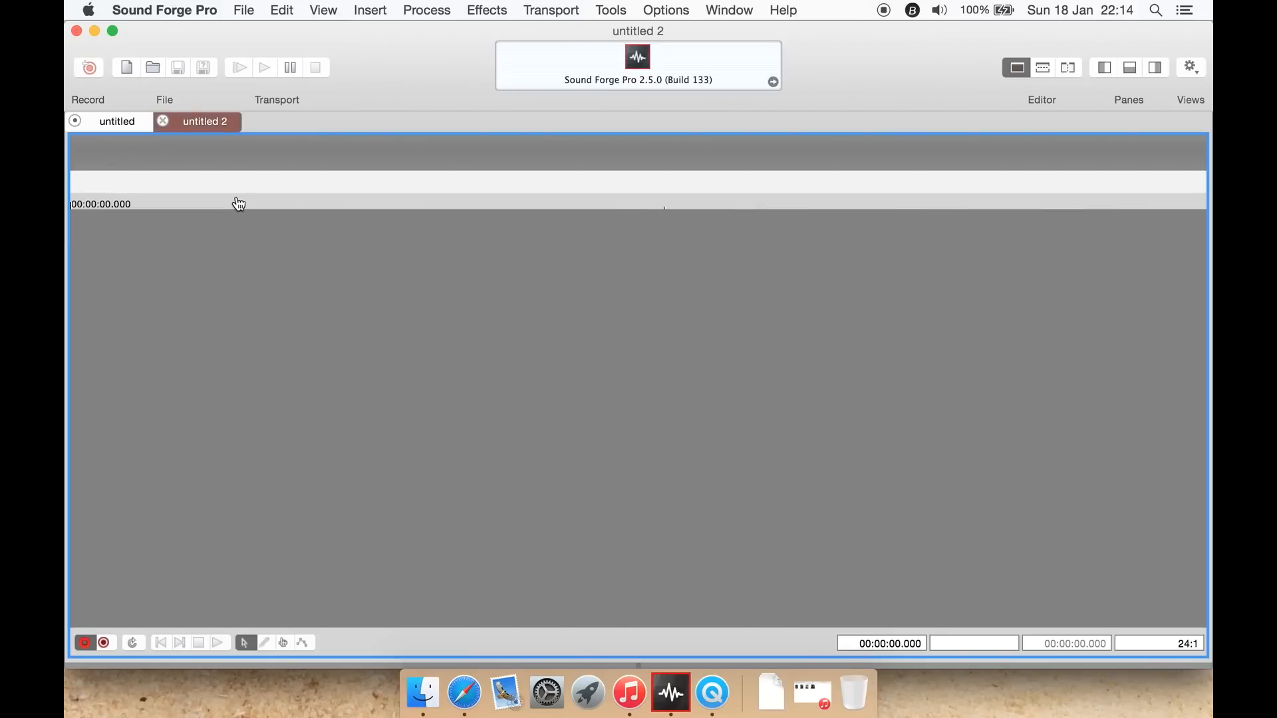
click(163, 121)
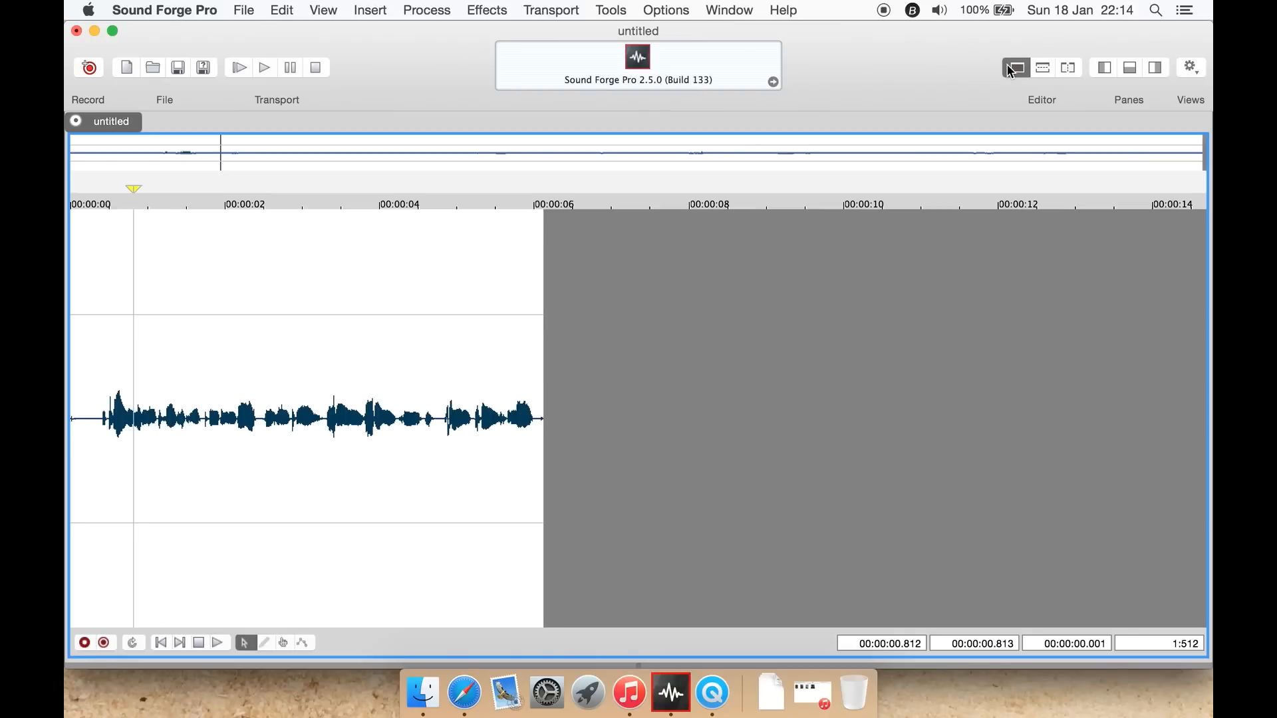
Try the two horizontal and two vertical editor layouts, and return to the single editor
click(1049, 67)
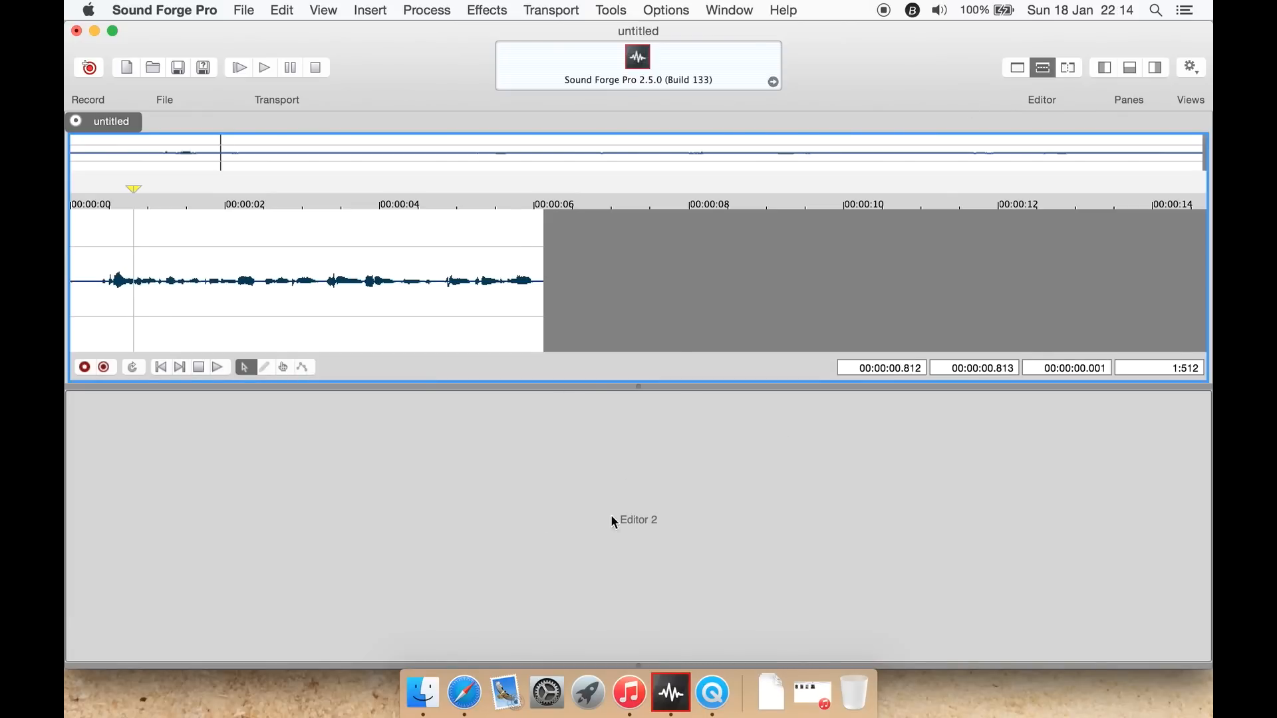
click(1076, 67)
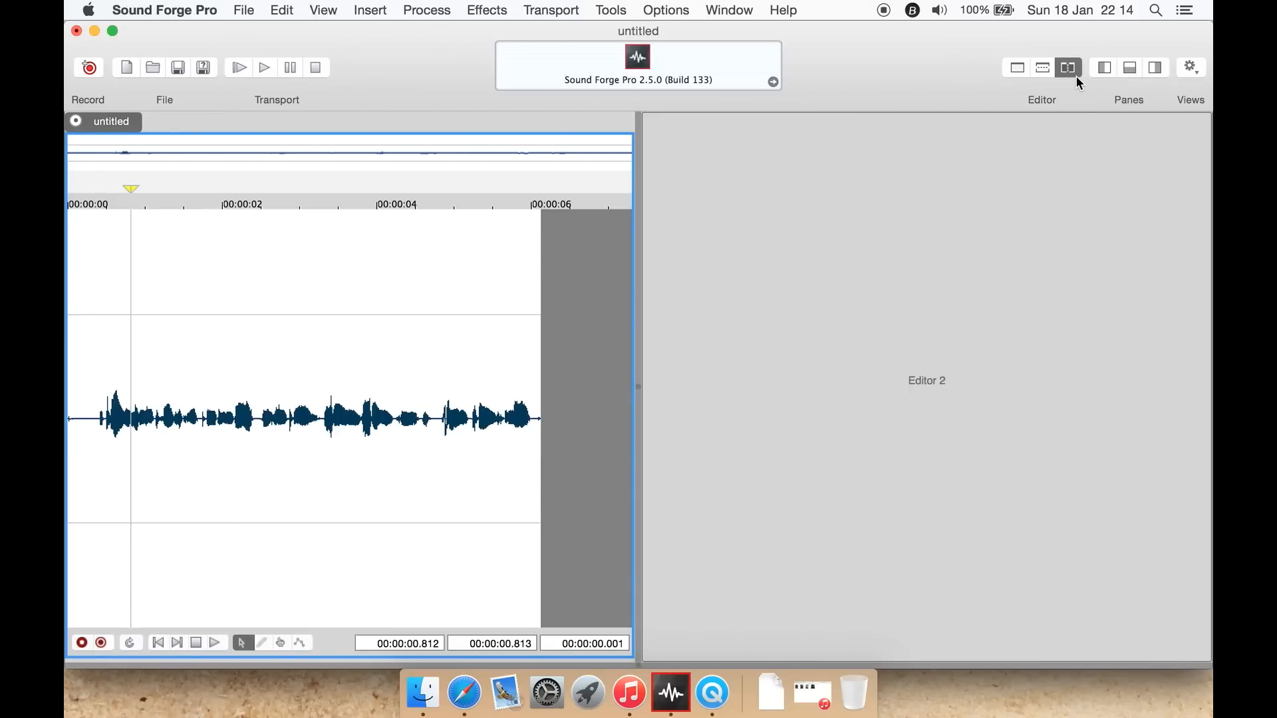
click(1017, 67)
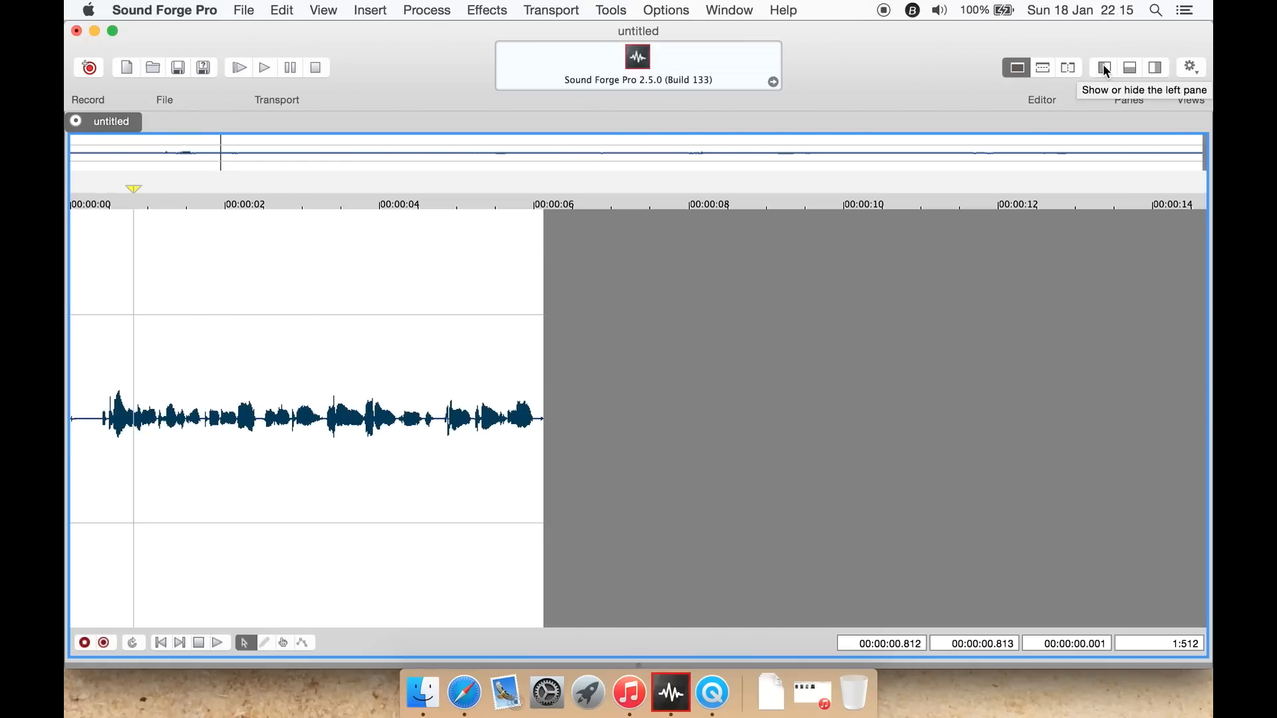
Toggle the Media Browser pane on and off, leaving it hidden
click(1105, 67)
click(1104, 68)
click(1104, 68)
click(1104, 68)
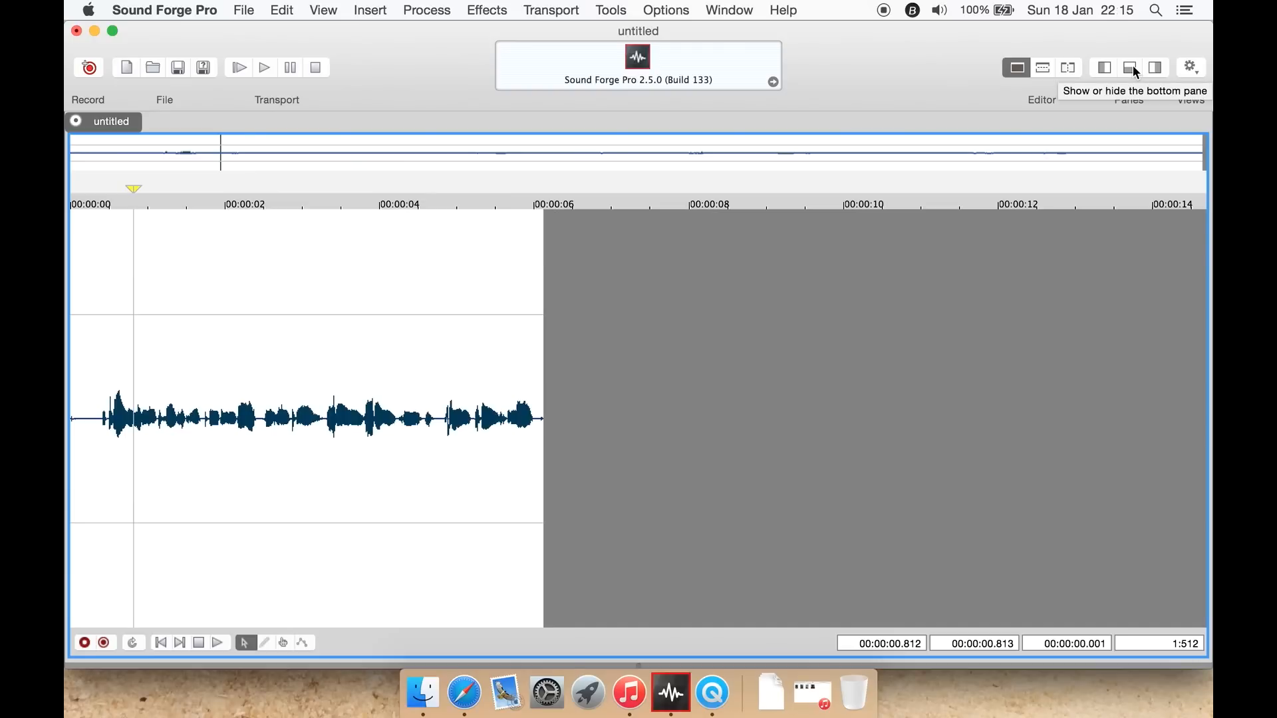
Show the bottom pane and examine the recording's file properties and all its summary information fields
click(1134, 69)
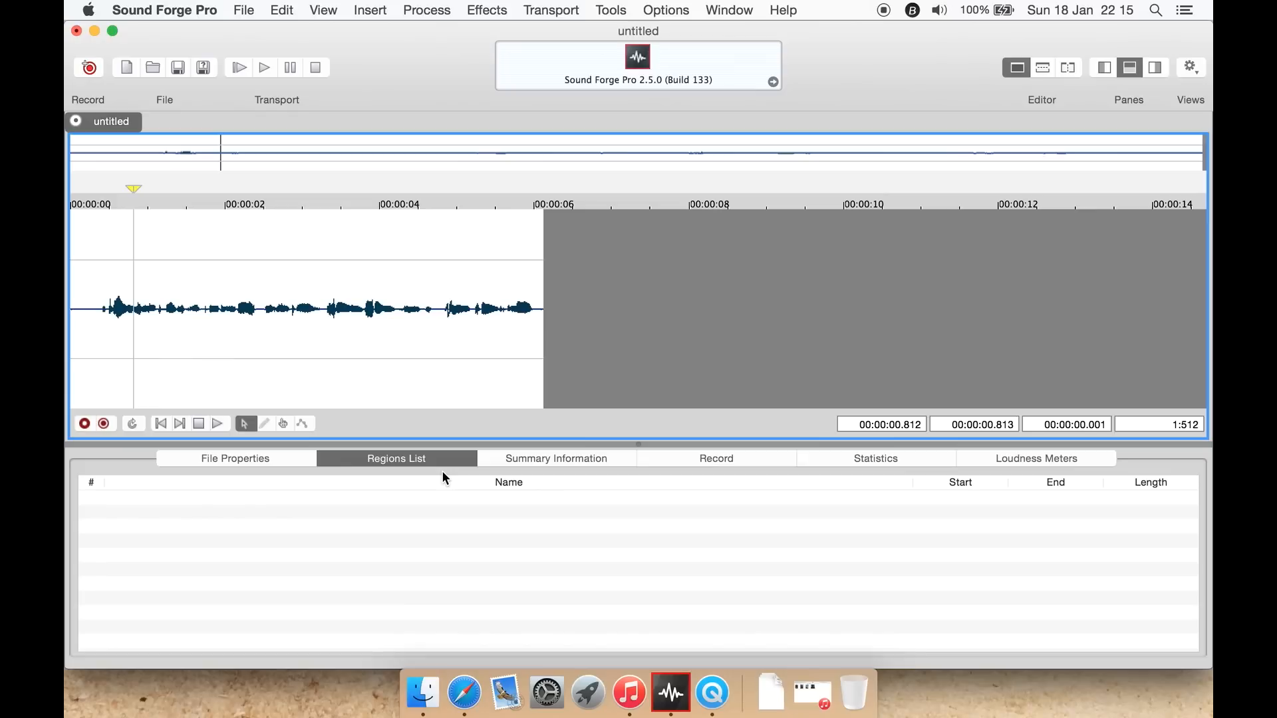
click(298, 457)
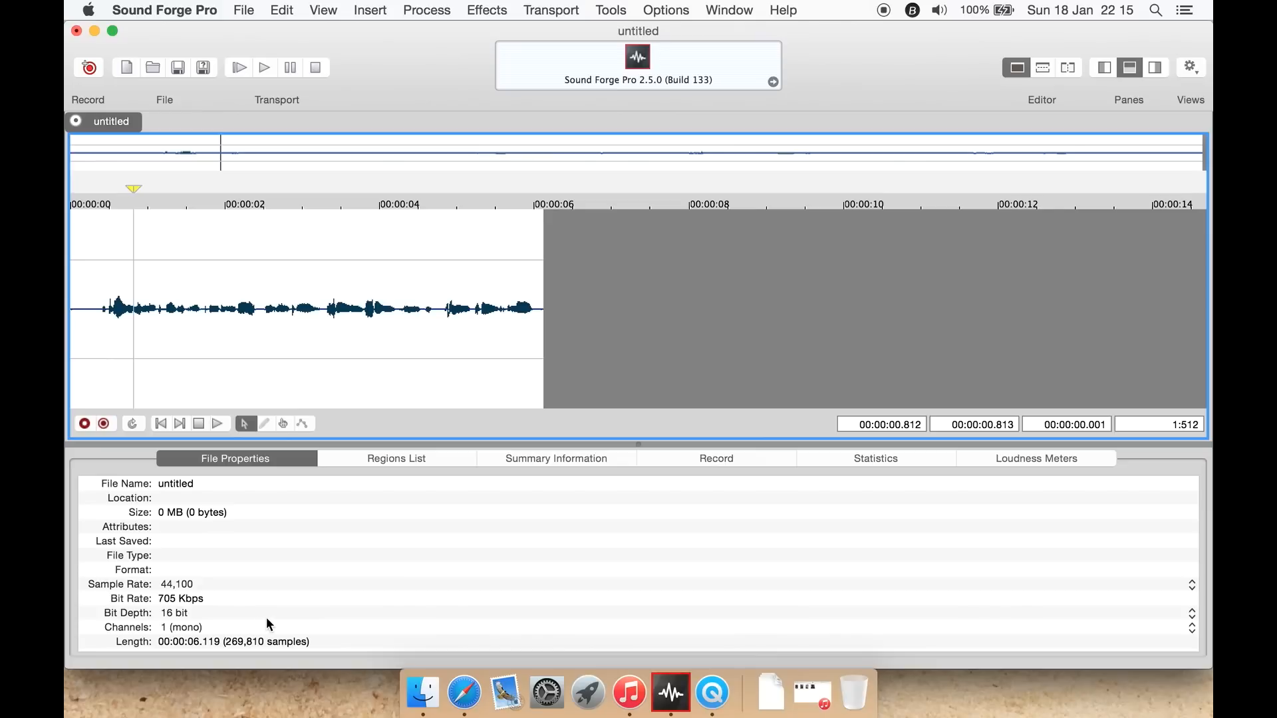
click(508, 461)
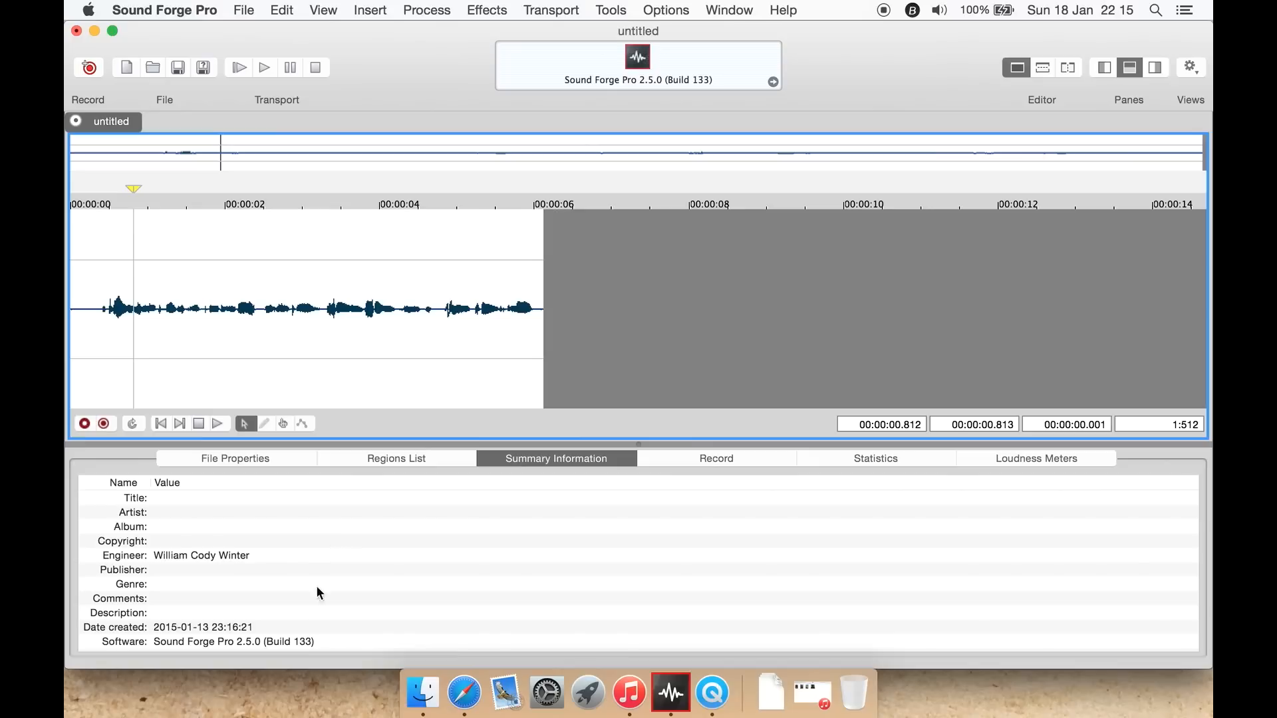
scroll(298, 624, down, 2)
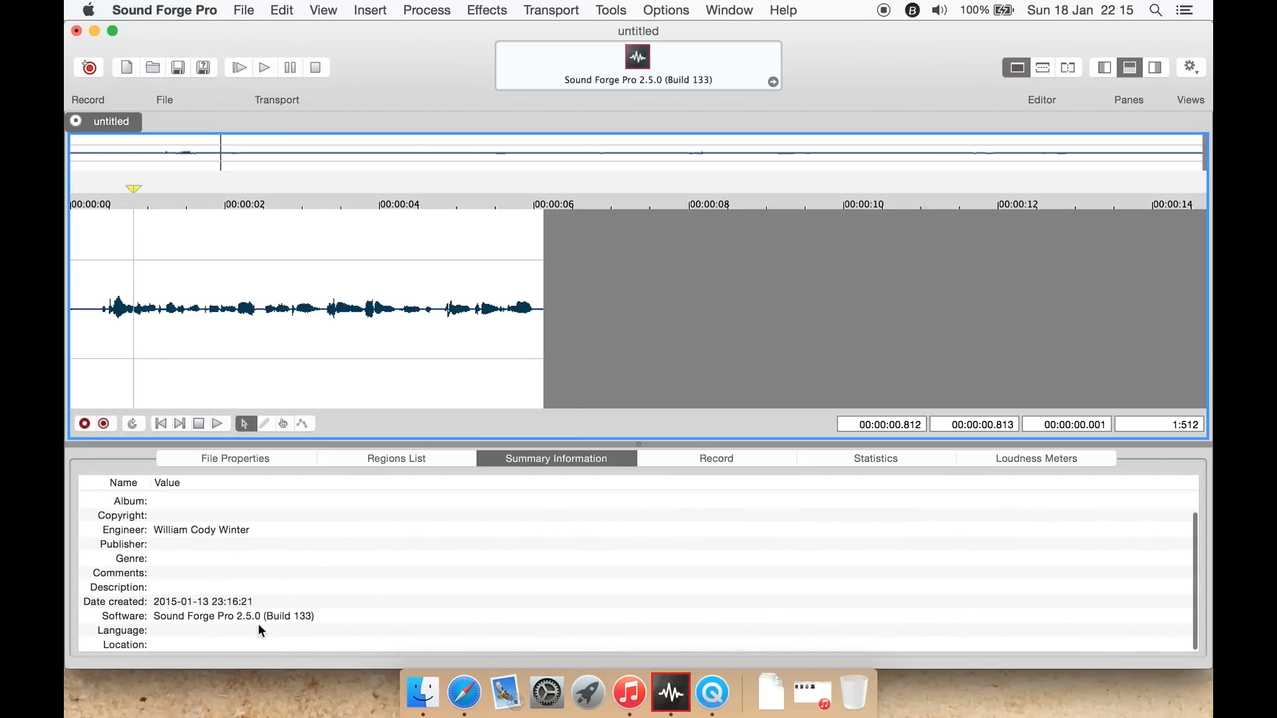
scroll(297, 585, up, 2)
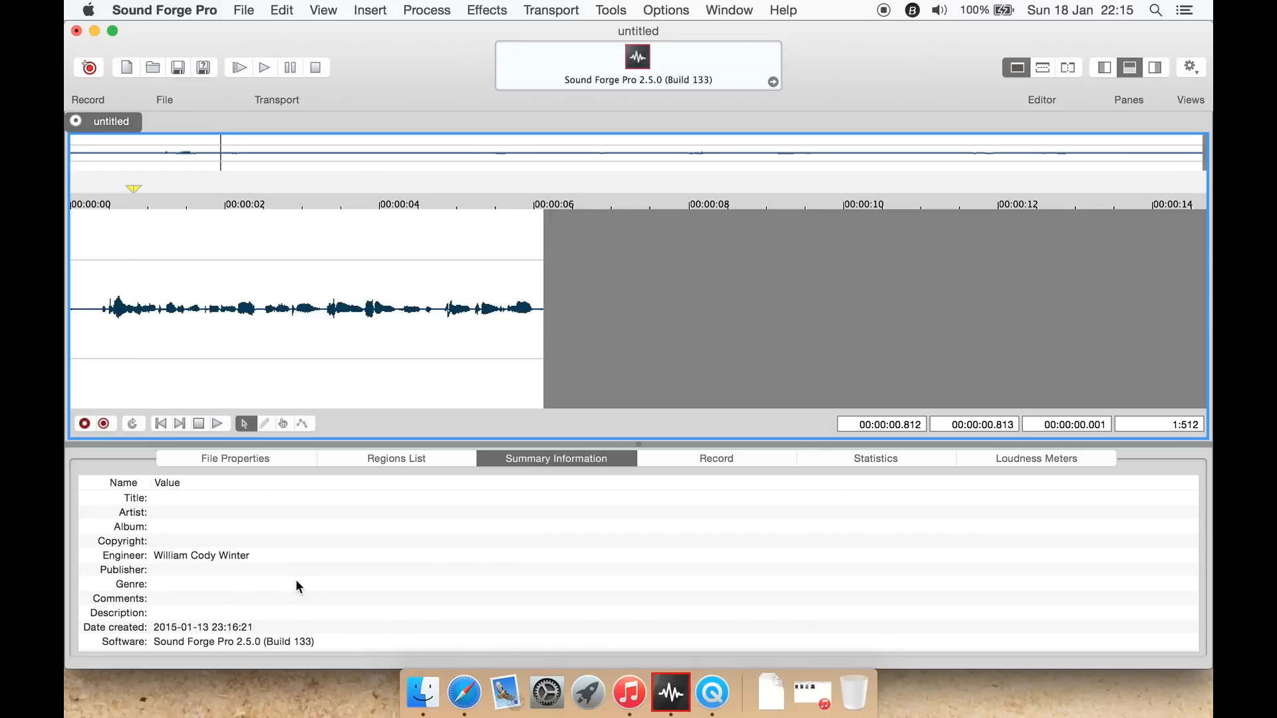
scroll(295, 580, down, 2)
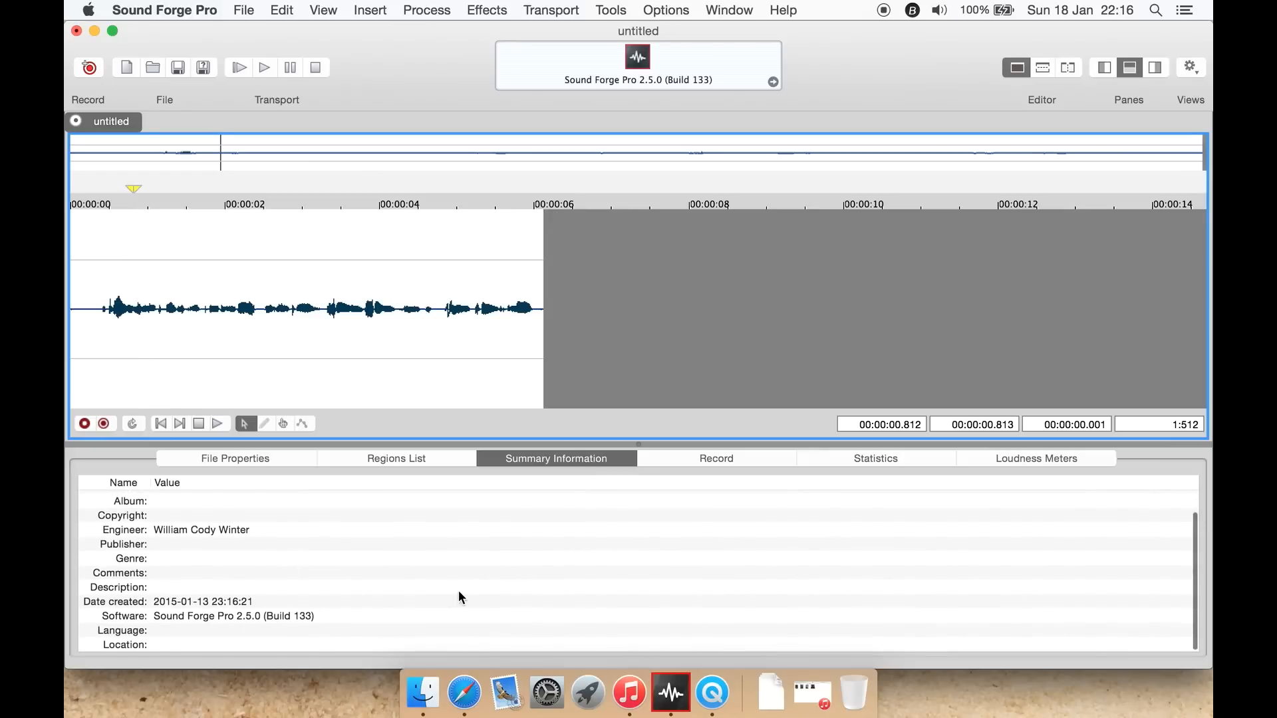
scroll(457, 589, up, 2)
Review the available recording devices, modes and advanced options, and set the recording method to Normal
click(694, 458)
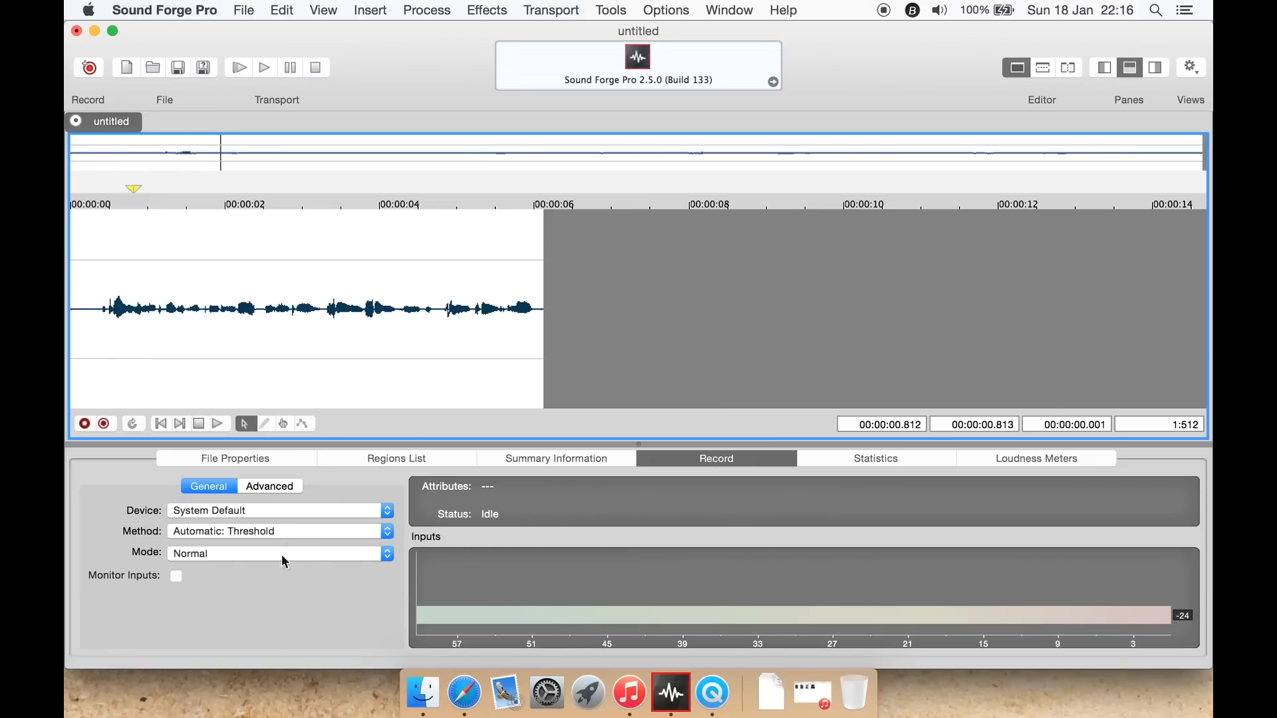
click(229, 512)
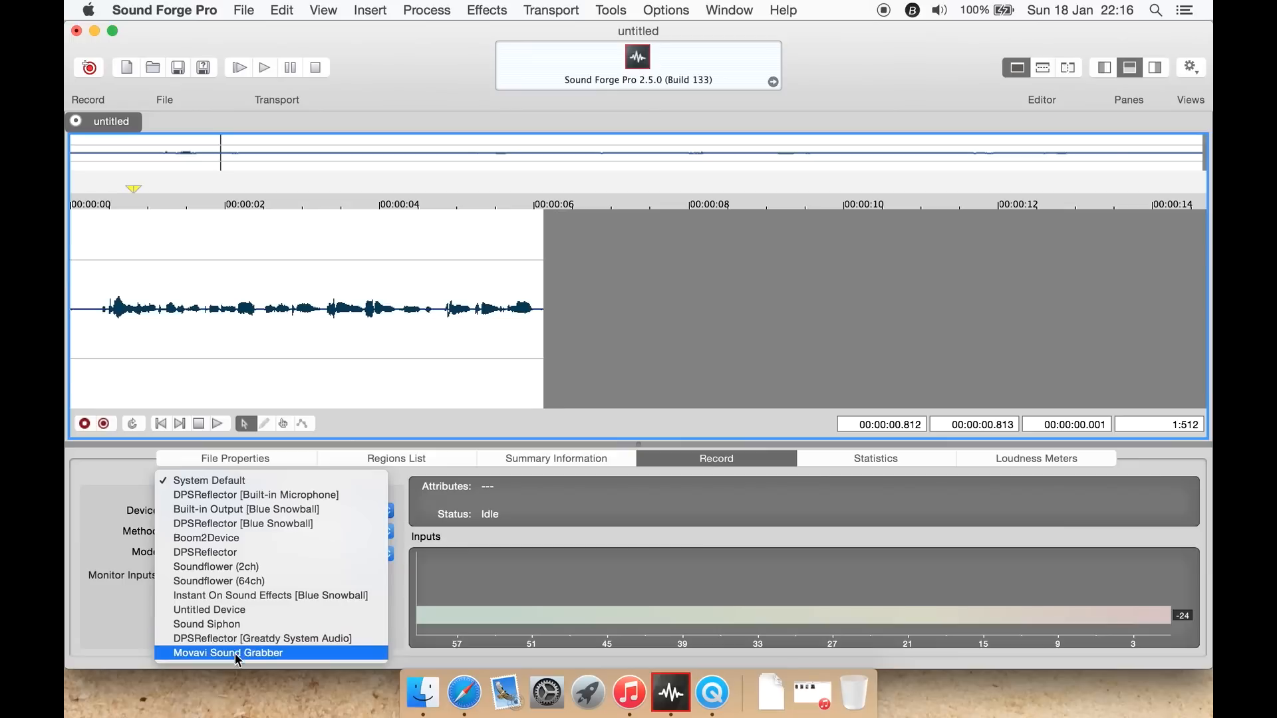
click(130, 523)
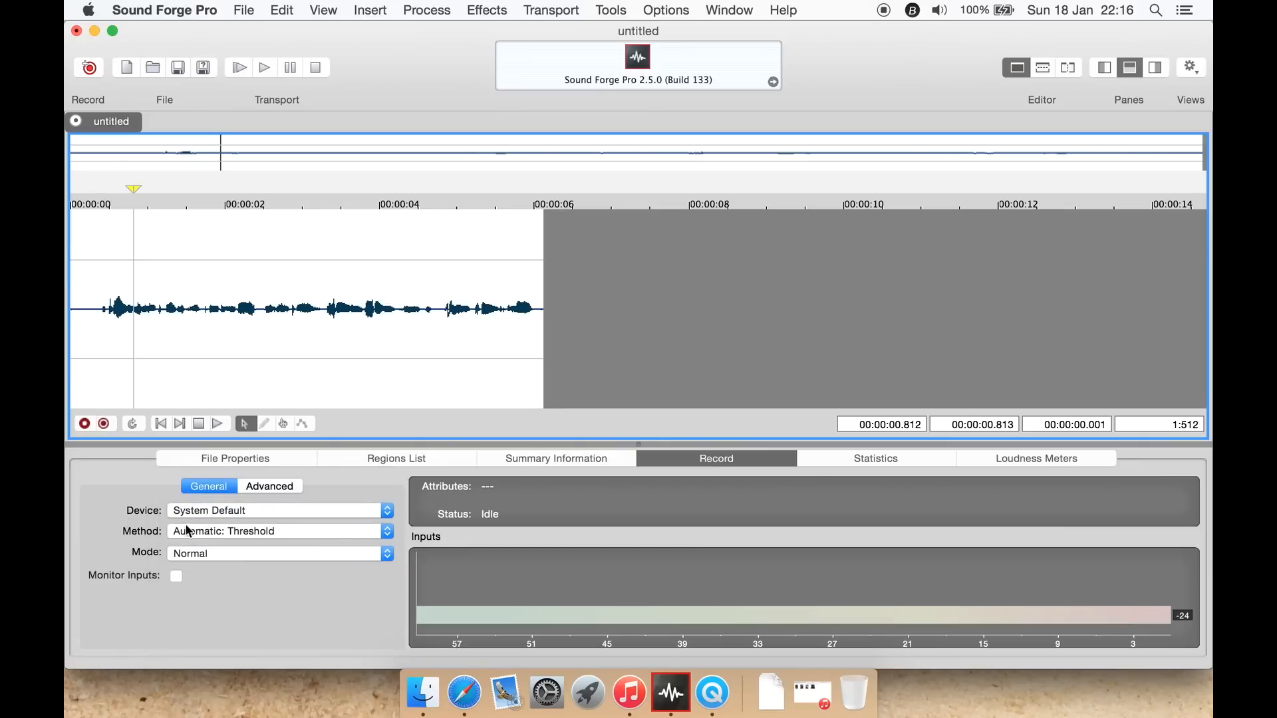
click(247, 532)
click(256, 524)
click(210, 554)
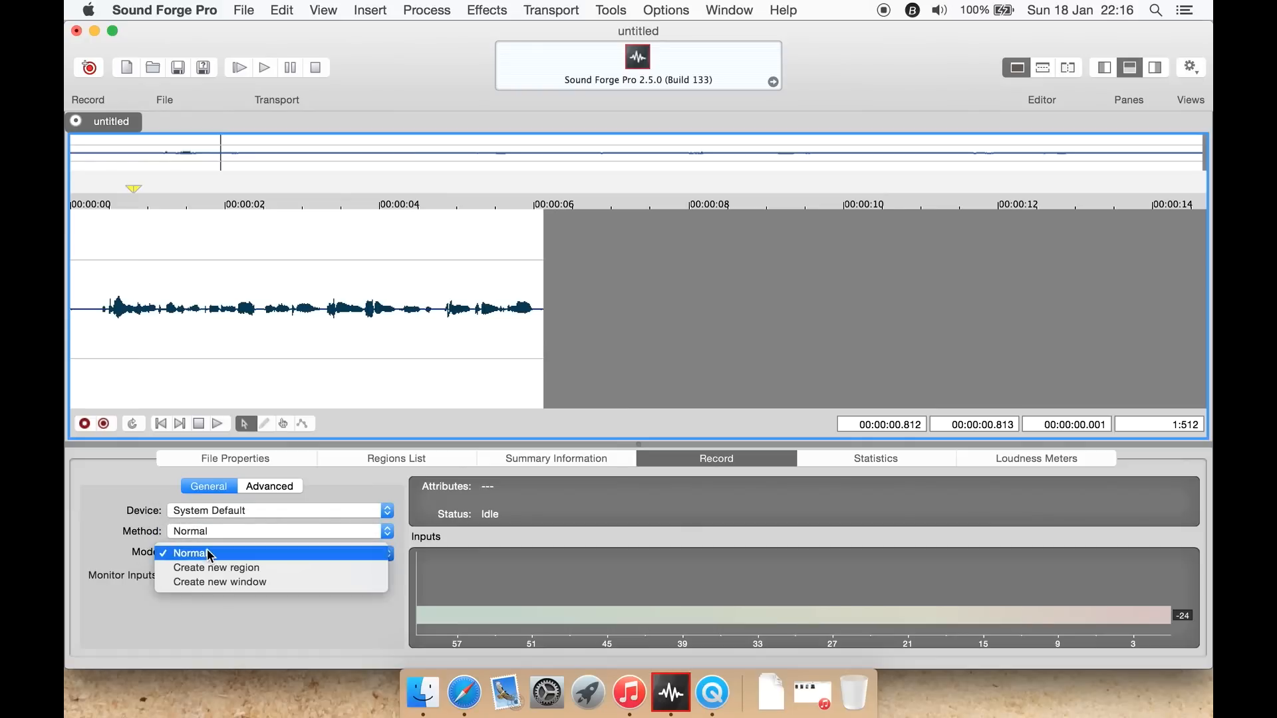
click(132, 556)
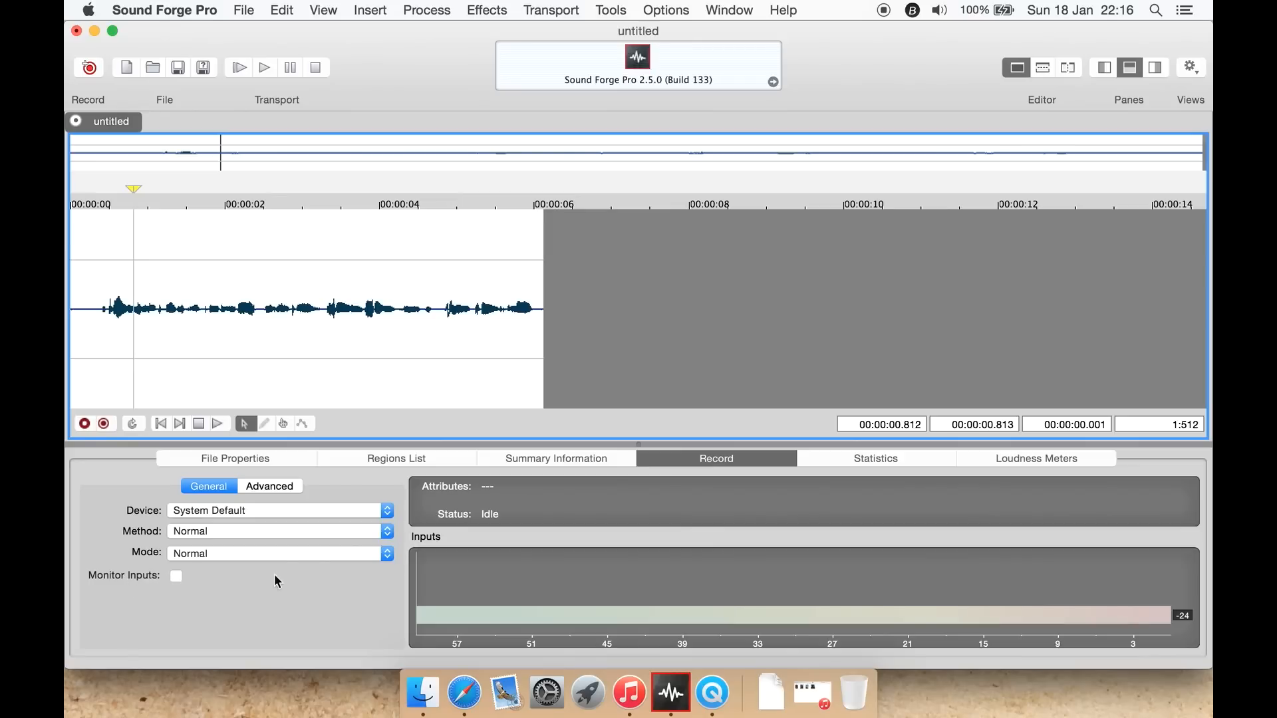
click(280, 489)
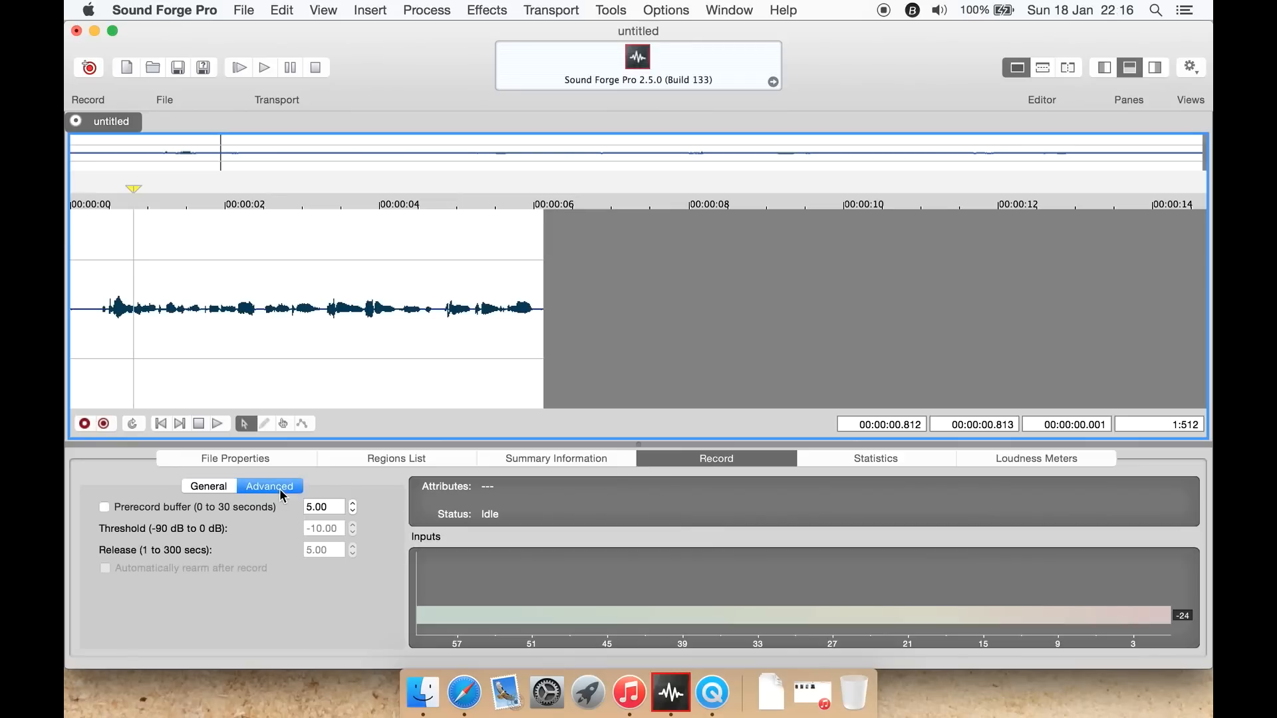
click(222, 489)
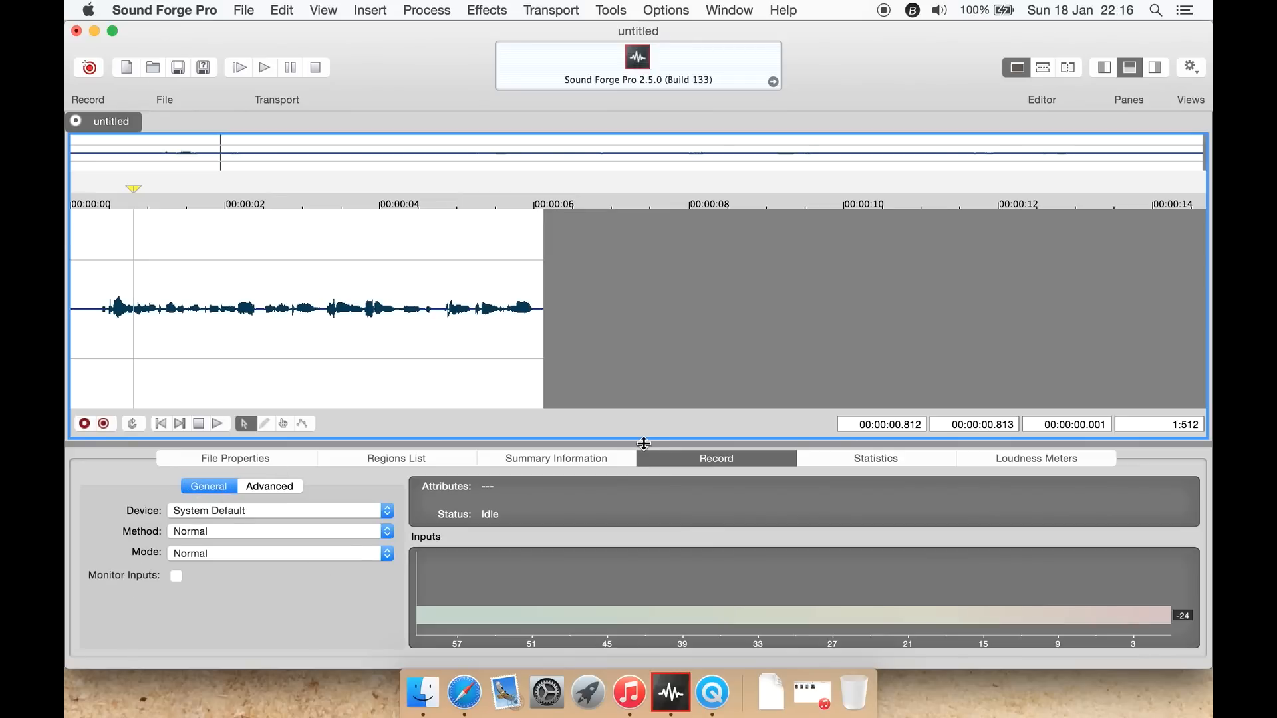
Examine the recording's statistics, loudness meters and regions list
click(883, 457)
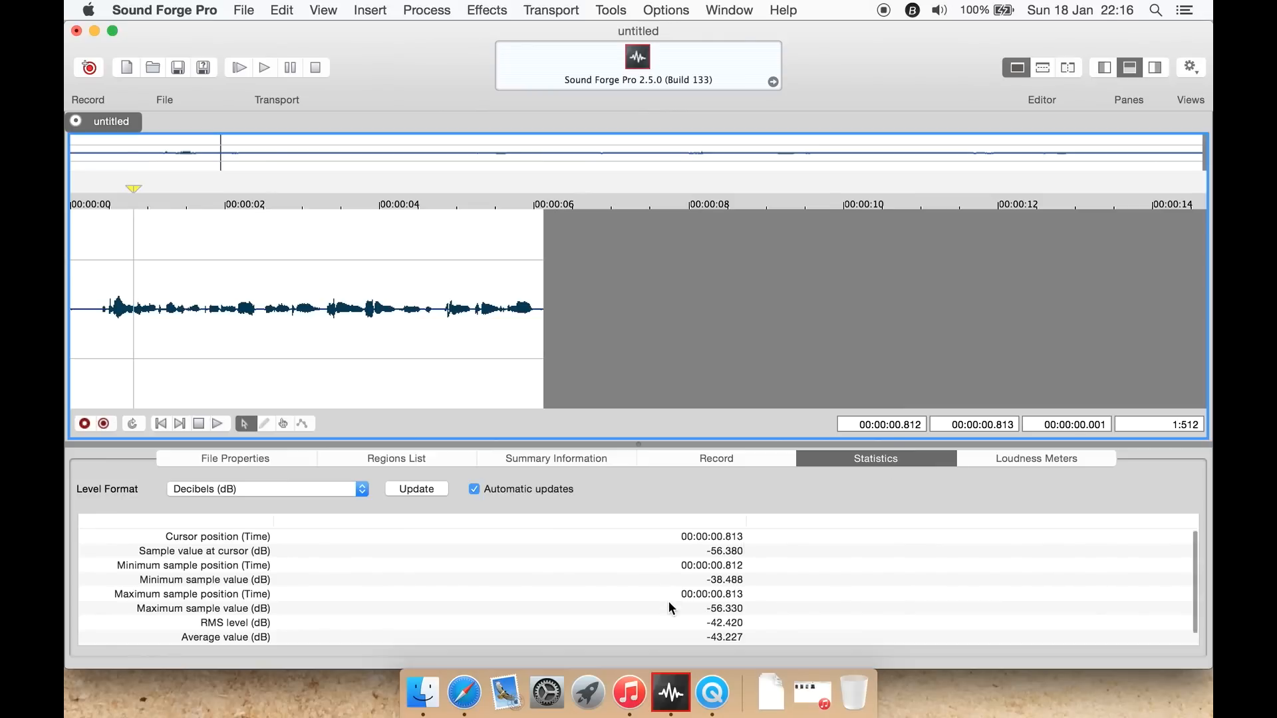
scroll(668, 601, down, 2)
click(416, 489)
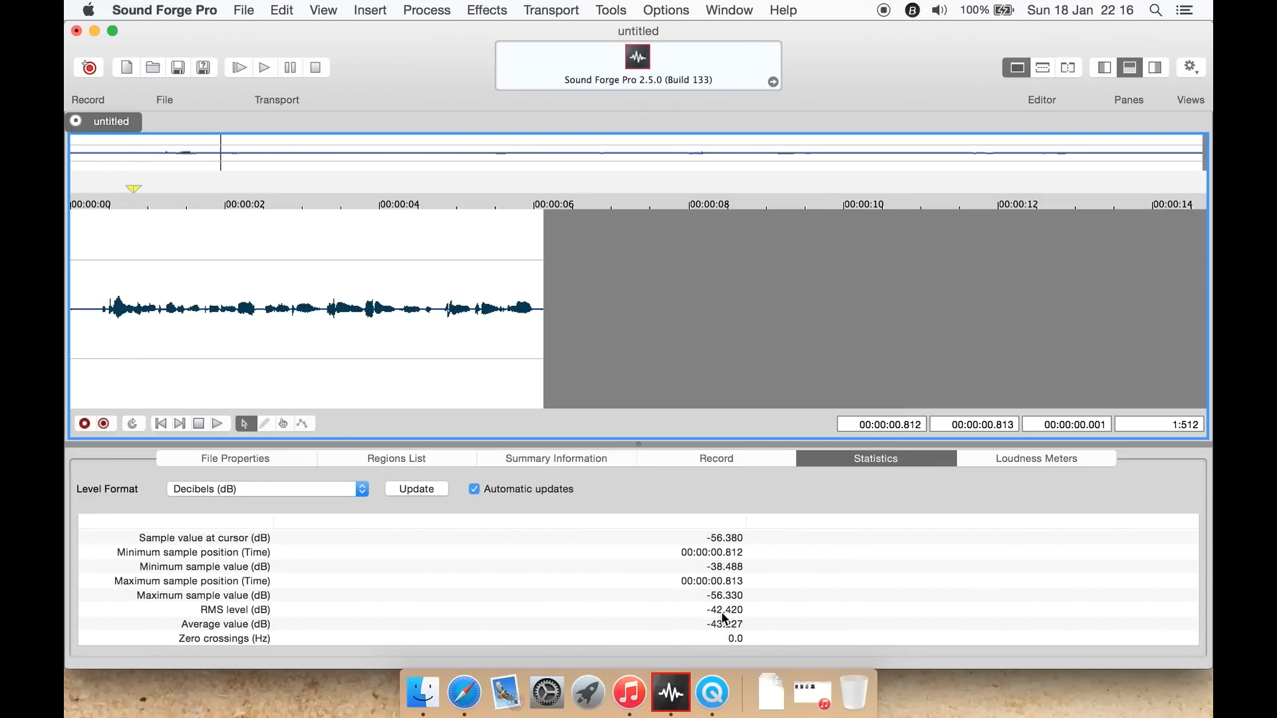
click(1061, 460)
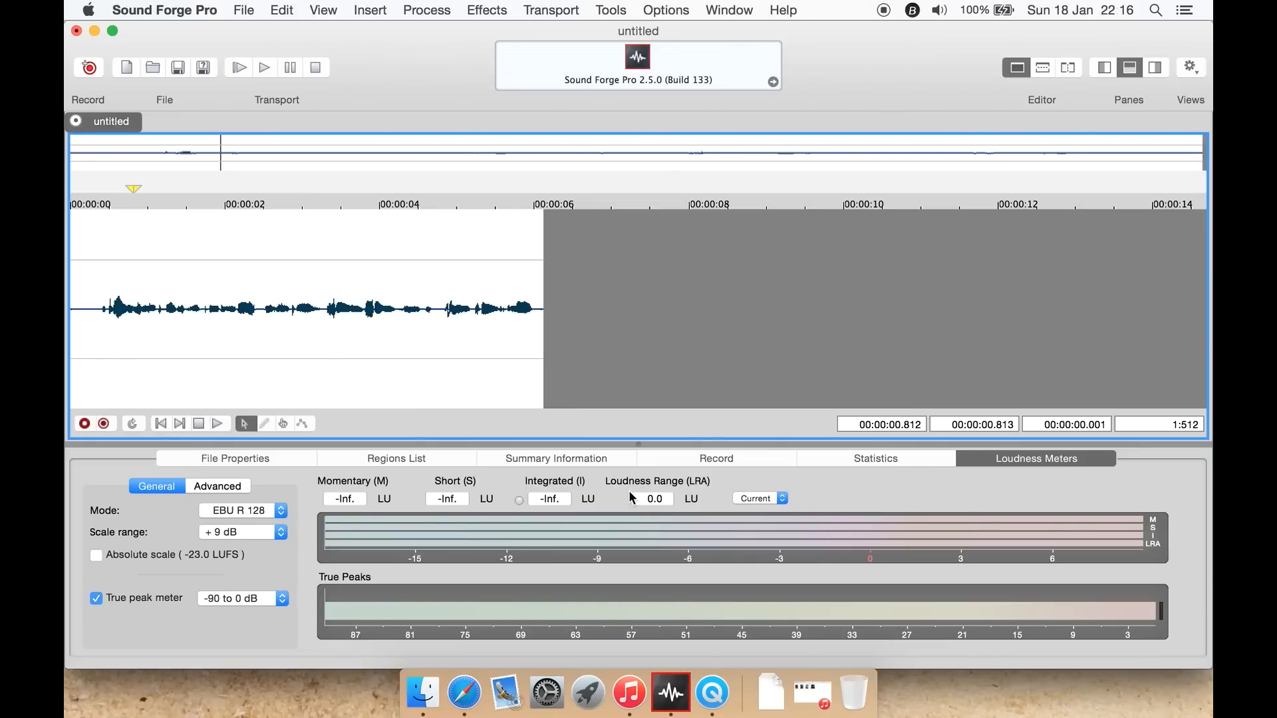
click(439, 459)
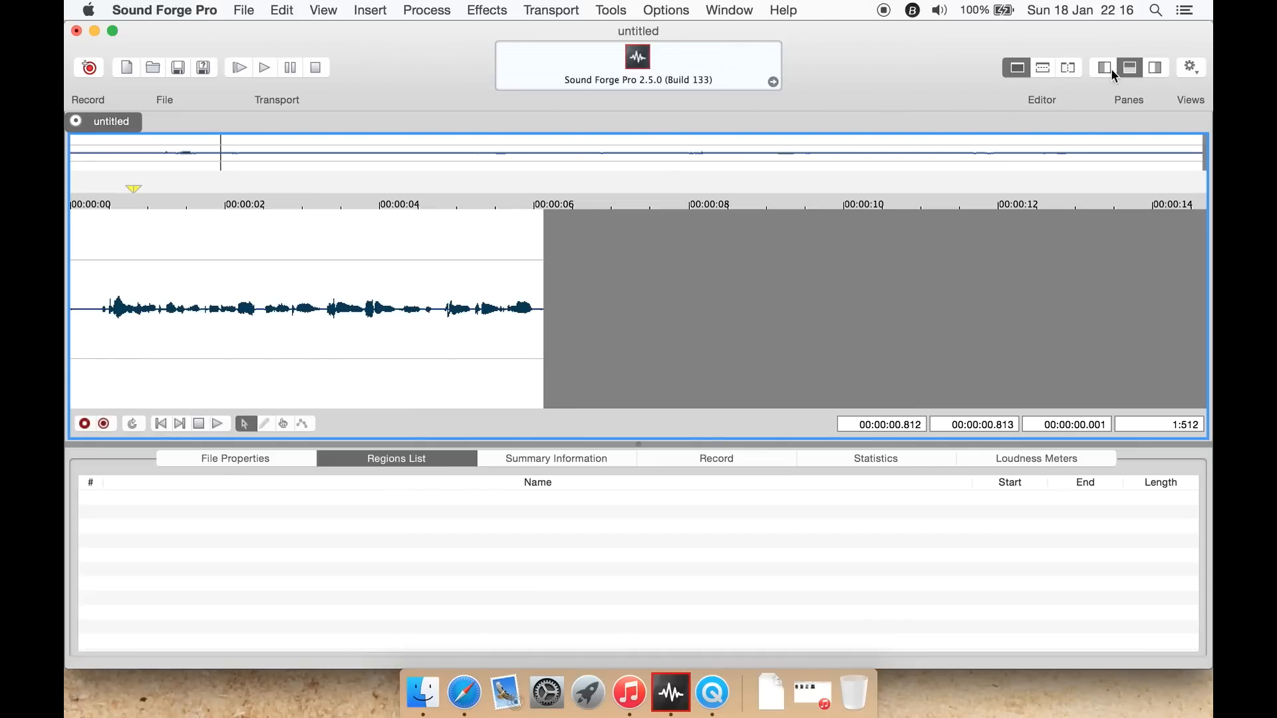
Hide the bottom pane and show the right pane containing the Channel Meters and plug-in tools
click(1130, 67)
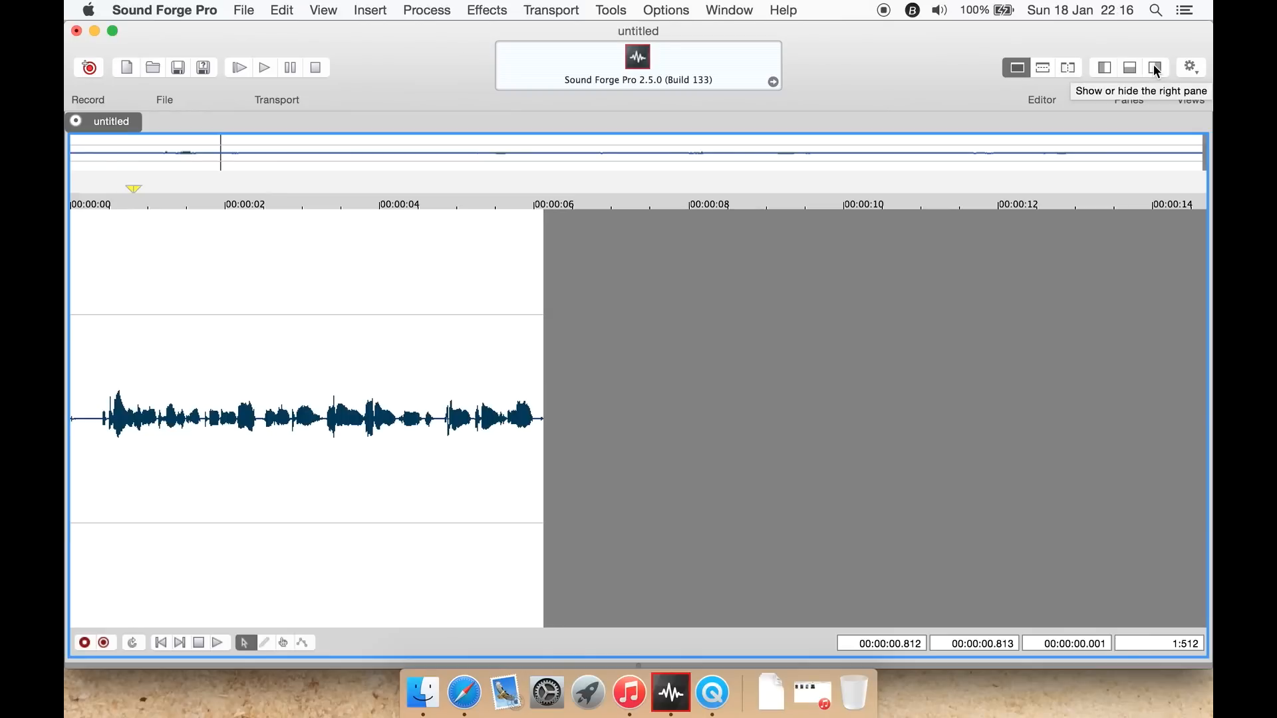
click(1155, 68)
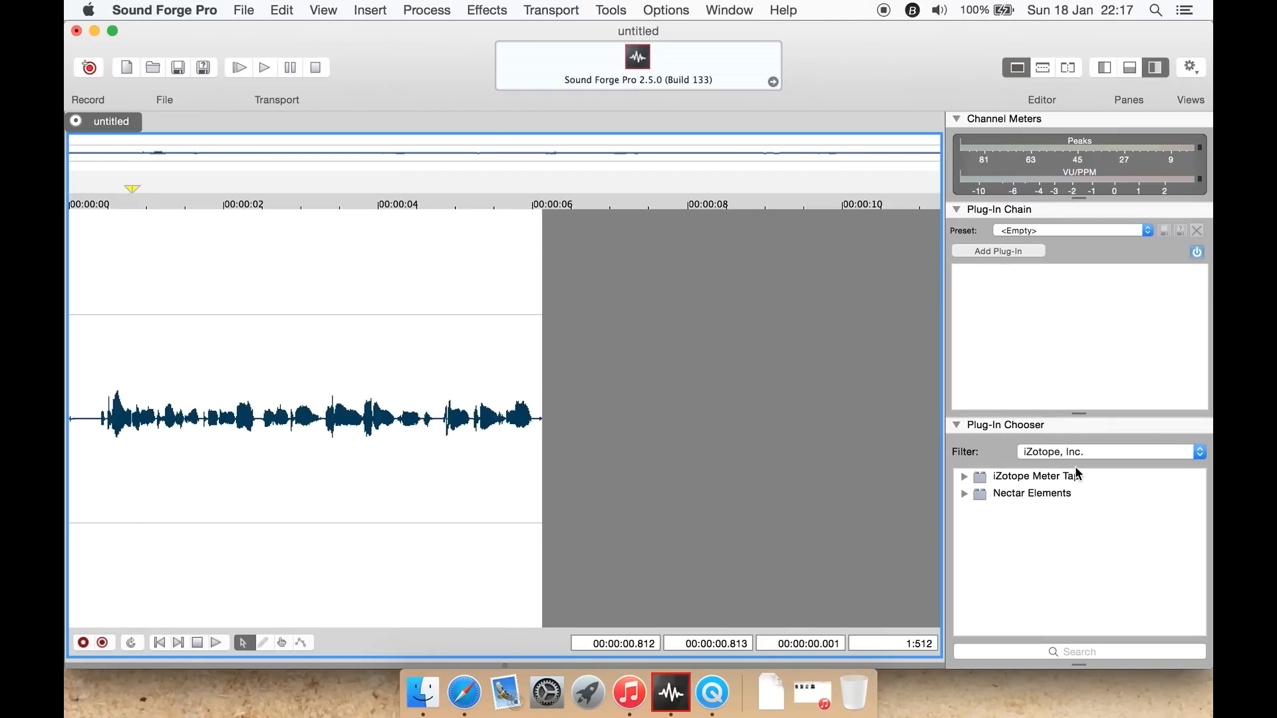
click(491, 8)
click(492, 8)
Filter the Plug-In Chooser by the EQ category, by the Wave Arts vendor and finally by the Apple vendor
click(1126, 453)
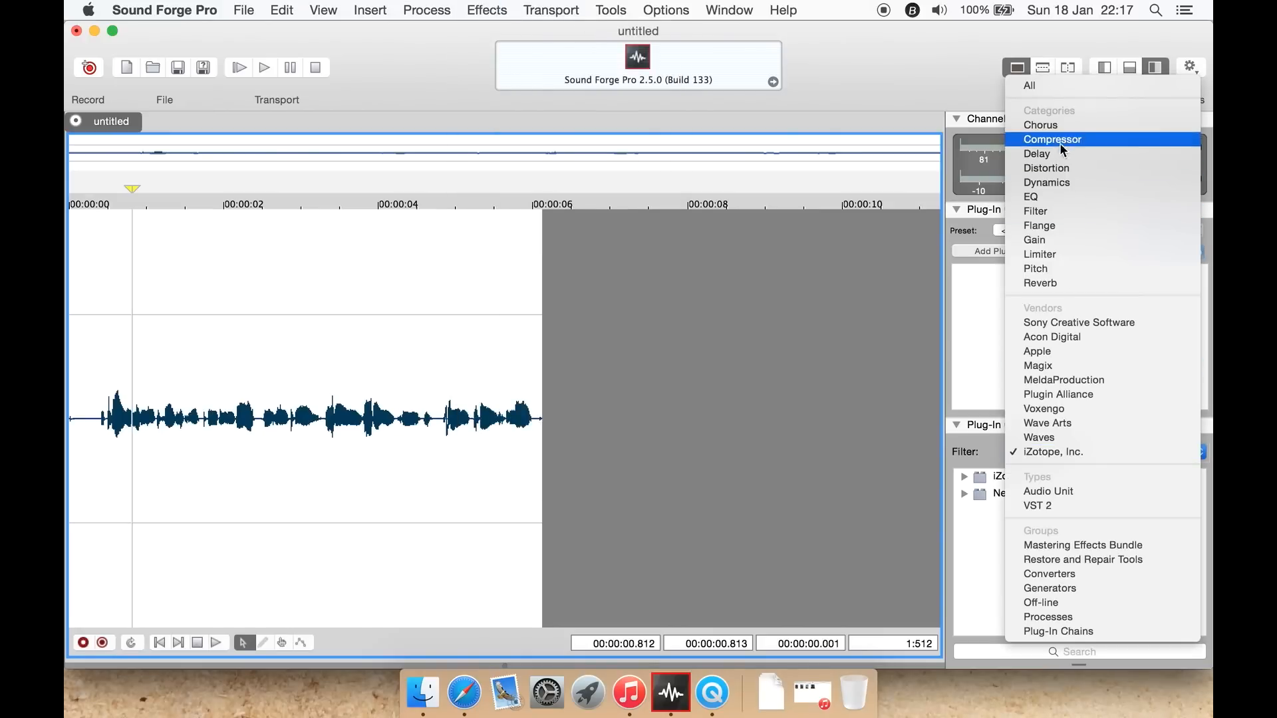
click(1049, 194)
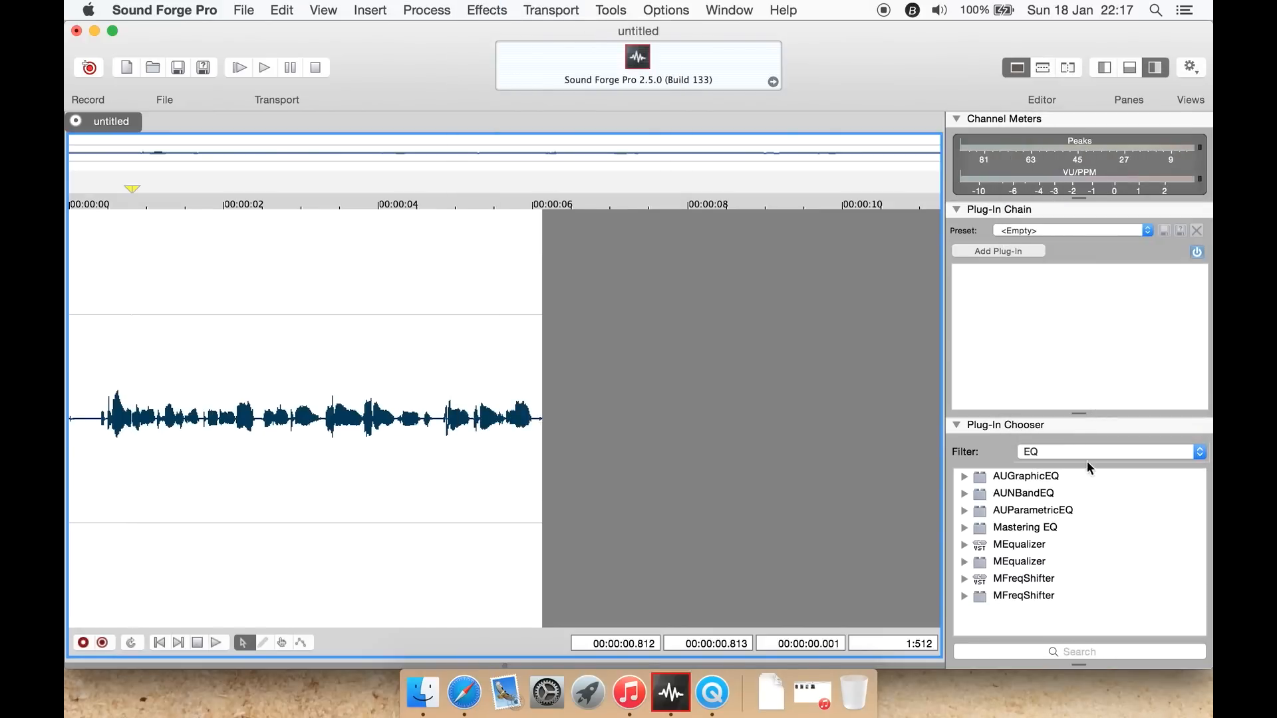
click(1063, 455)
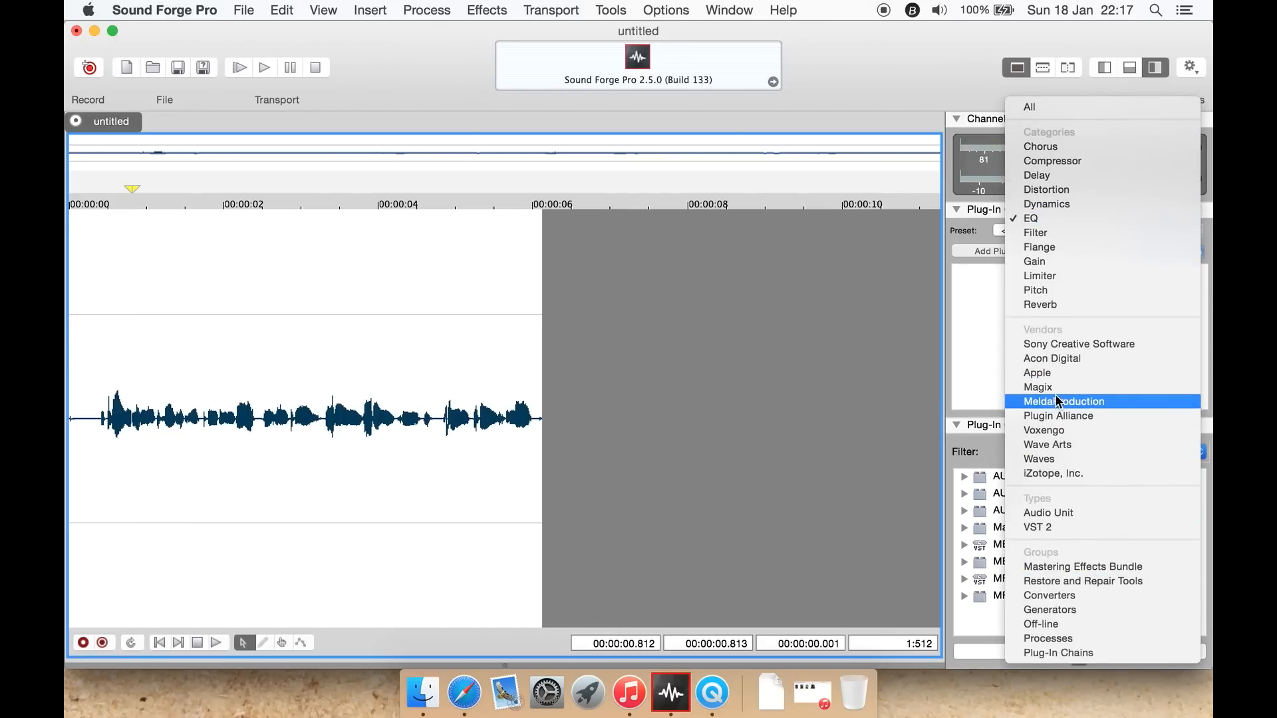
click(1068, 441)
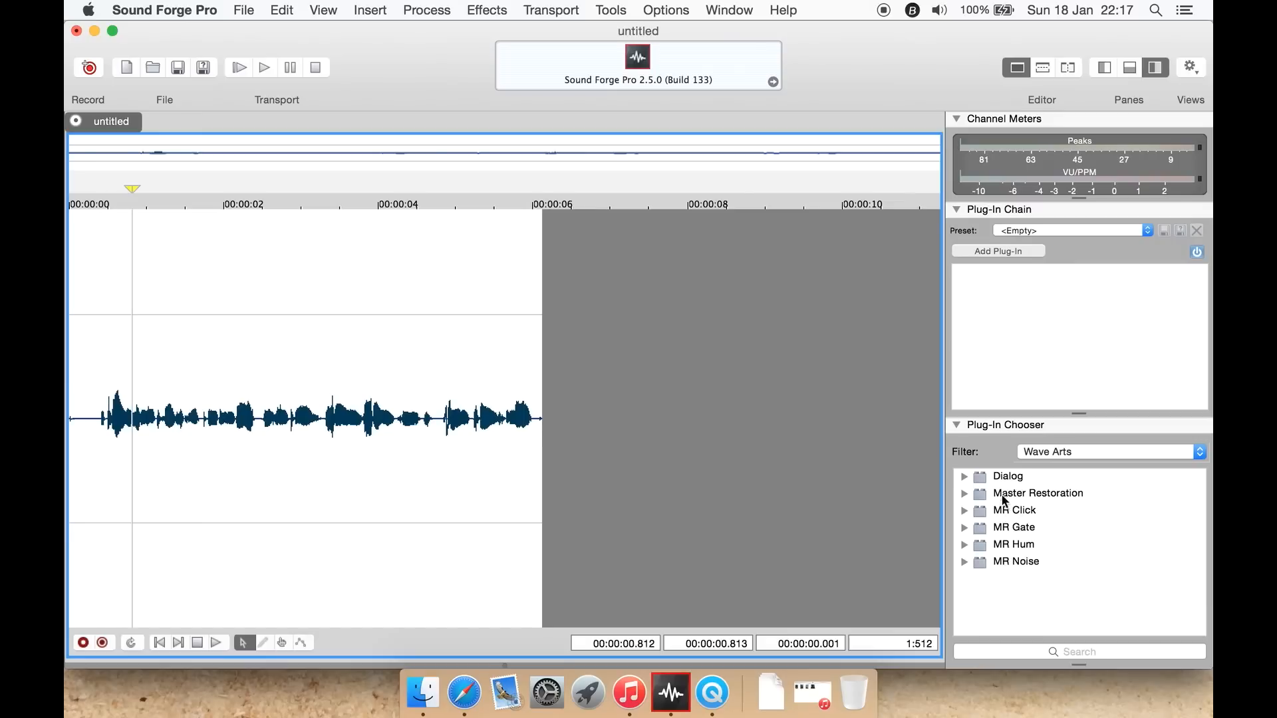
click(1058, 456)
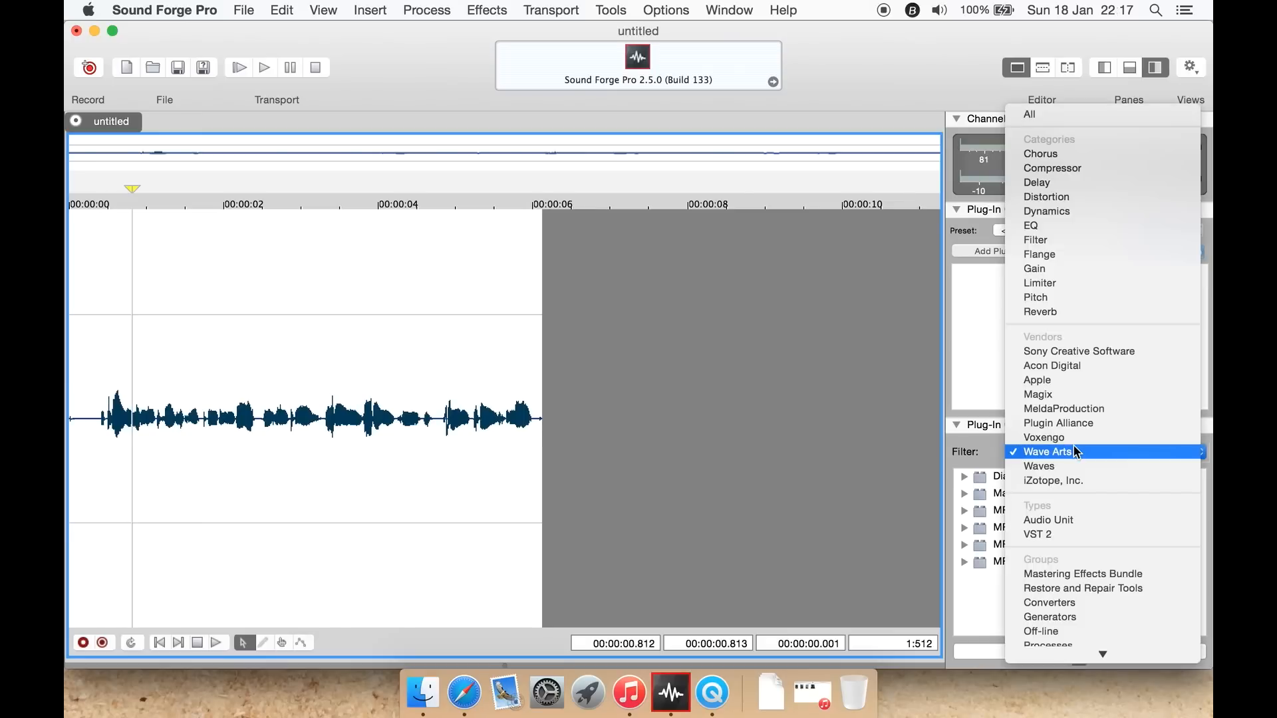
click(1057, 380)
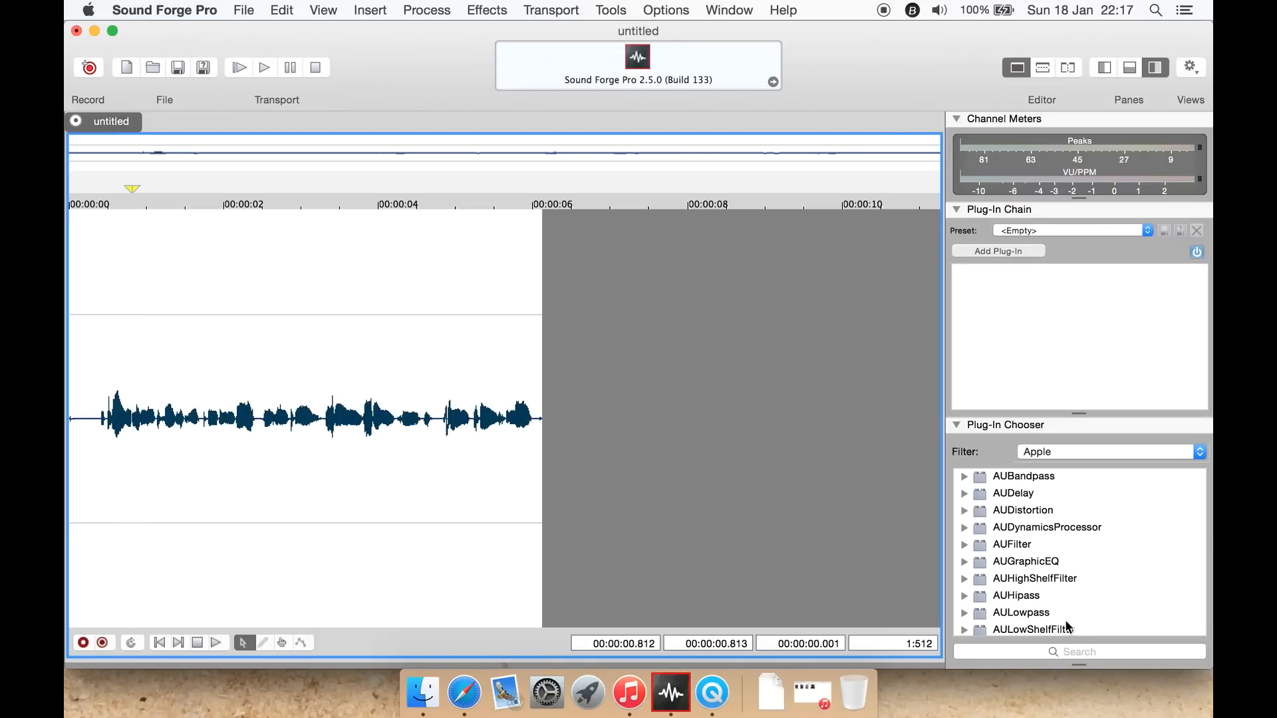
Hide the right pane and change the pane assignment of the Plug-In Chooser view
click(1062, 645)
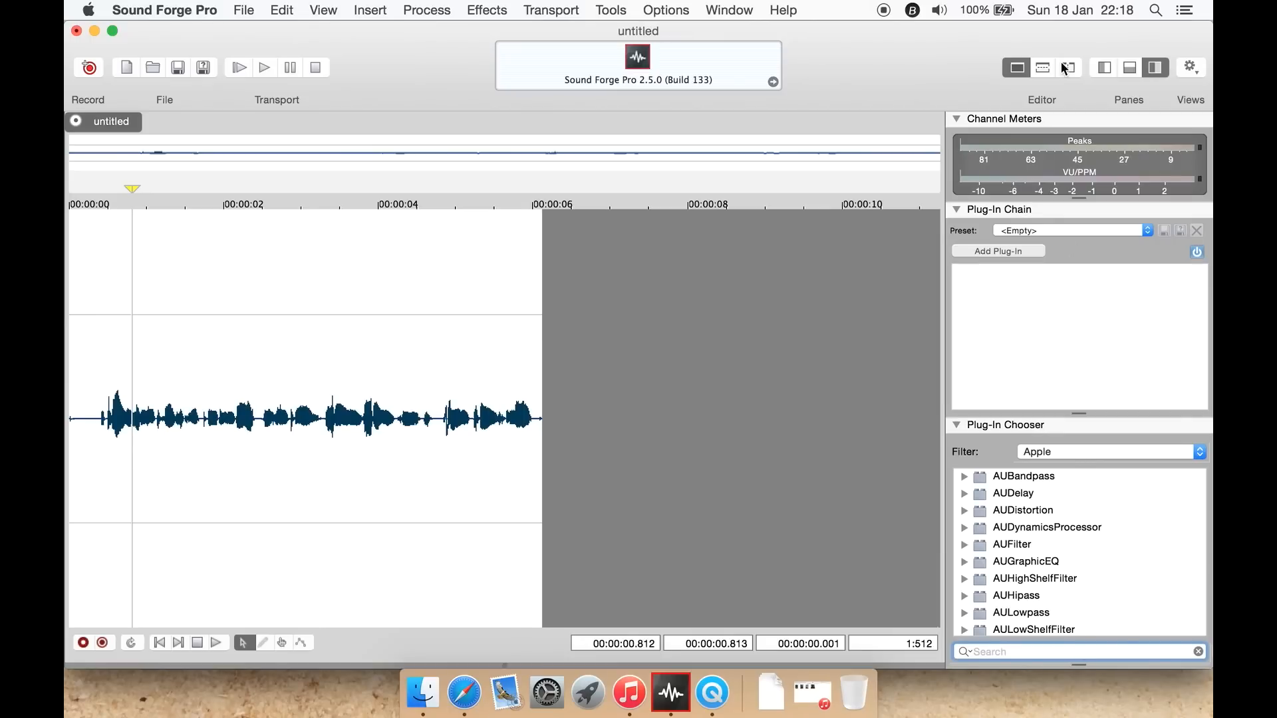
click(1145, 63)
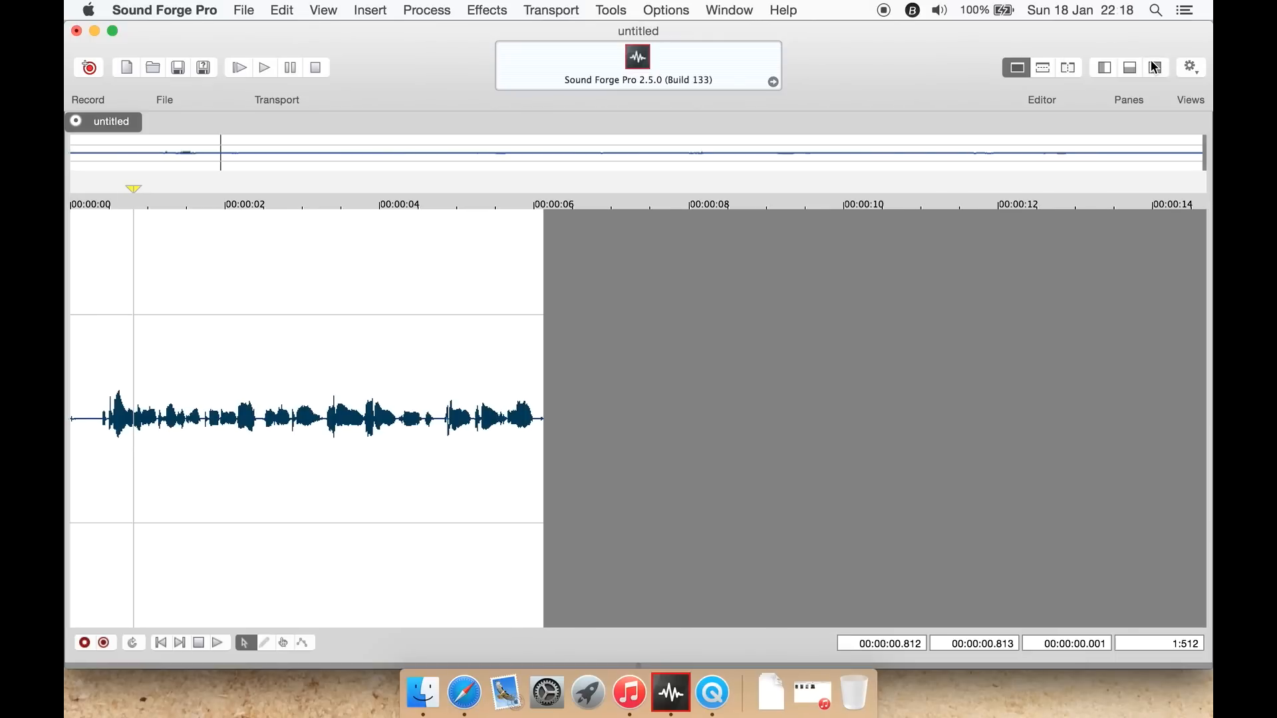
click(1199, 68)
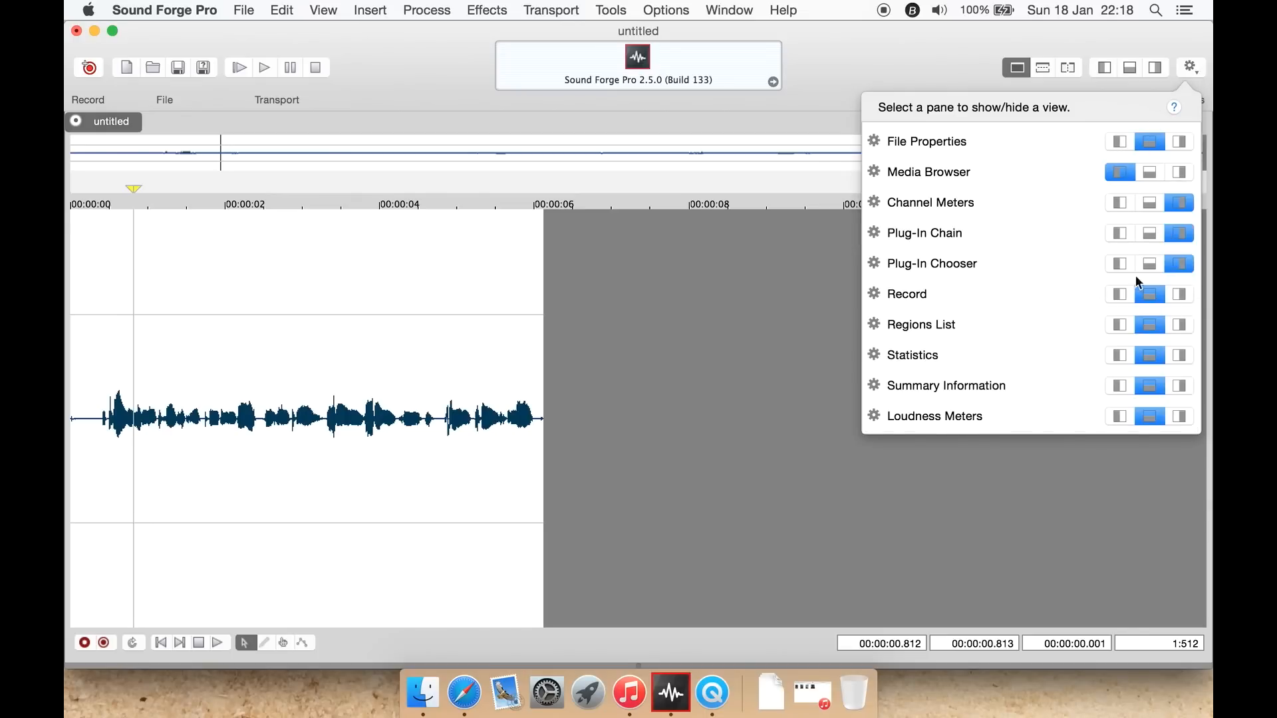
click(1114, 261)
click(1194, 77)
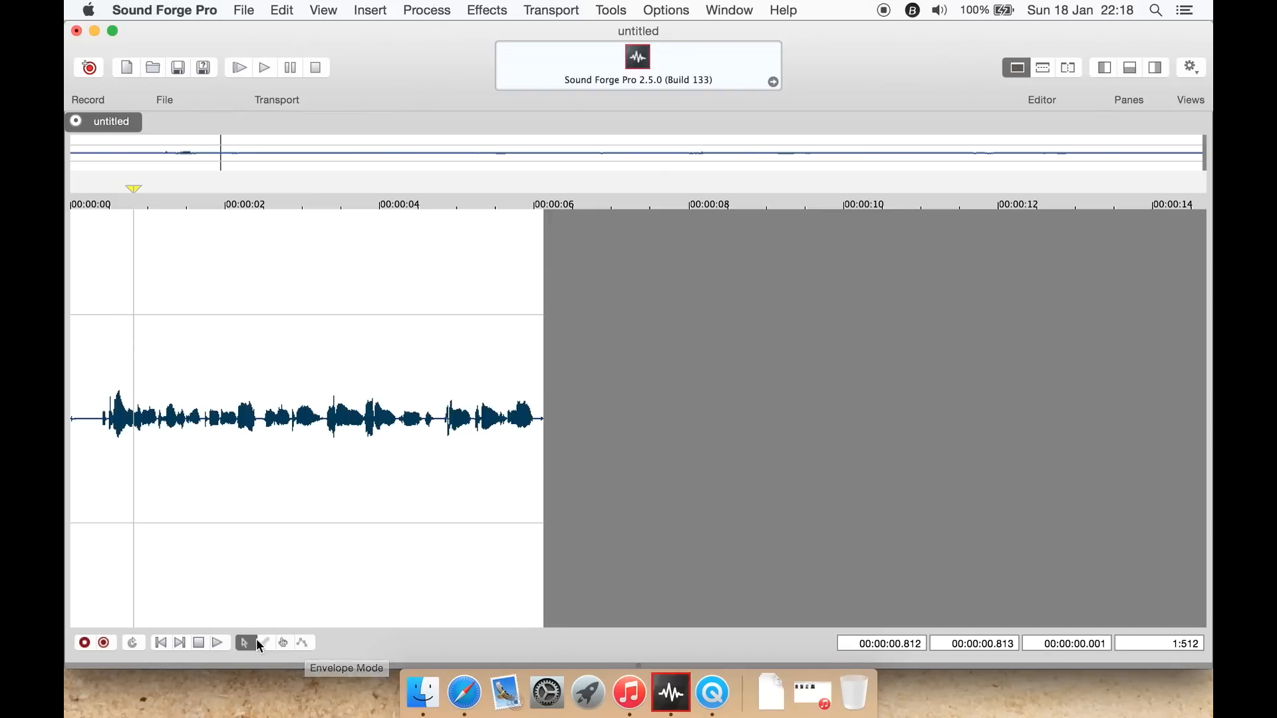
Try placing the cursor and playing the recording in Time mode and in Envelope mode, ending in Time mode
click(210, 303)
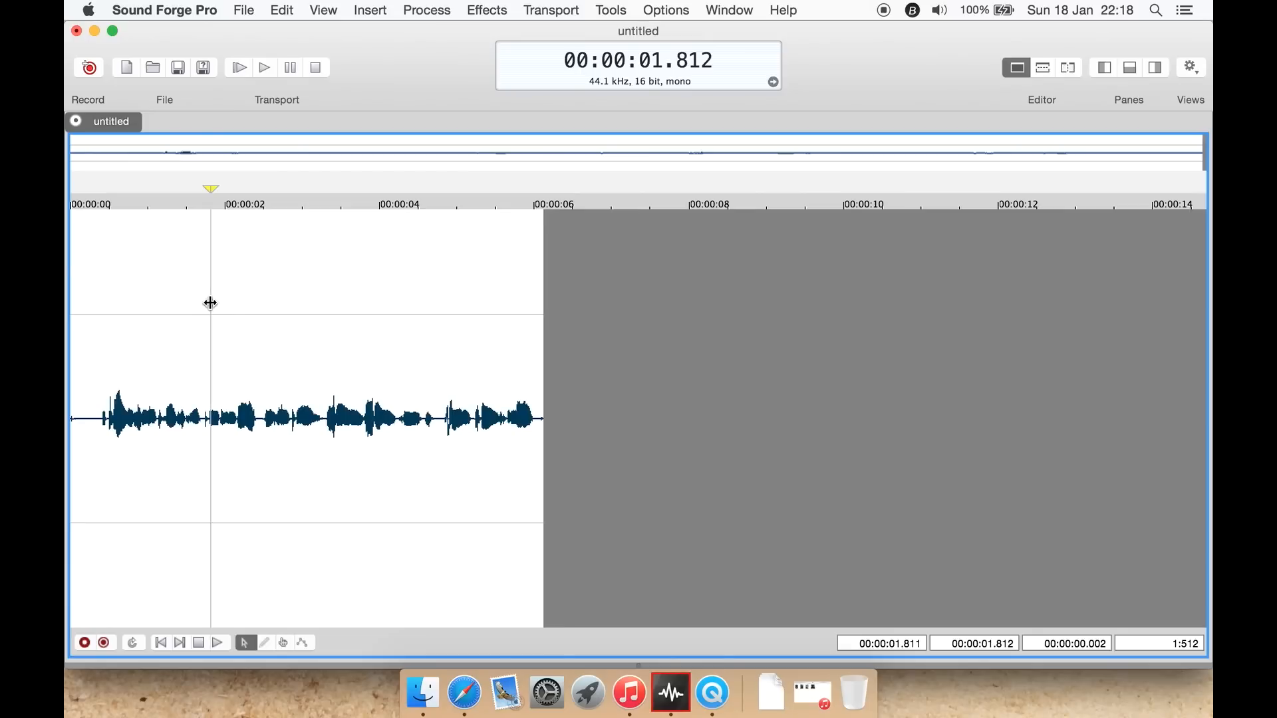
click(304, 293)
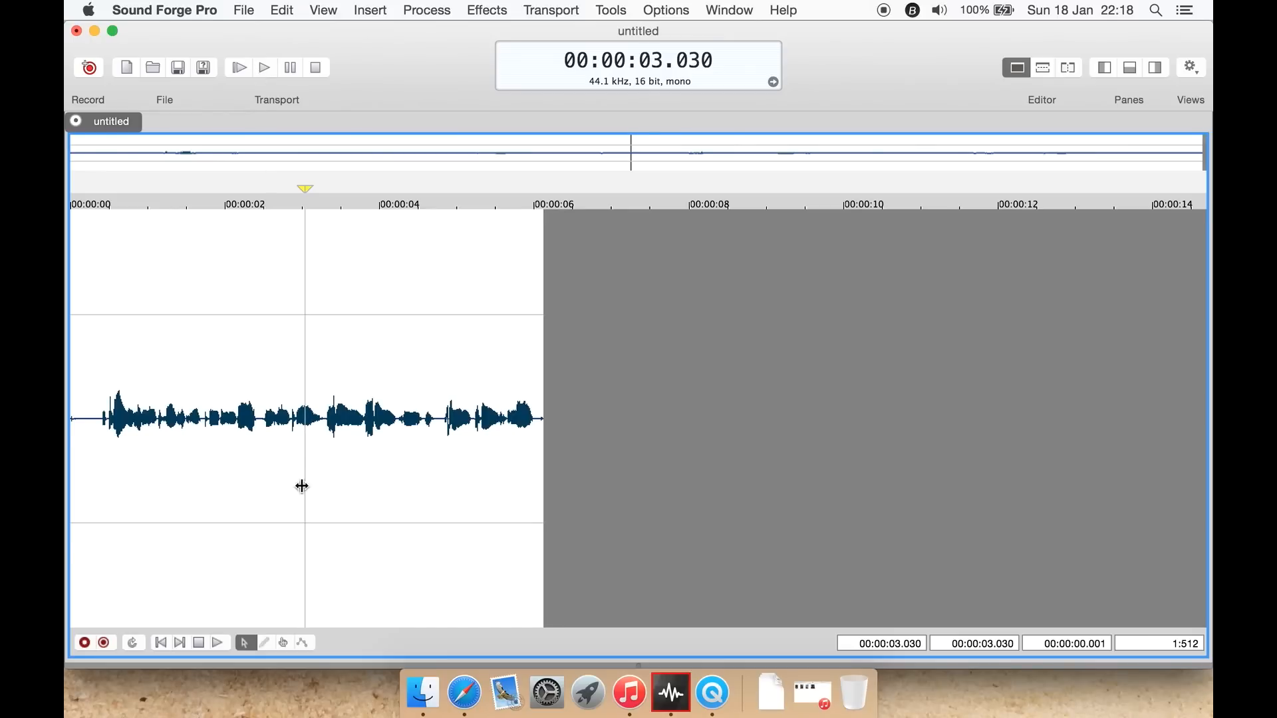
click(309, 643)
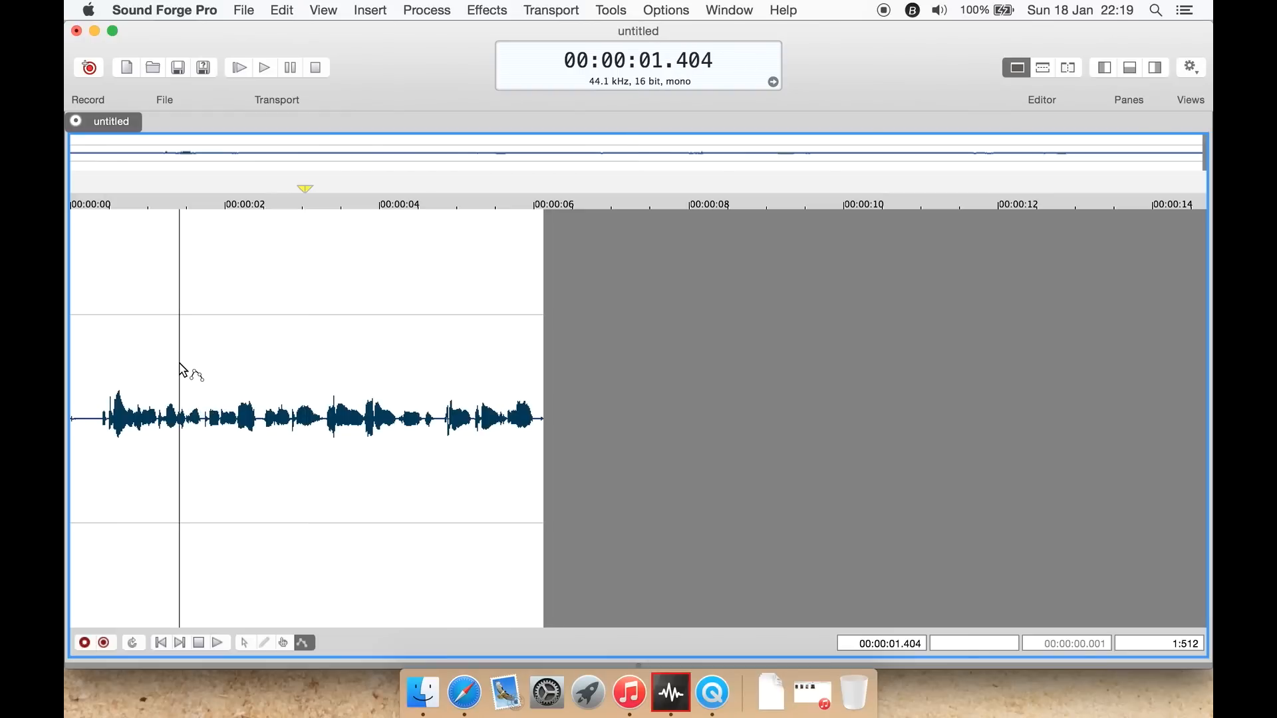
key(space)
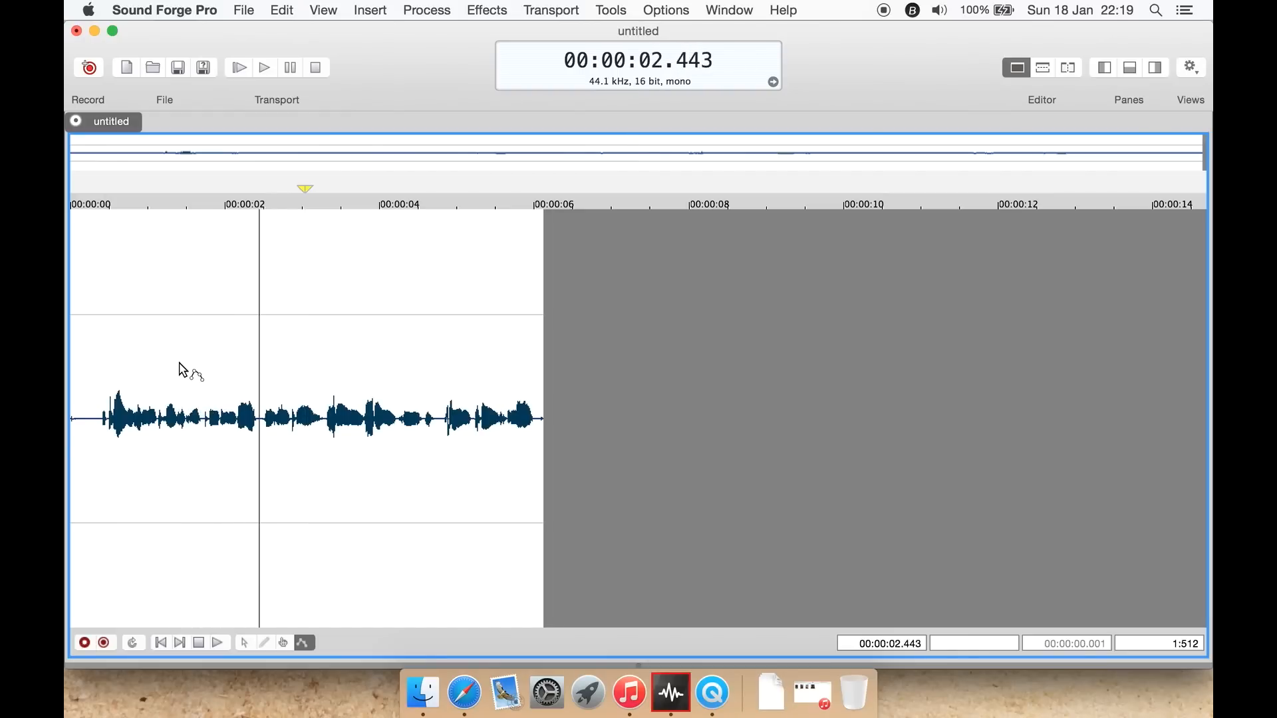
key(space)
click(413, 340)
key(space)
key(space)
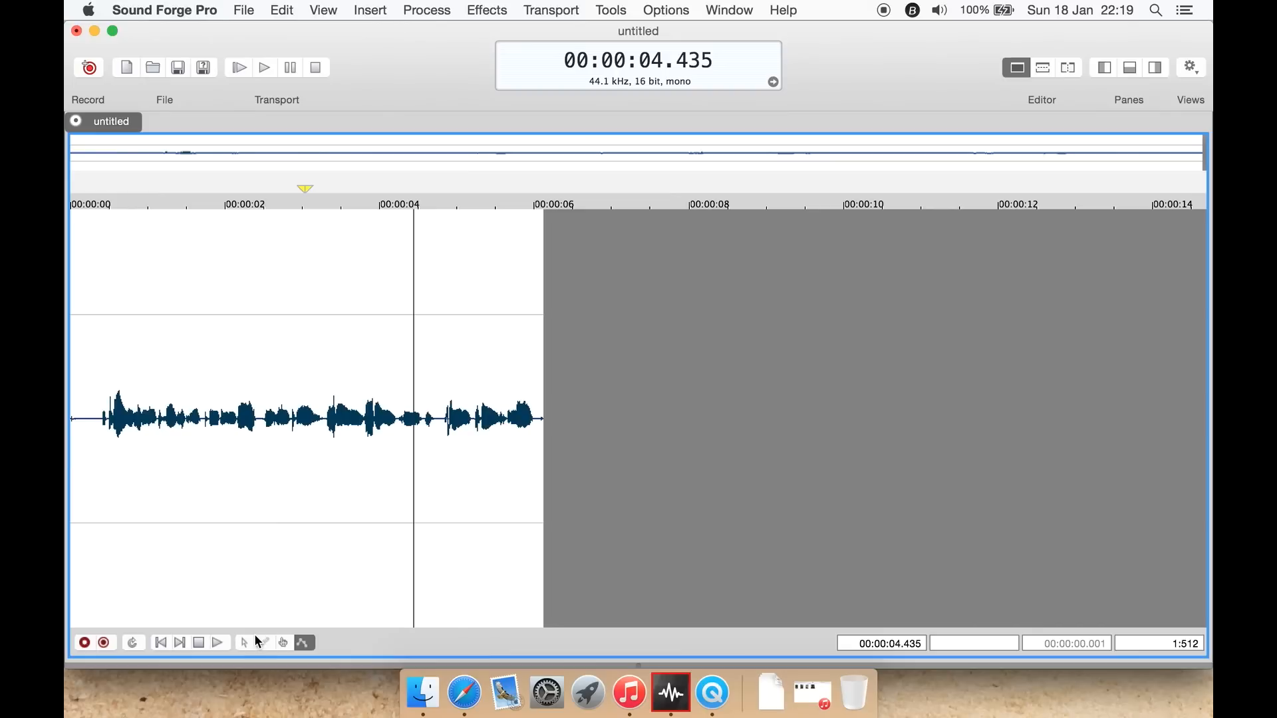
click(251, 640)
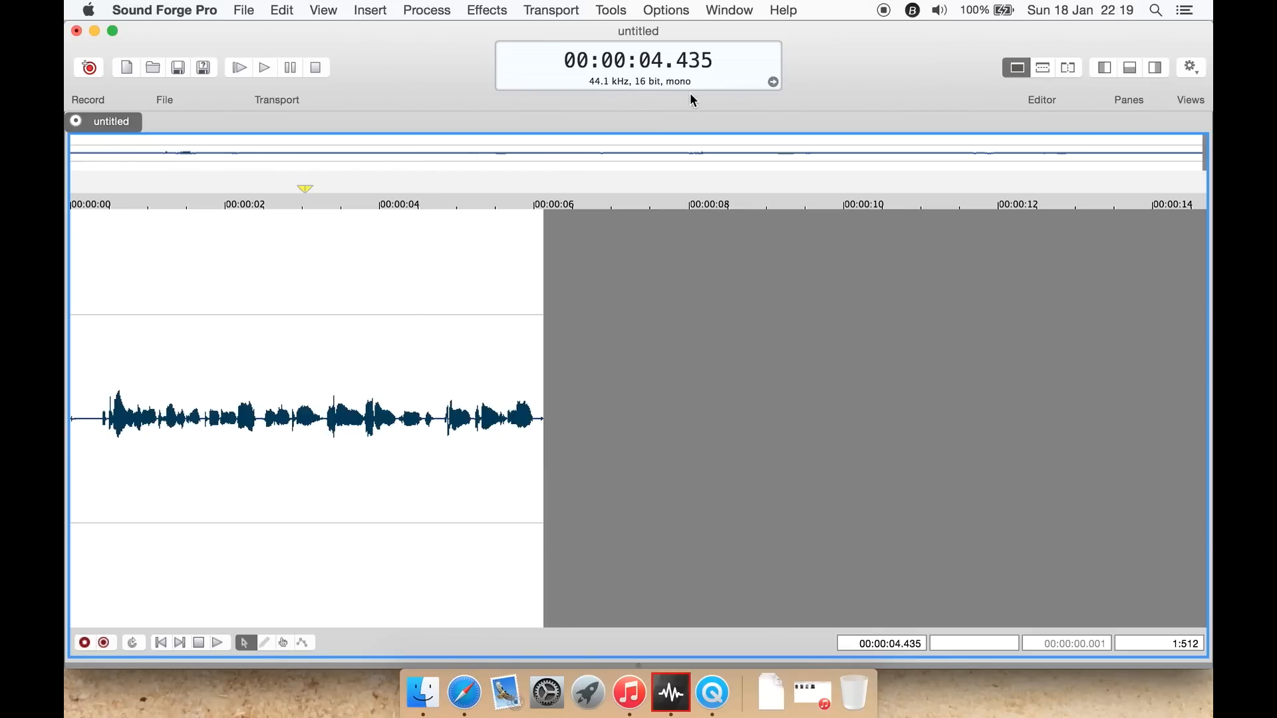
Review the general preferences, including the bit depth and channel choices for new sound files
click(209, 10)
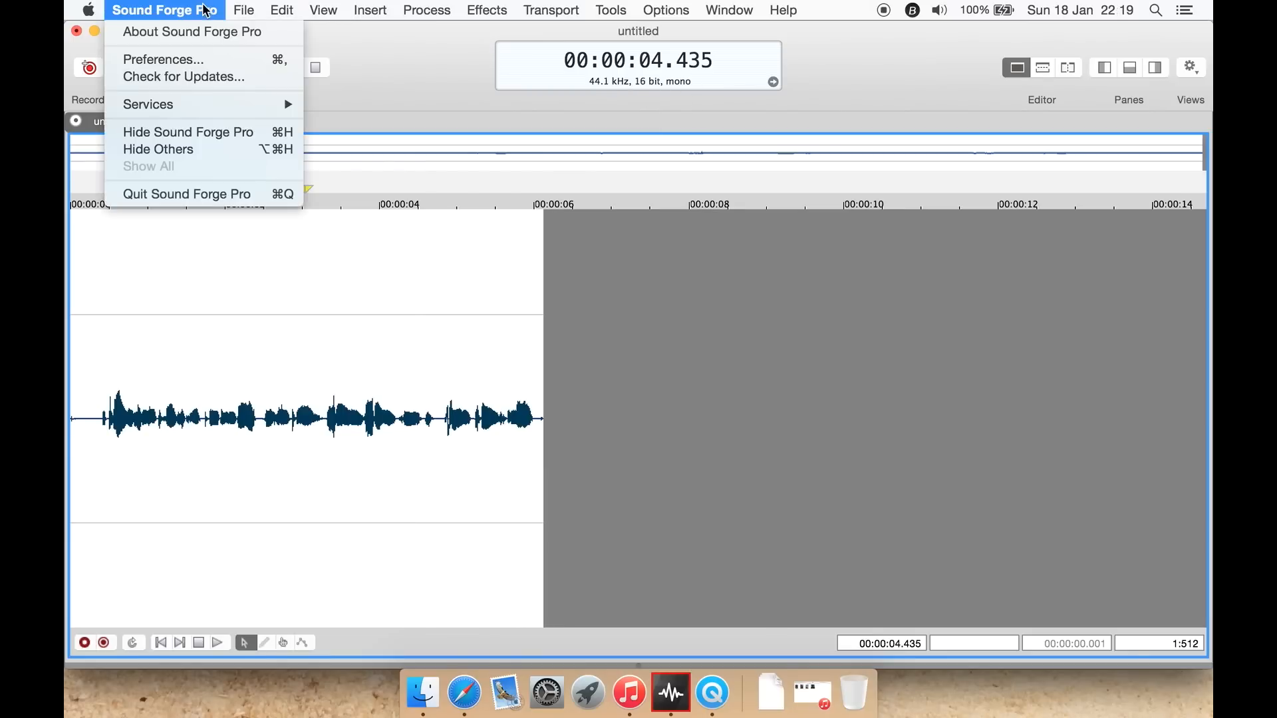
click(204, 62)
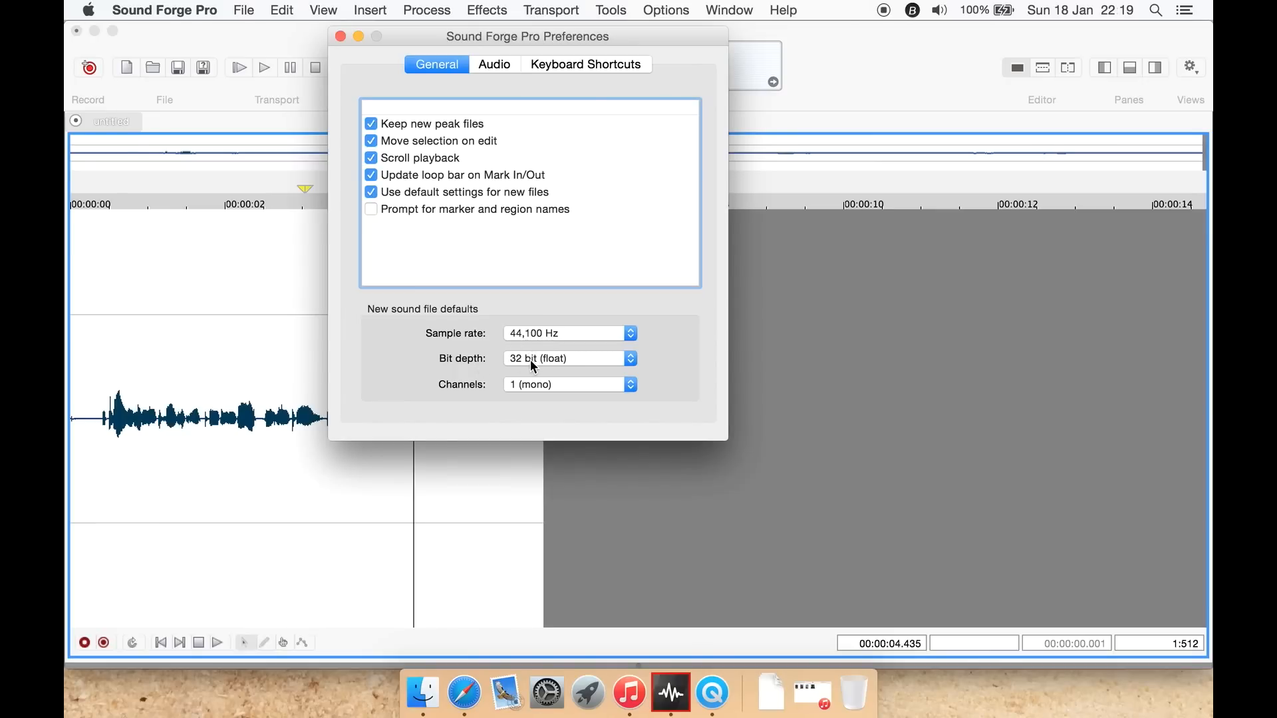
click(558, 361)
click(558, 363)
click(520, 390)
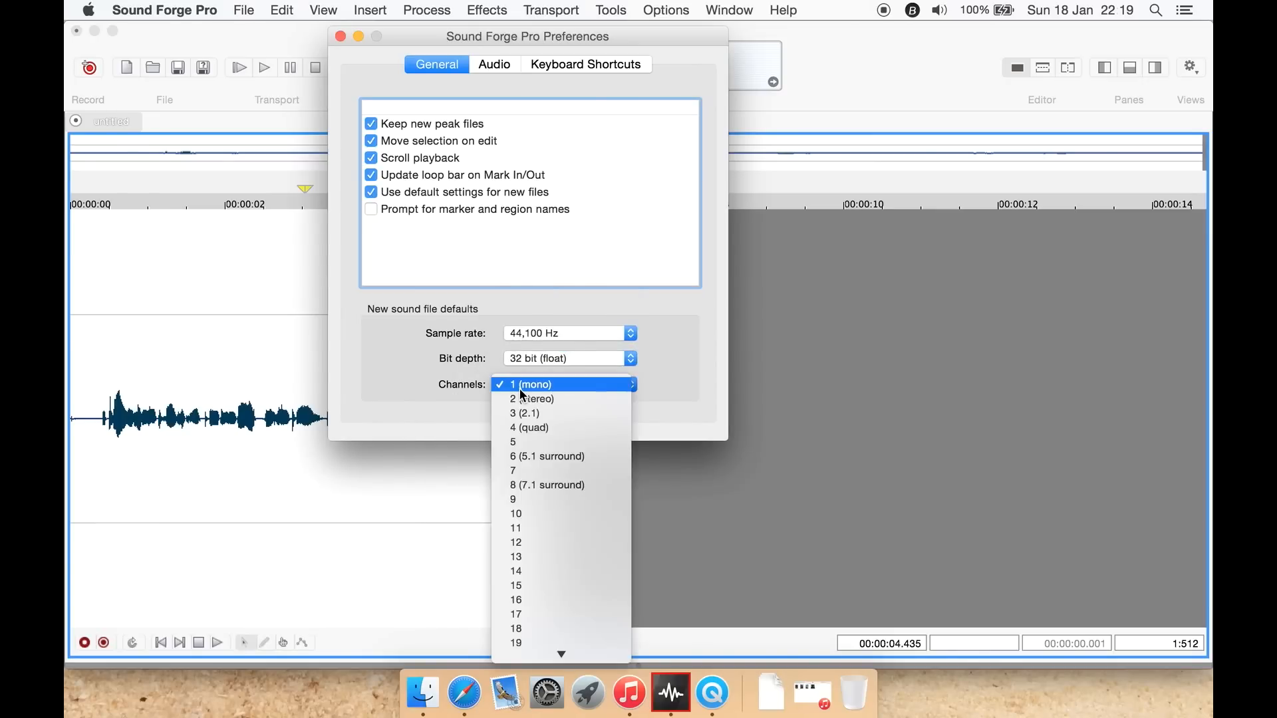
mouse_move(586, 665)
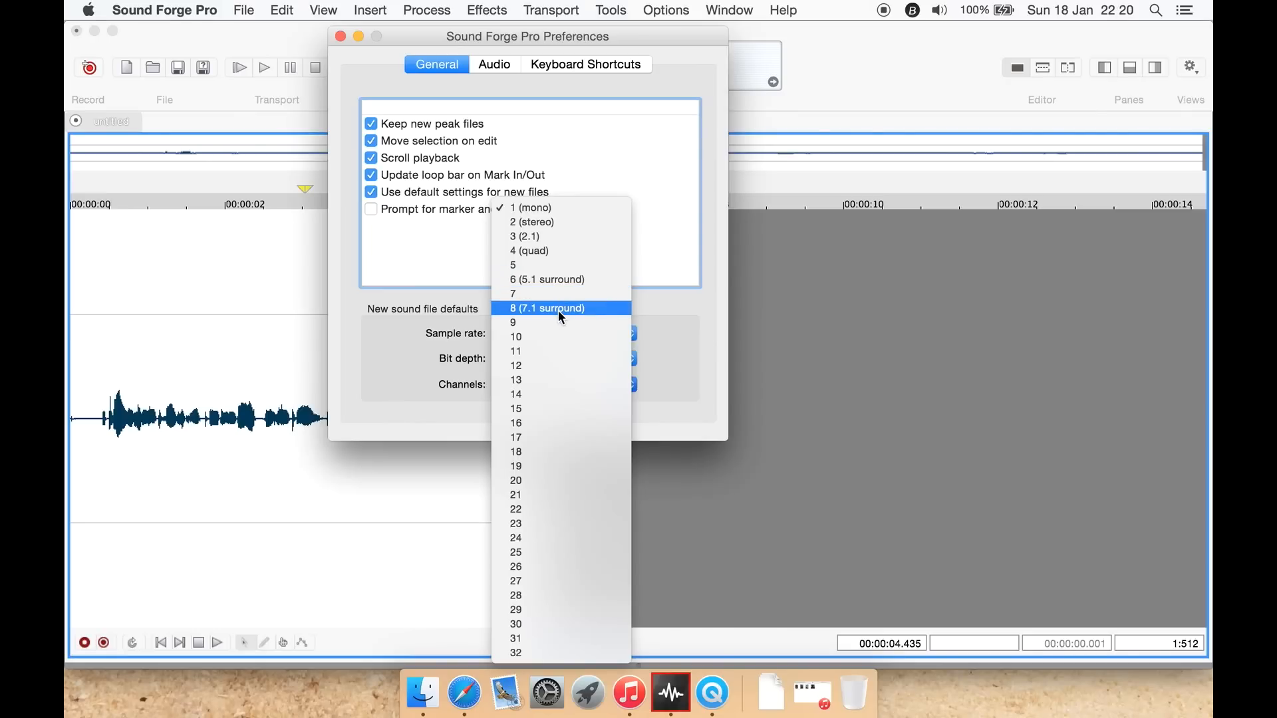
click(444, 317)
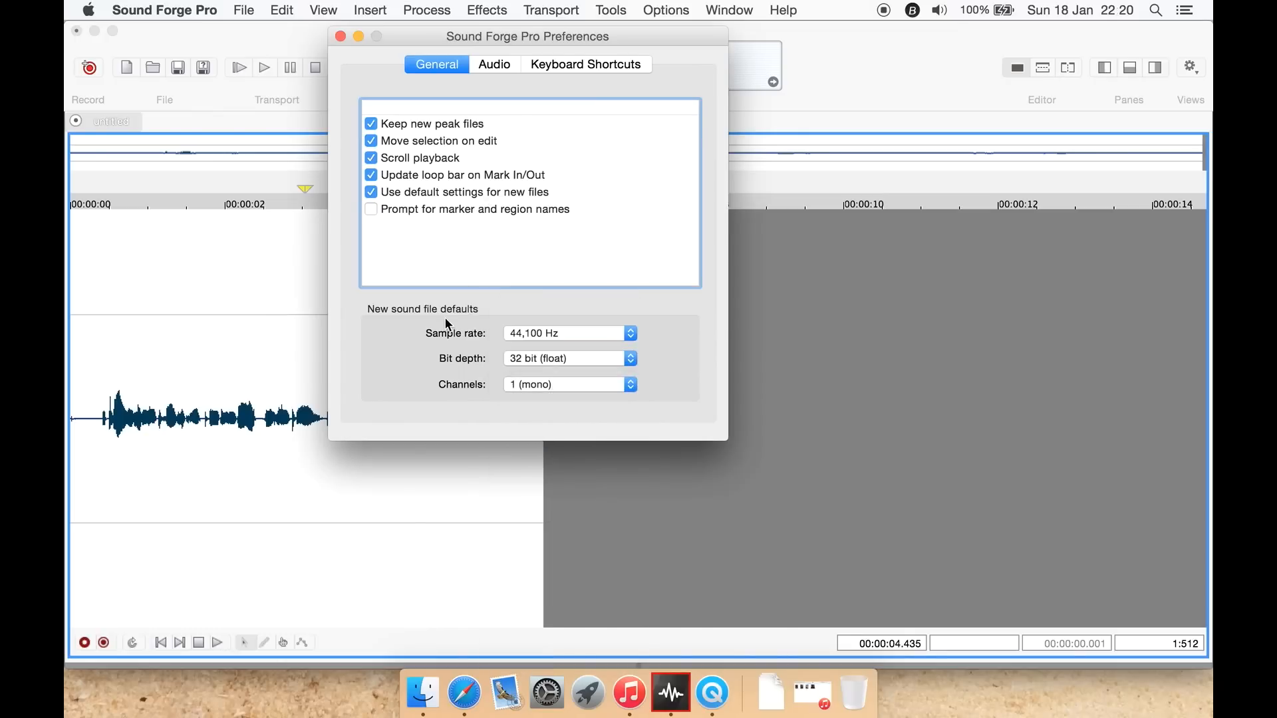
Review the audio preferences for playback and record device routing and the keyboard shortcuts, and close the preferences
click(502, 66)
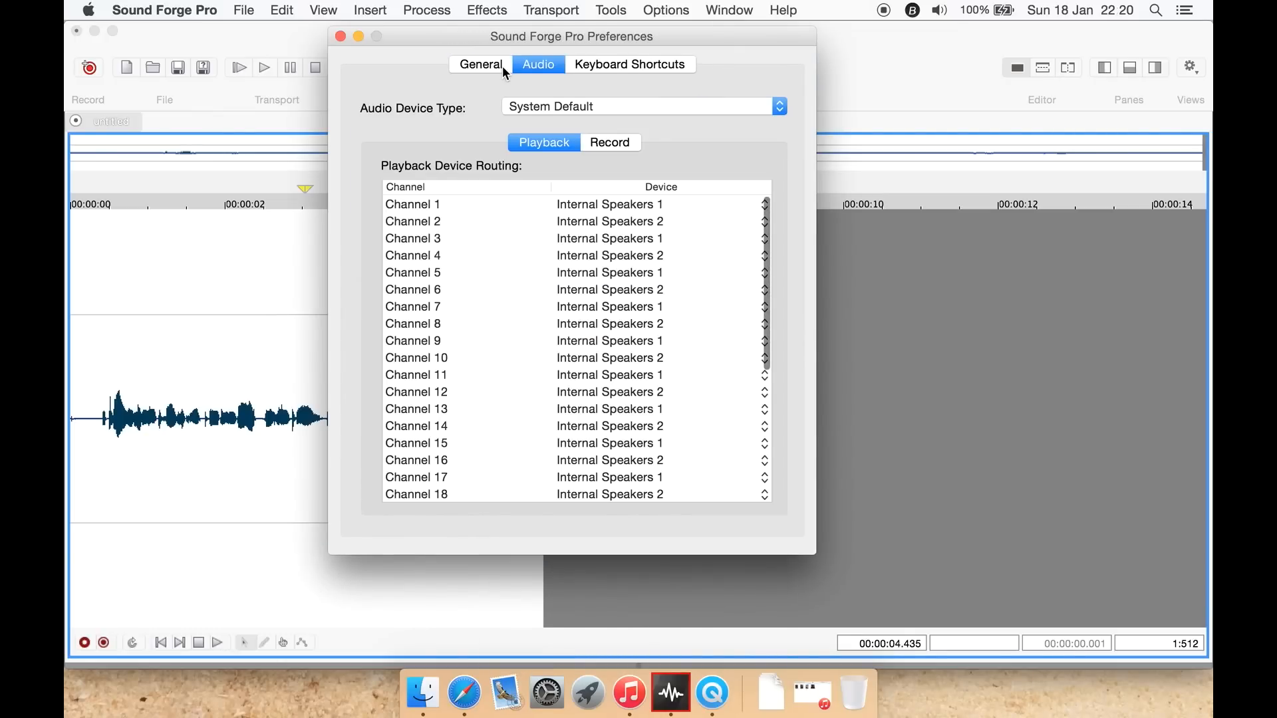
click(616, 143)
click(545, 143)
click(591, 68)
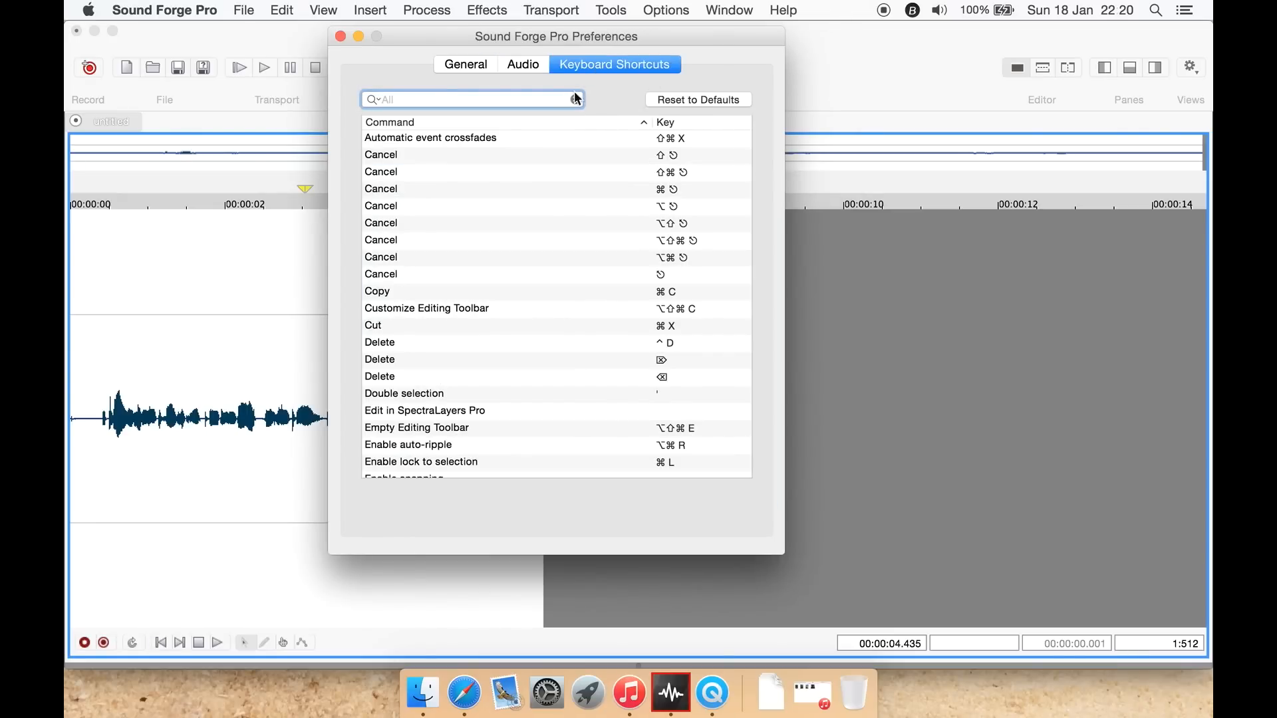
click(340, 35)
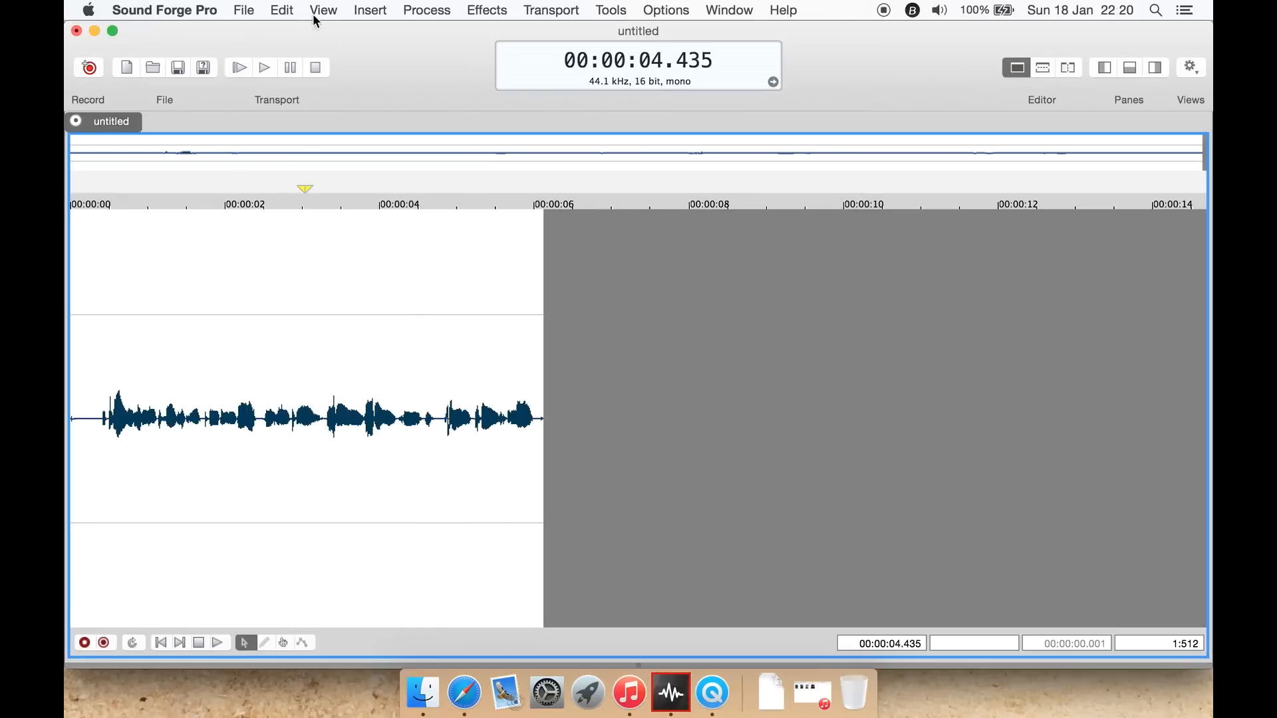
Select the entire recording
click(258, 8)
mouse_move(286, 7)
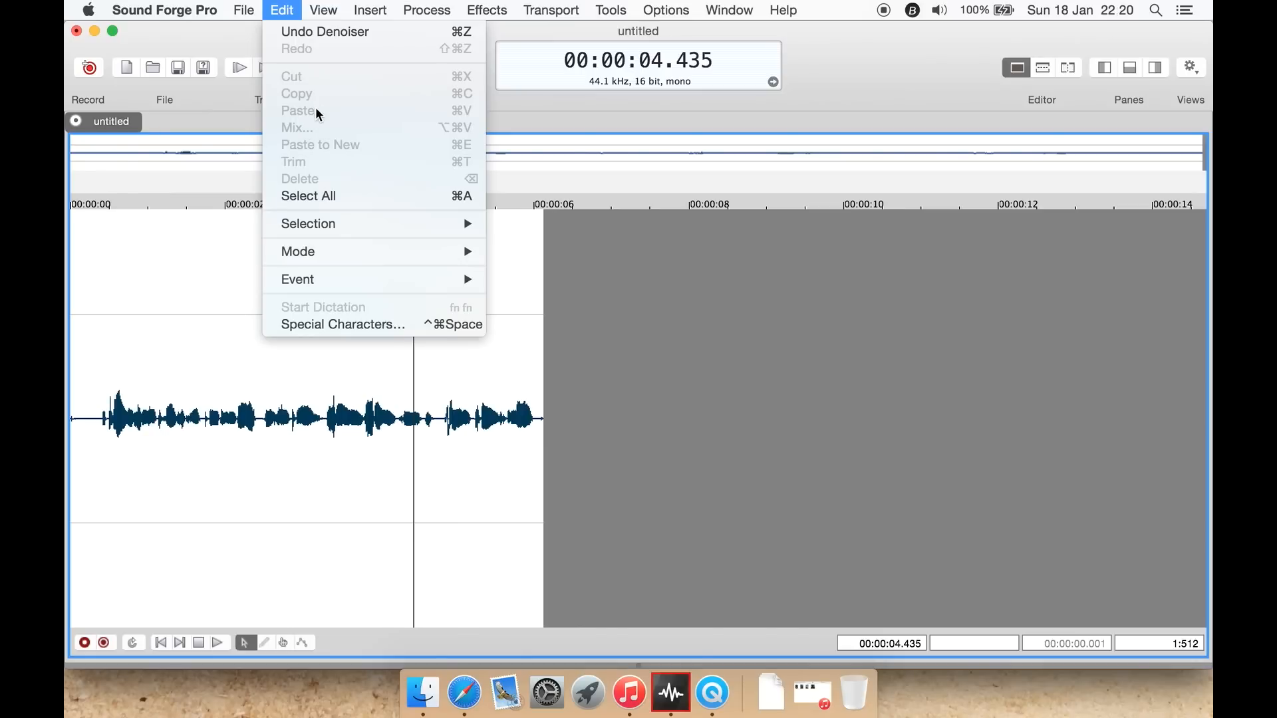
click(369, 193)
Review the editing commands, including the Selection, Mode and Event options
click(294, 10)
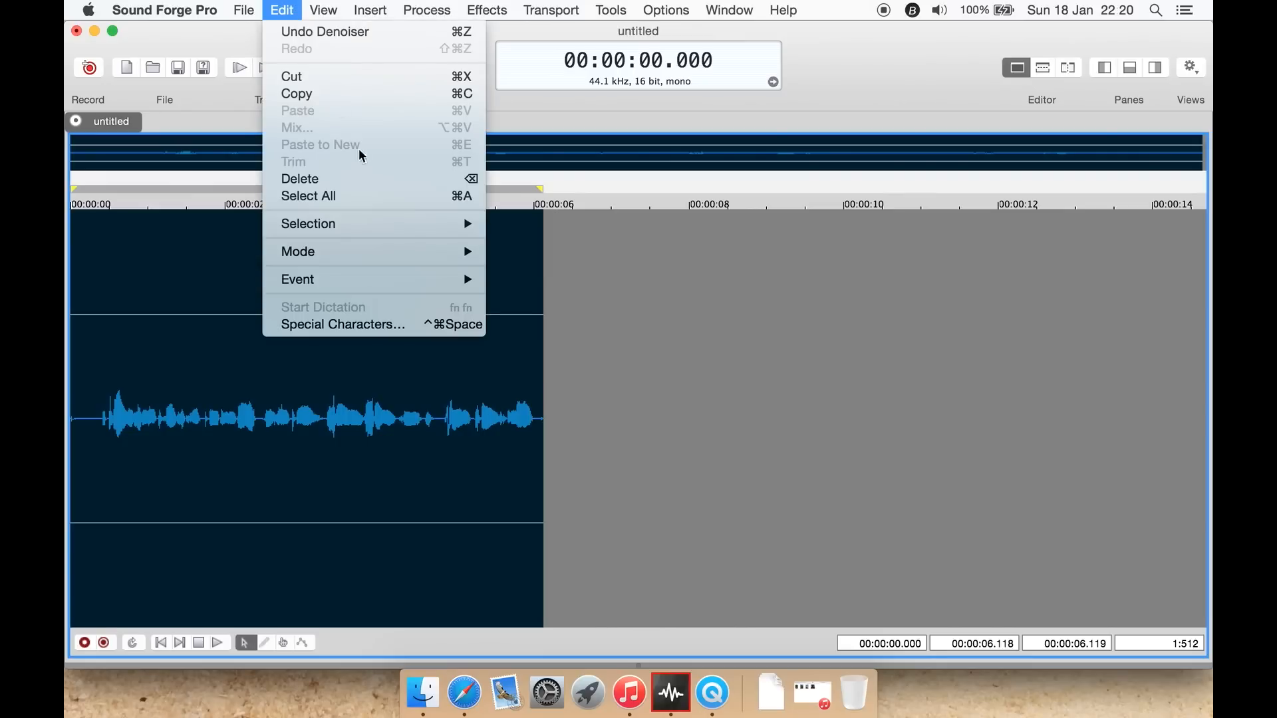
mouse_move(385, 225)
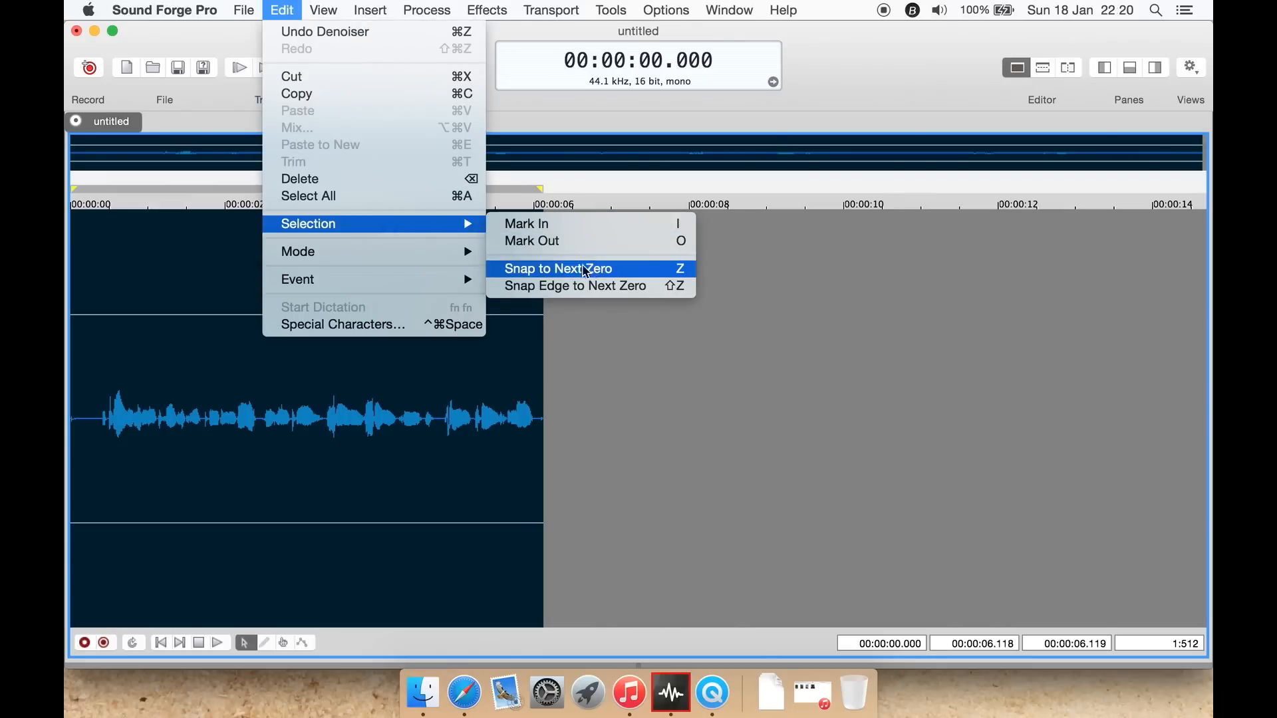
mouse_move(456, 251)
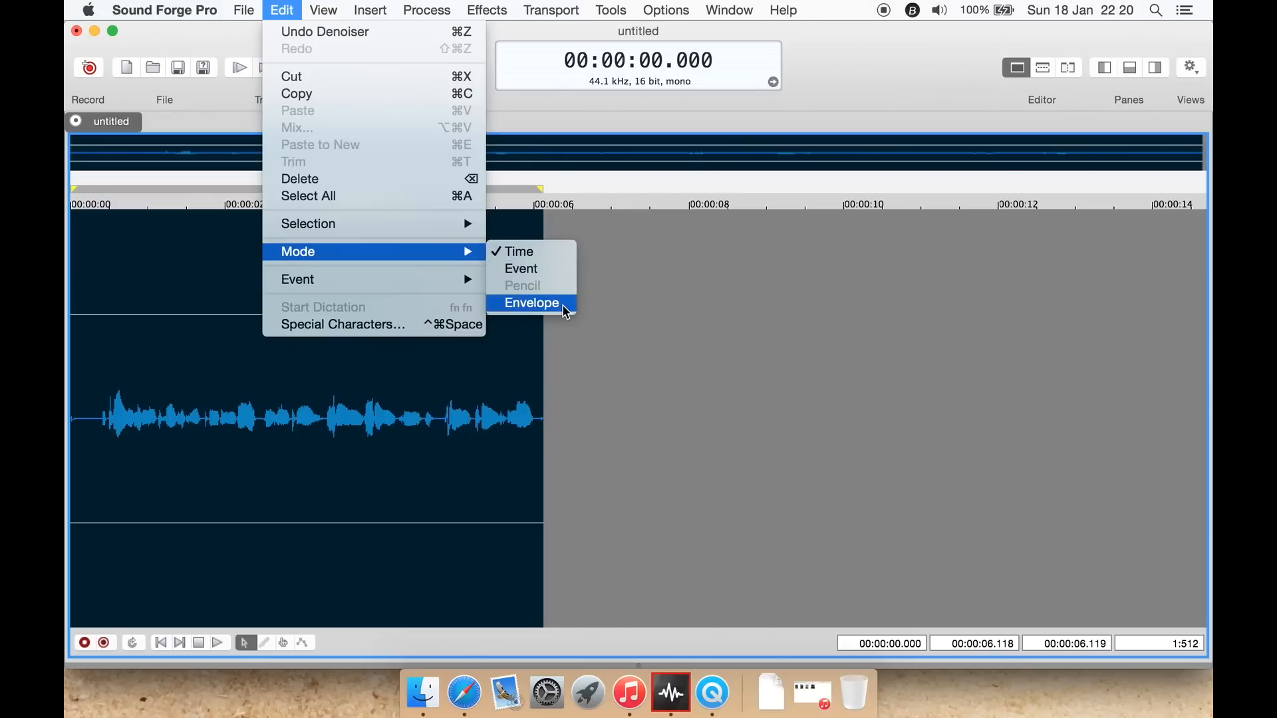
mouse_move(450, 287)
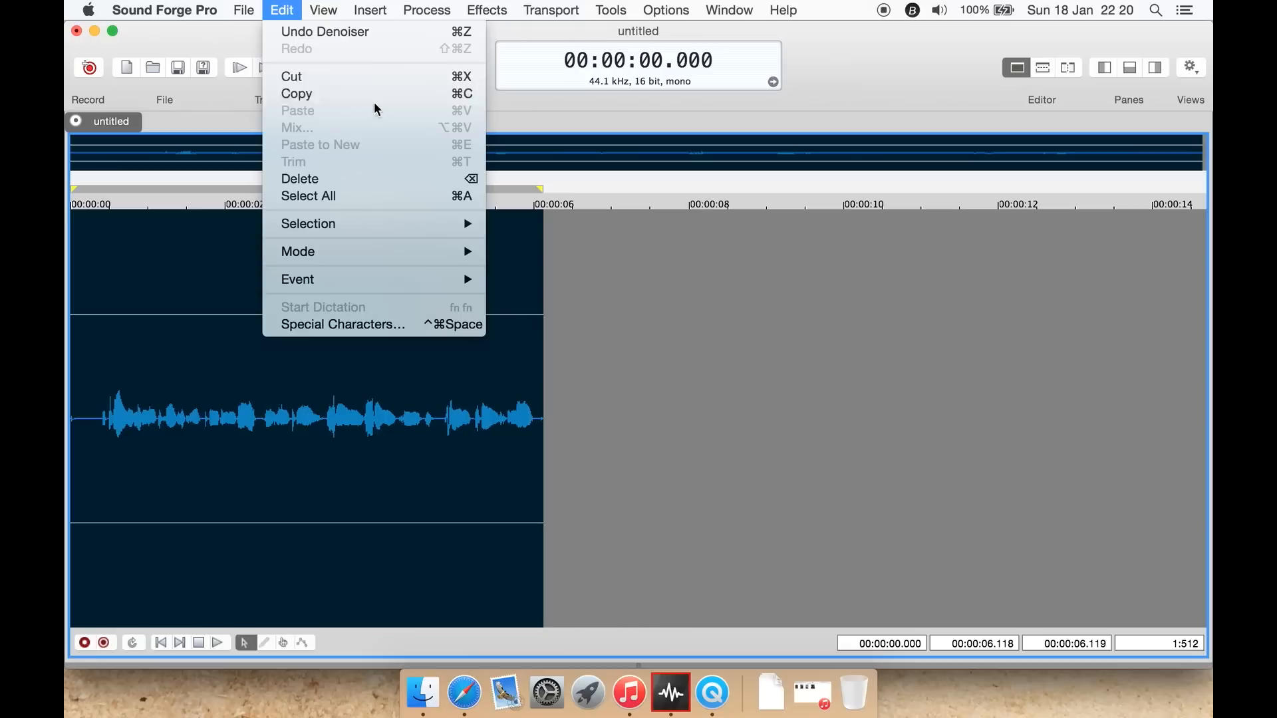
Hide the main toolbar and show it again
mouse_move(323, 18)
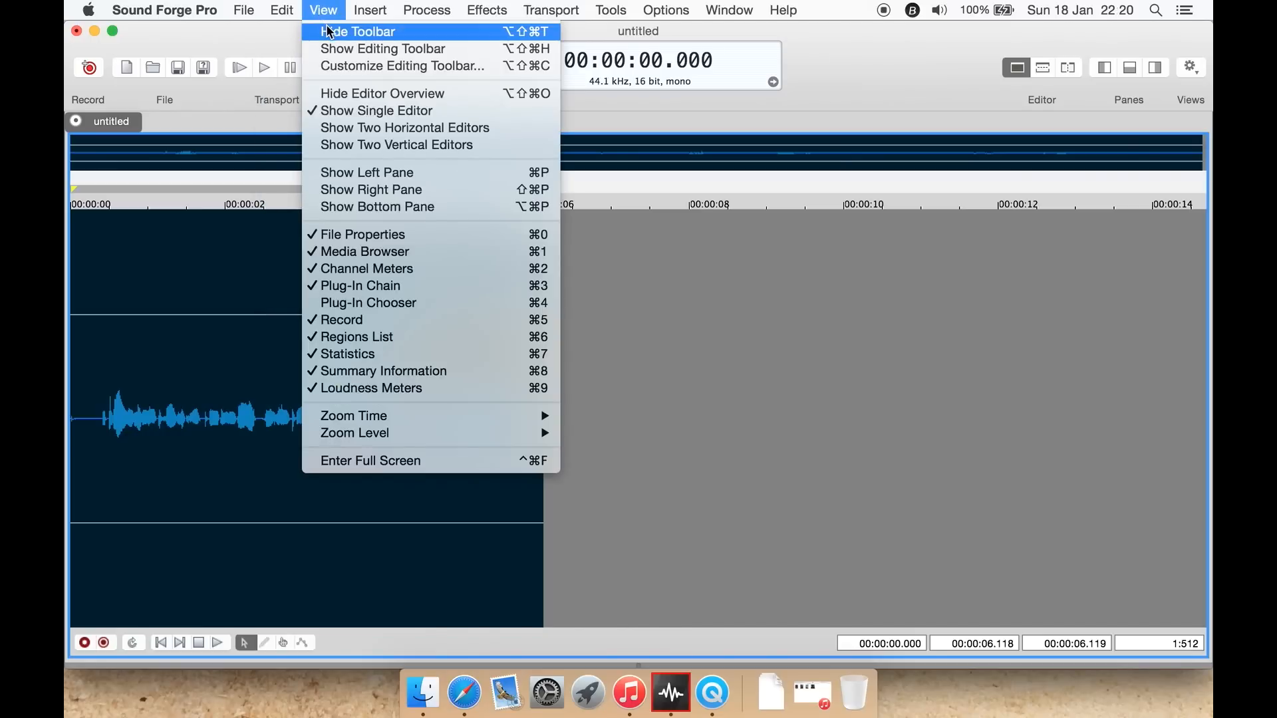
click(328, 30)
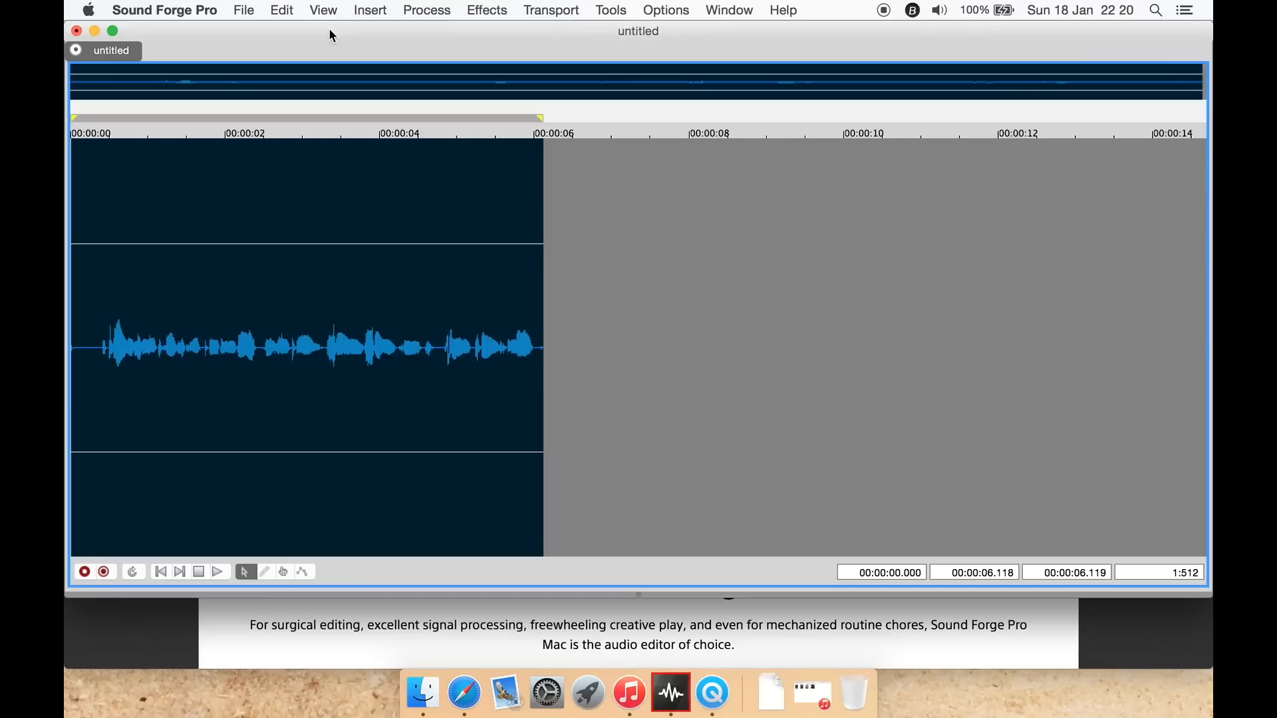
click(340, 15)
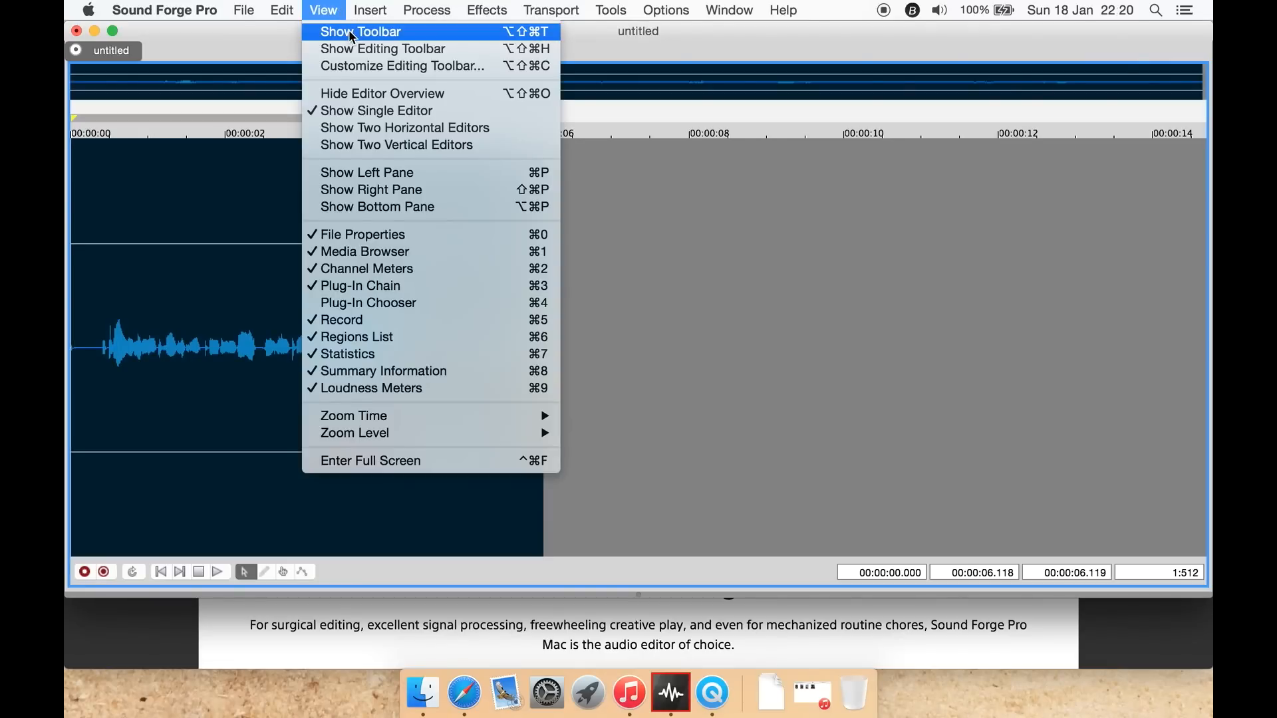
click(351, 33)
Show the Editing Toolbar and review the items available for customizing it
click(323, 10)
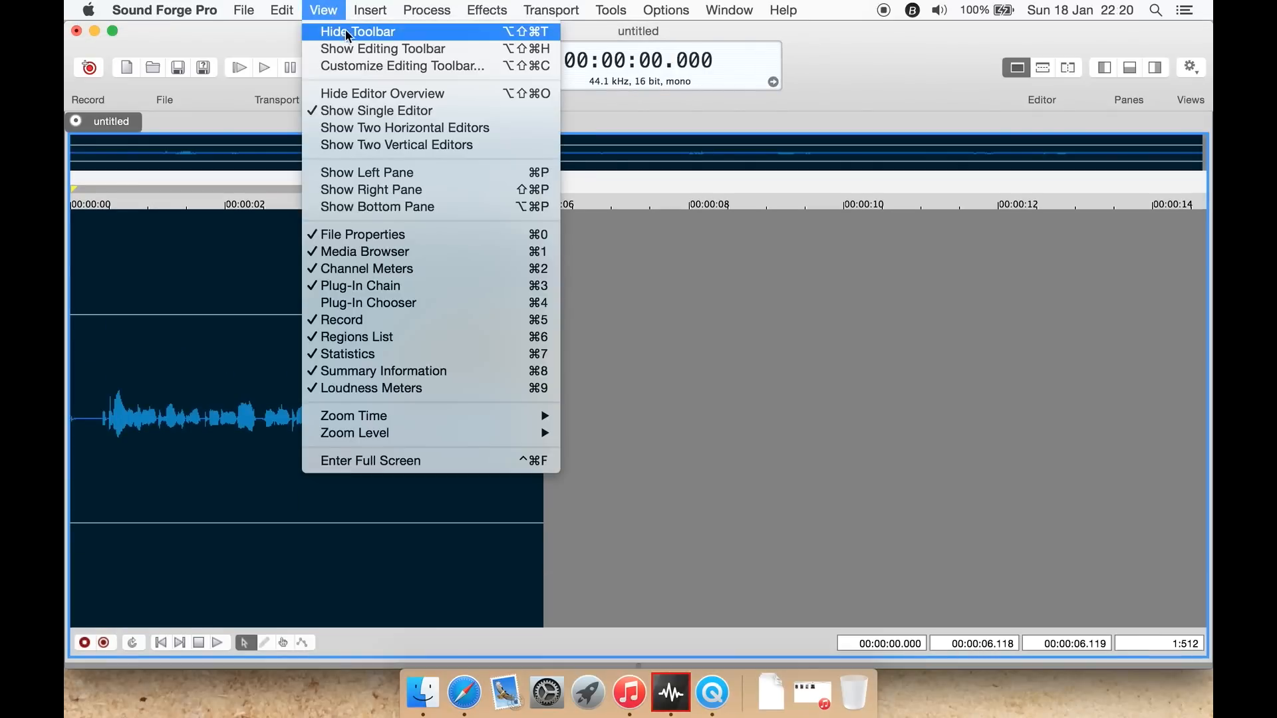
click(353, 50)
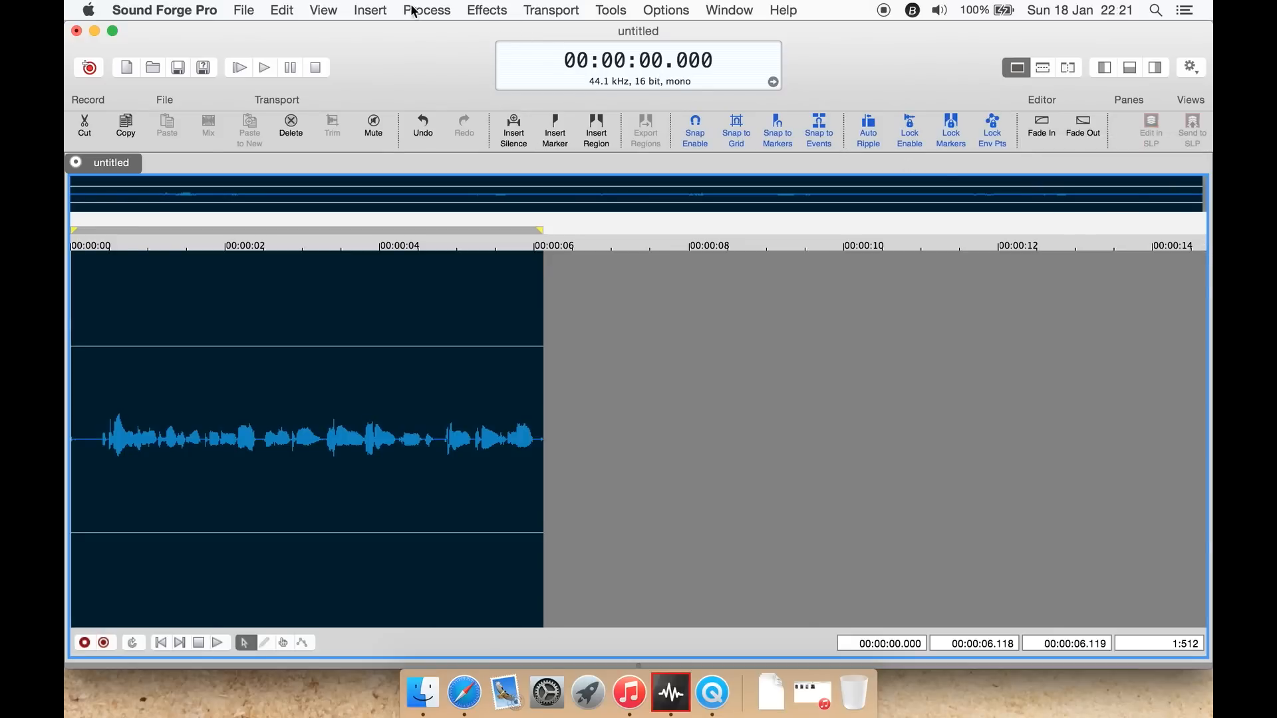
click(352, 10)
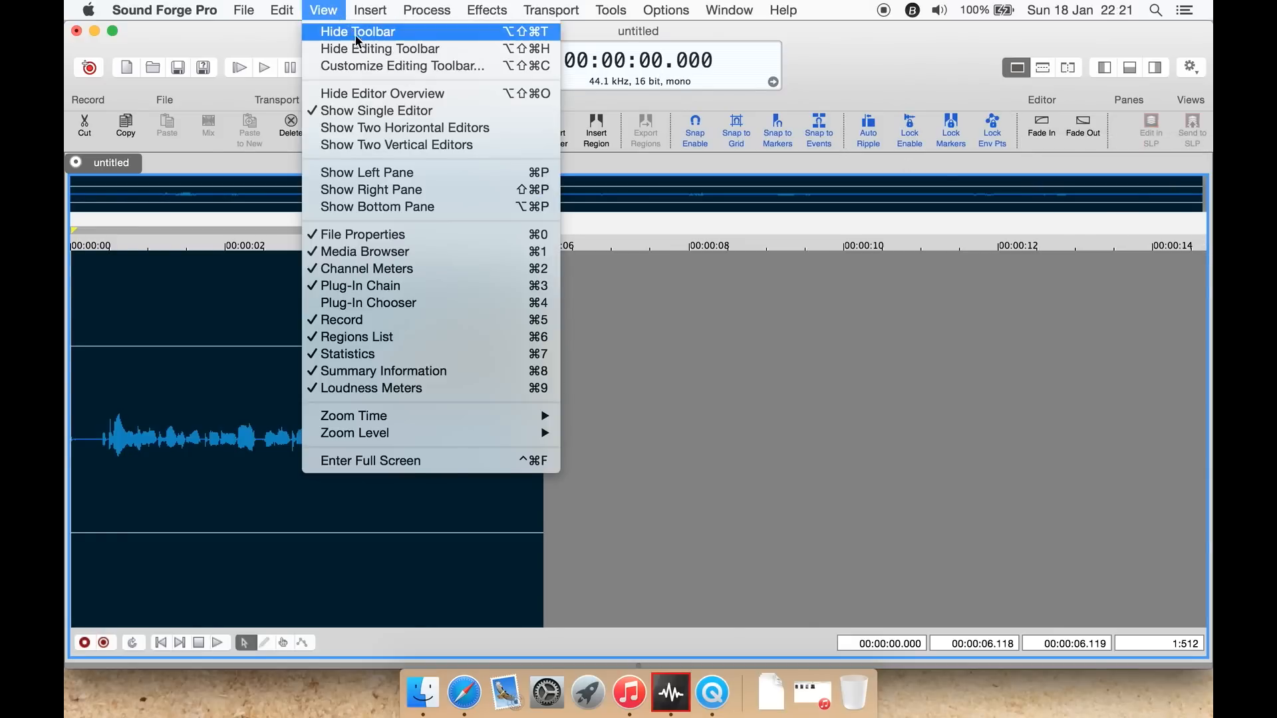
click(369, 65)
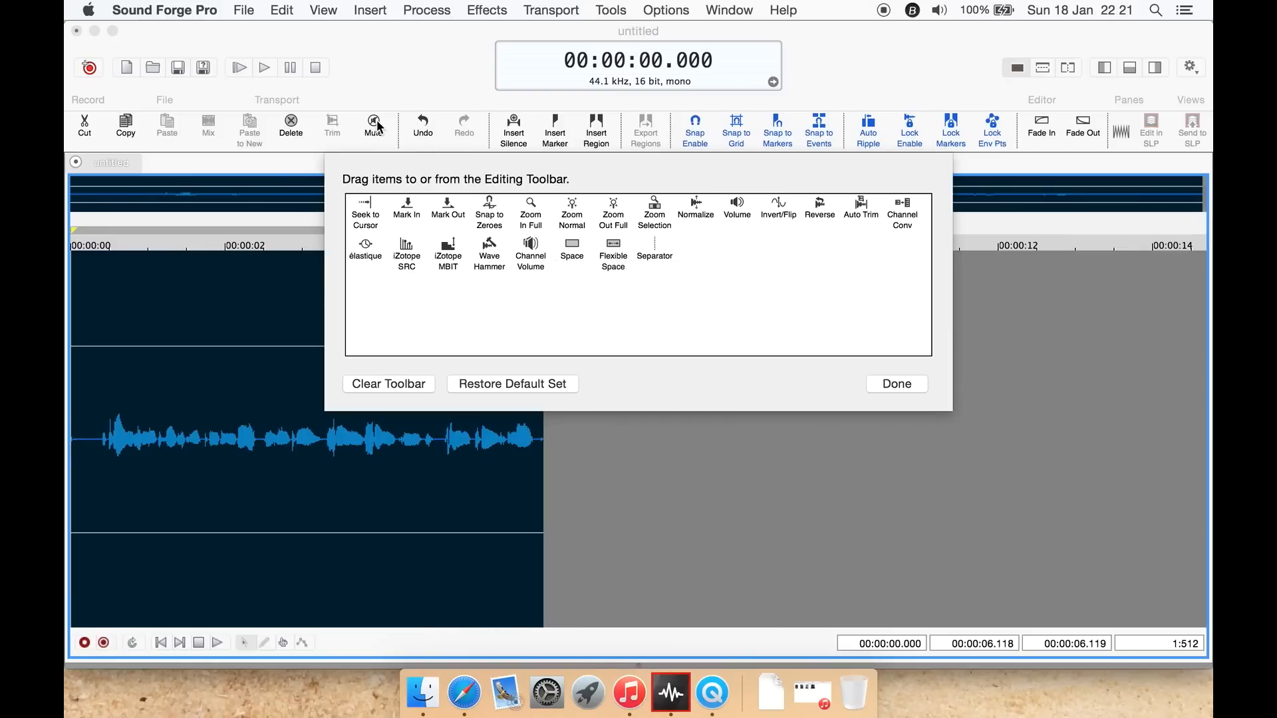
click(896, 384)
Review the editor layout, pane and Zoom Time options, and switch the window to full screen
click(309, 7)
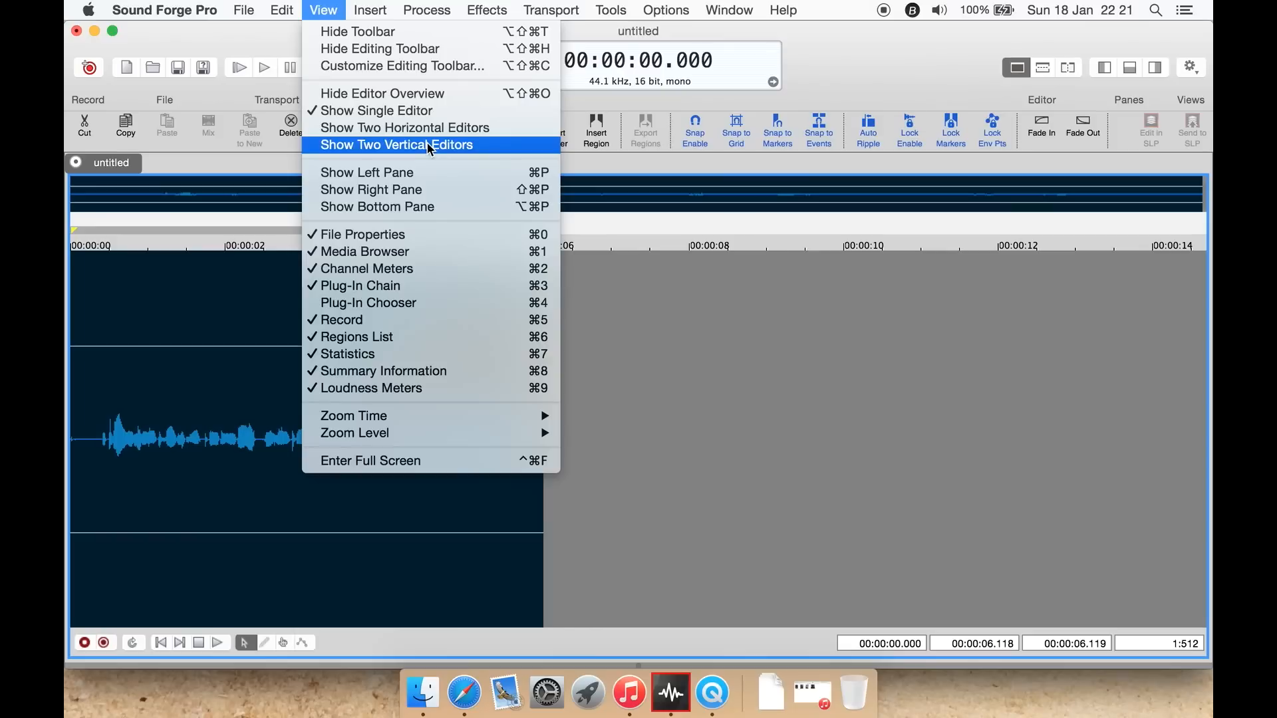
click(1164, 24)
click(323, 9)
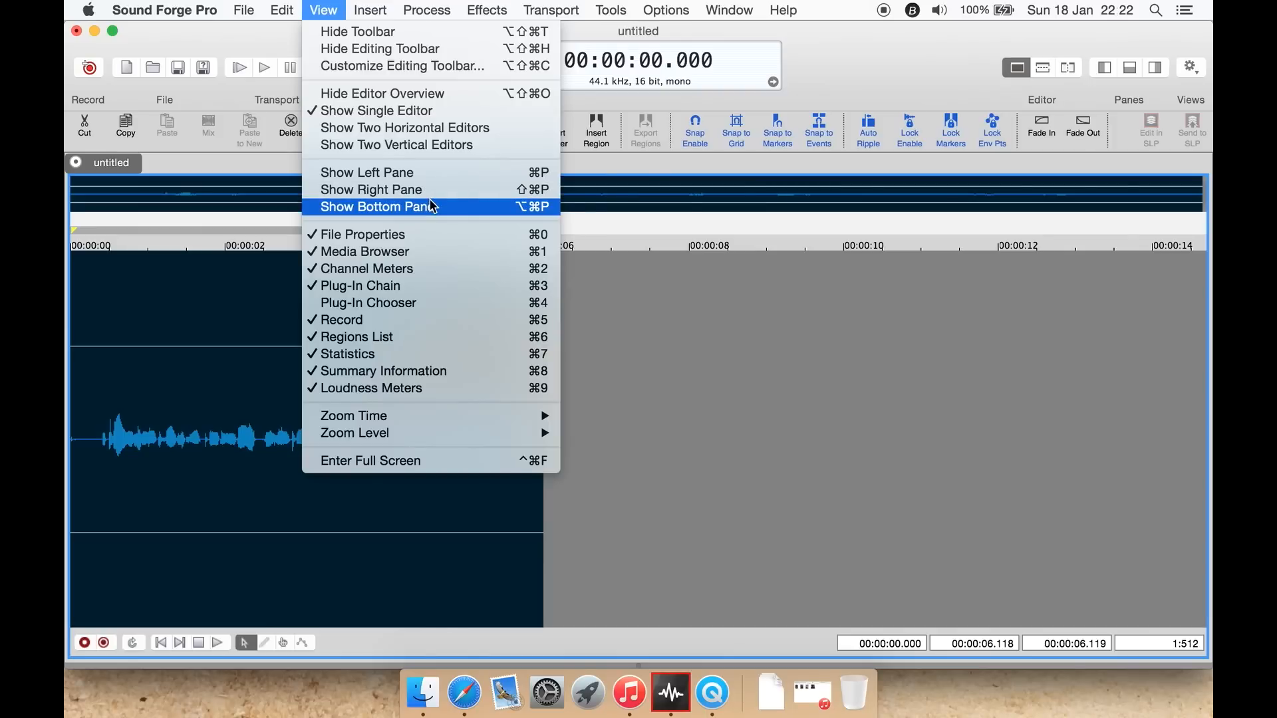
mouse_move(511, 421)
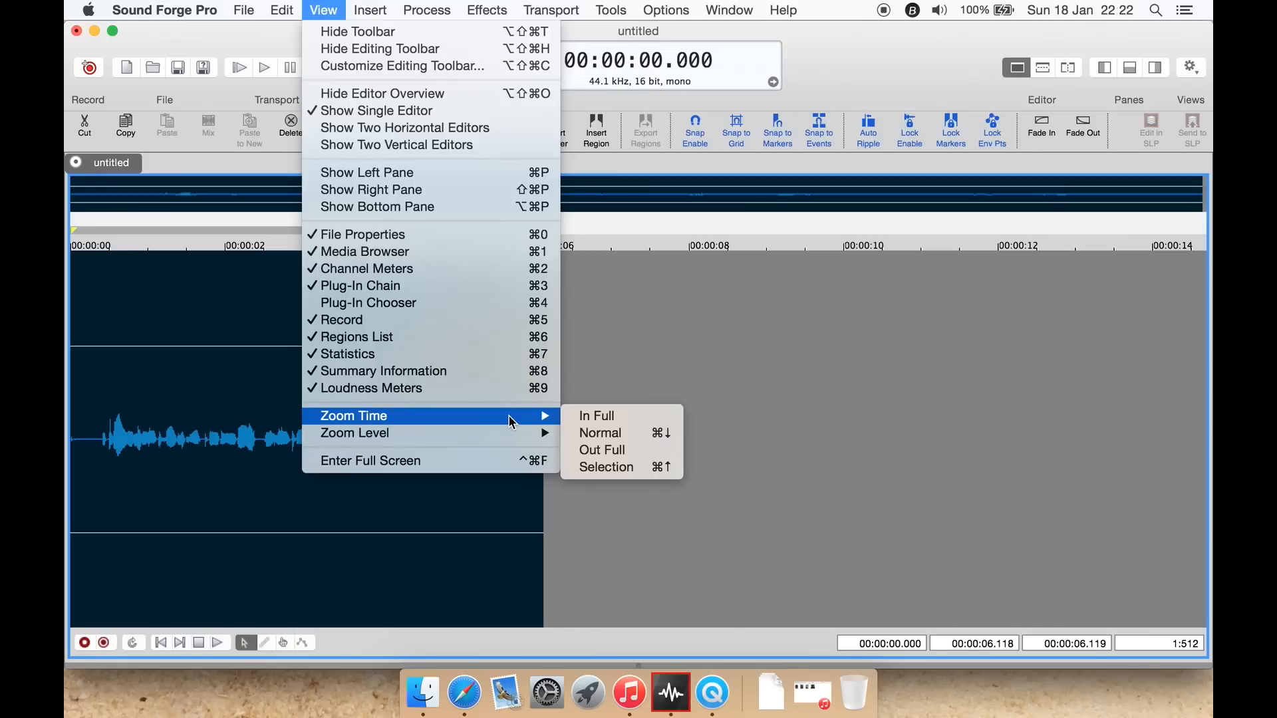
click(506, 460)
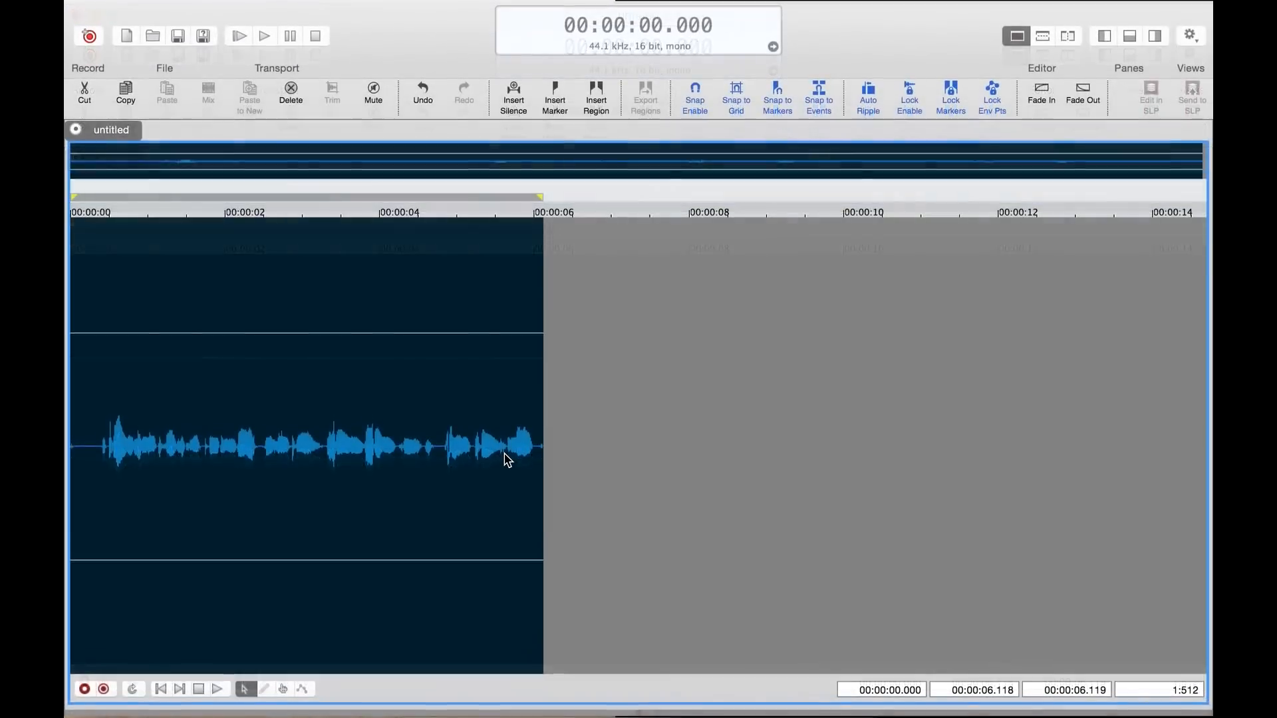
Review the Insert commands and the AutoTrim function choices, closing AutoTrim without processing the audio
mouse_move(415, 3)
click(380, 12)
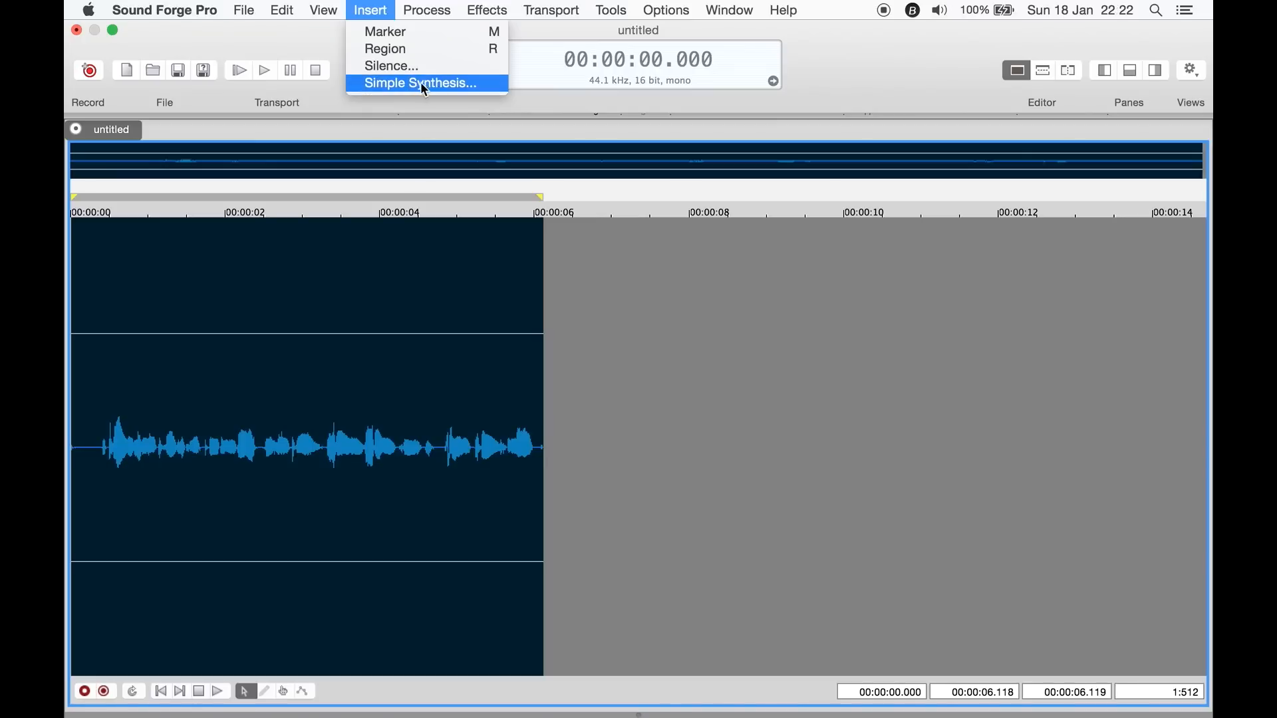
mouse_move(422, 5)
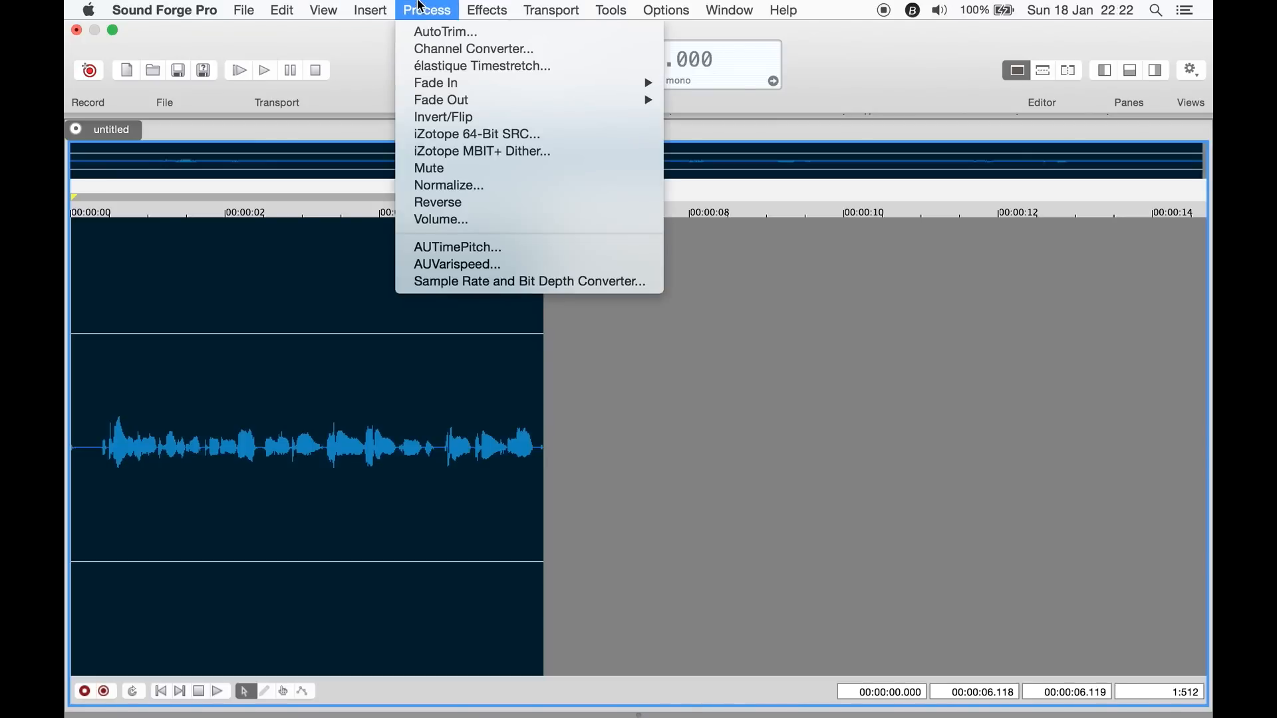
click(484, 32)
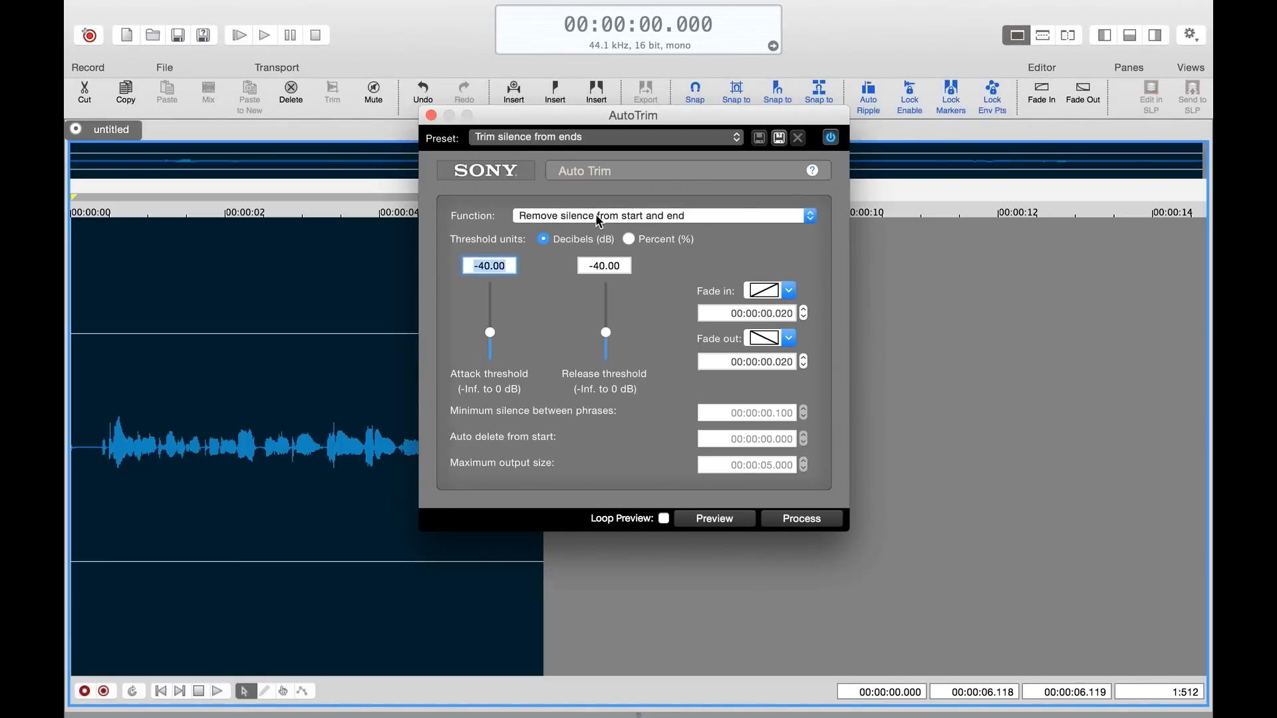
click(707, 215)
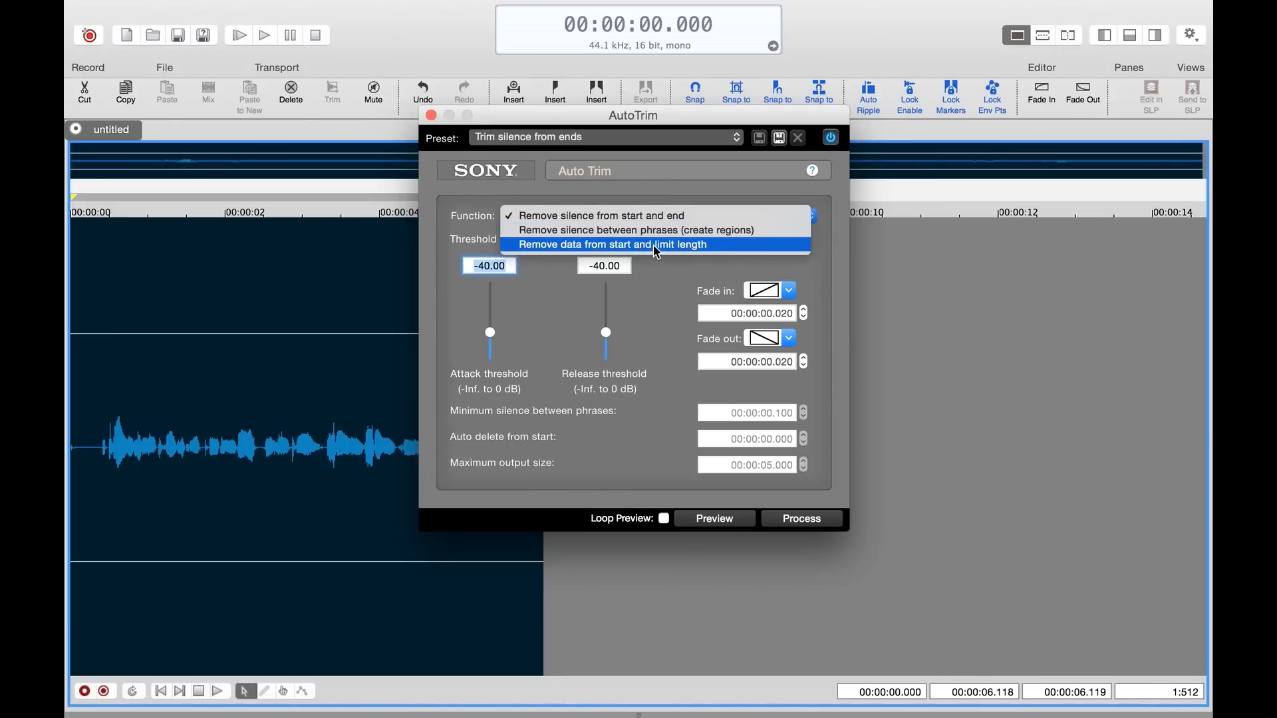
click(684, 286)
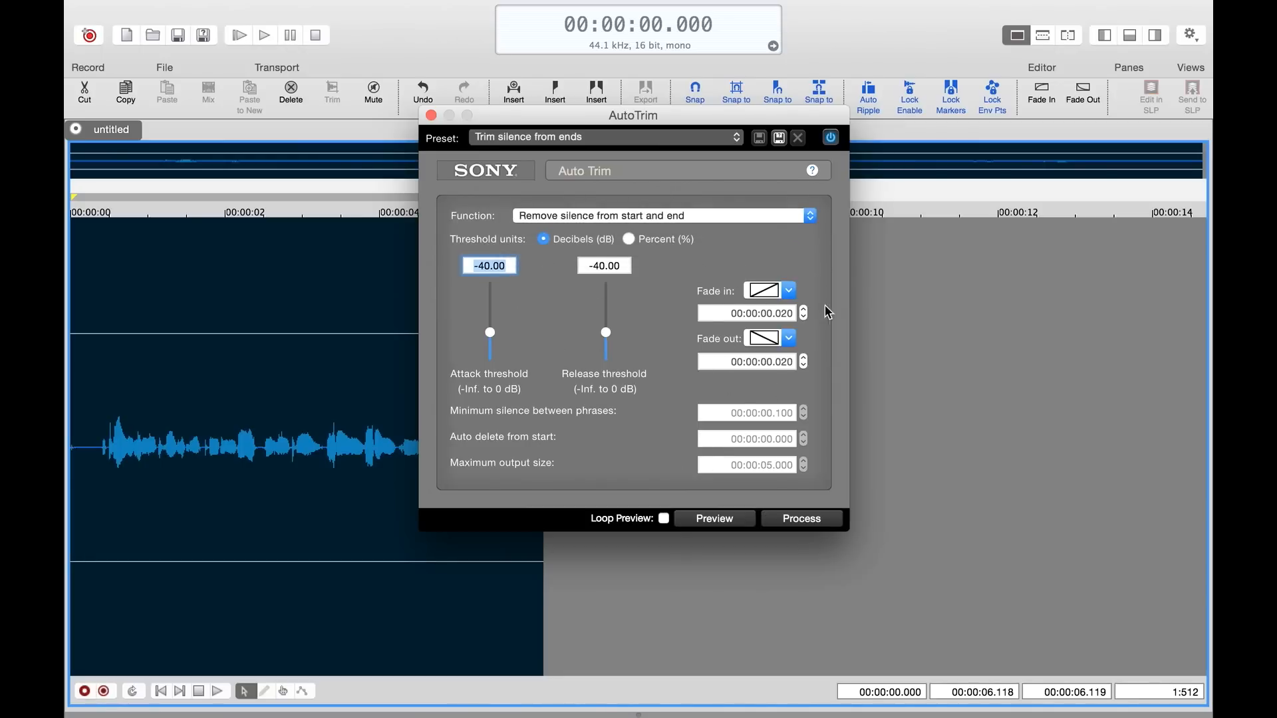
click(432, 115)
Review the Normalize presets without processing the audio, and look over the remaining Process commands
mouse_move(363, 6)
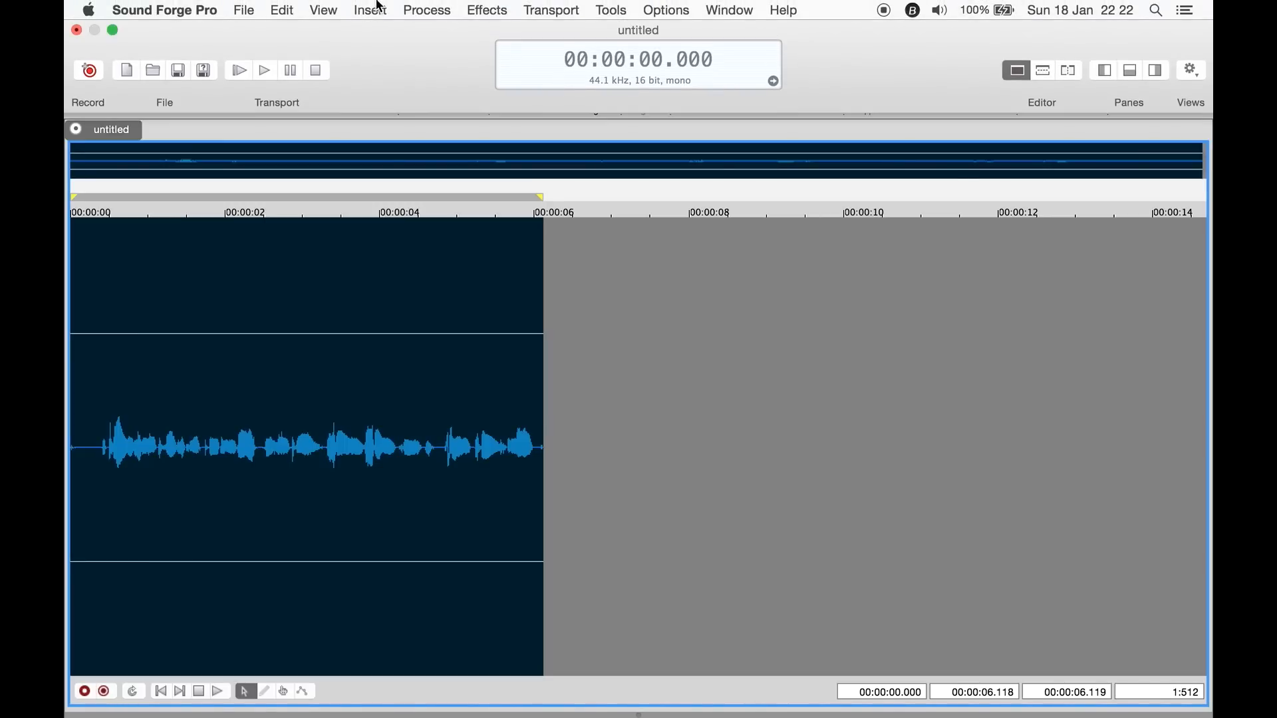
click(424, 9)
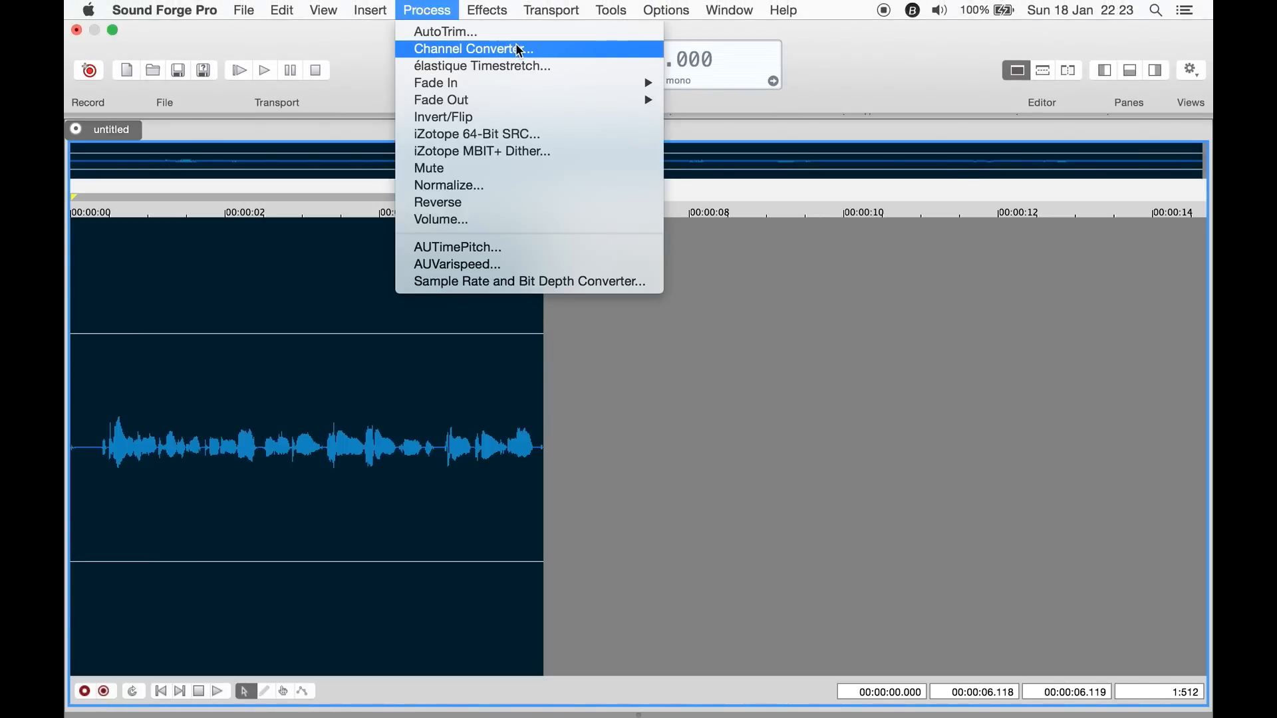
mouse_move(535, 85)
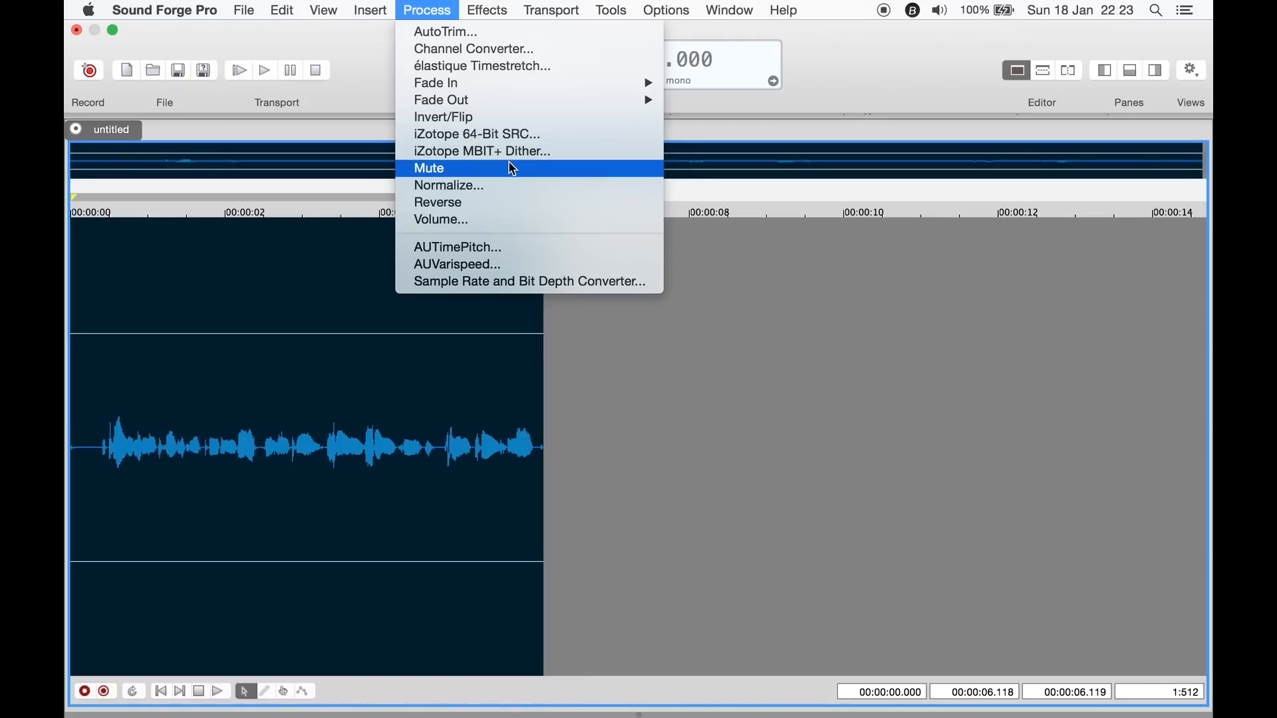
click(518, 188)
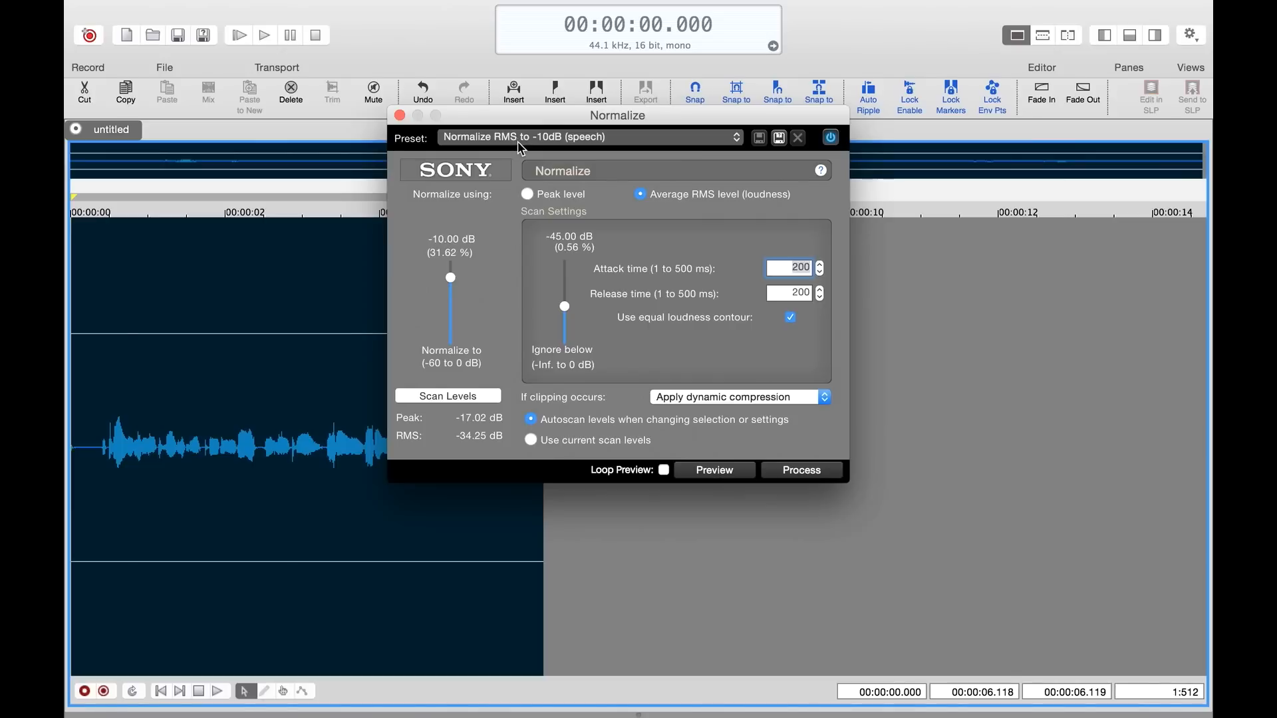
click(611, 143)
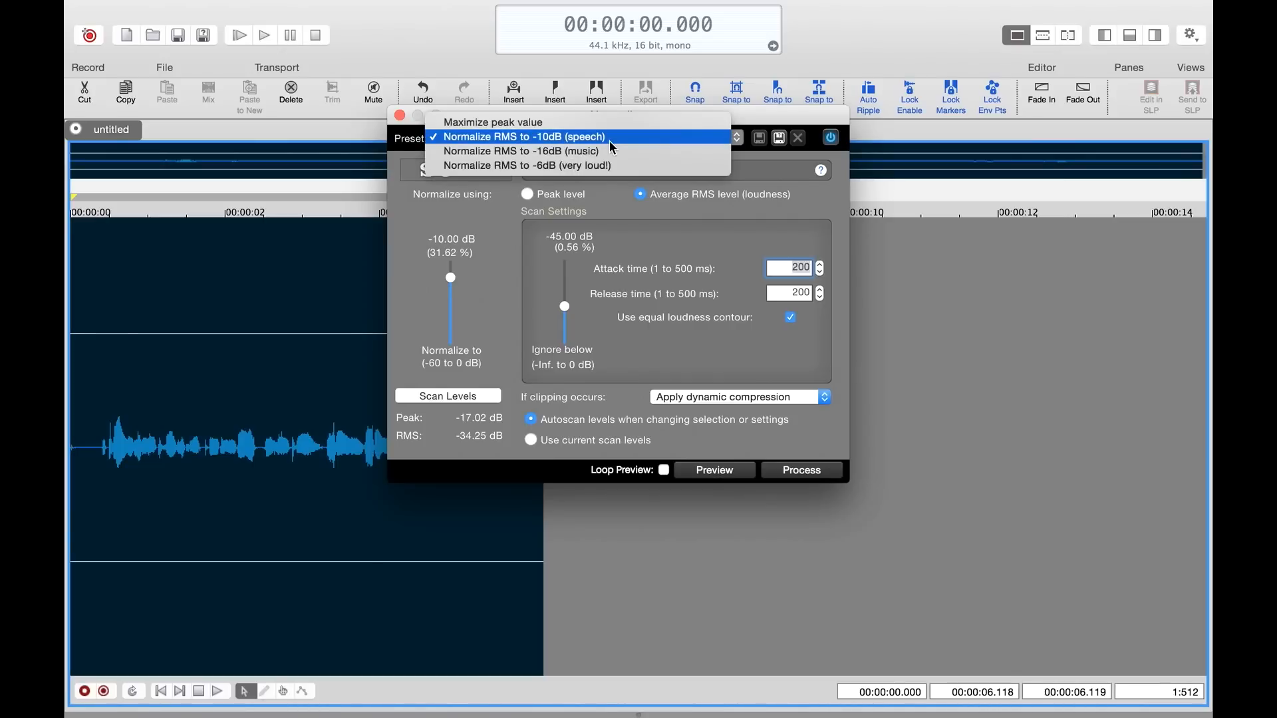
click(718, 444)
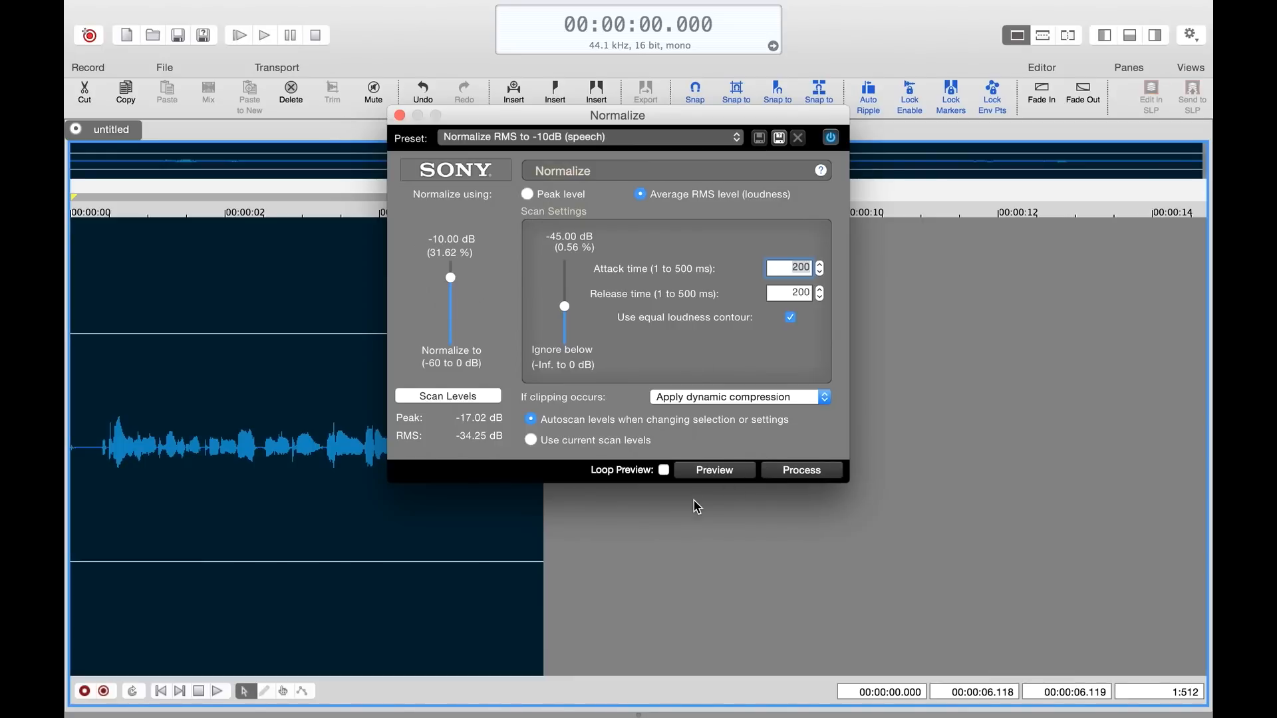
click(400, 115)
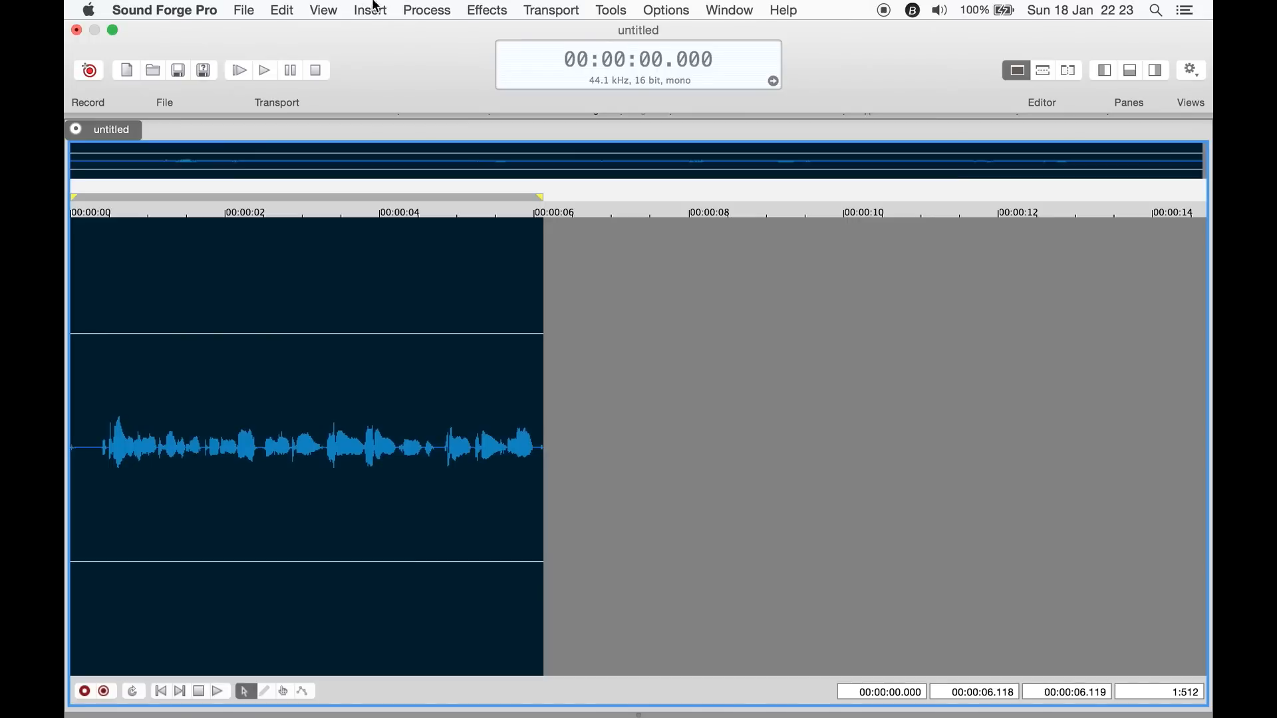
click(421, 13)
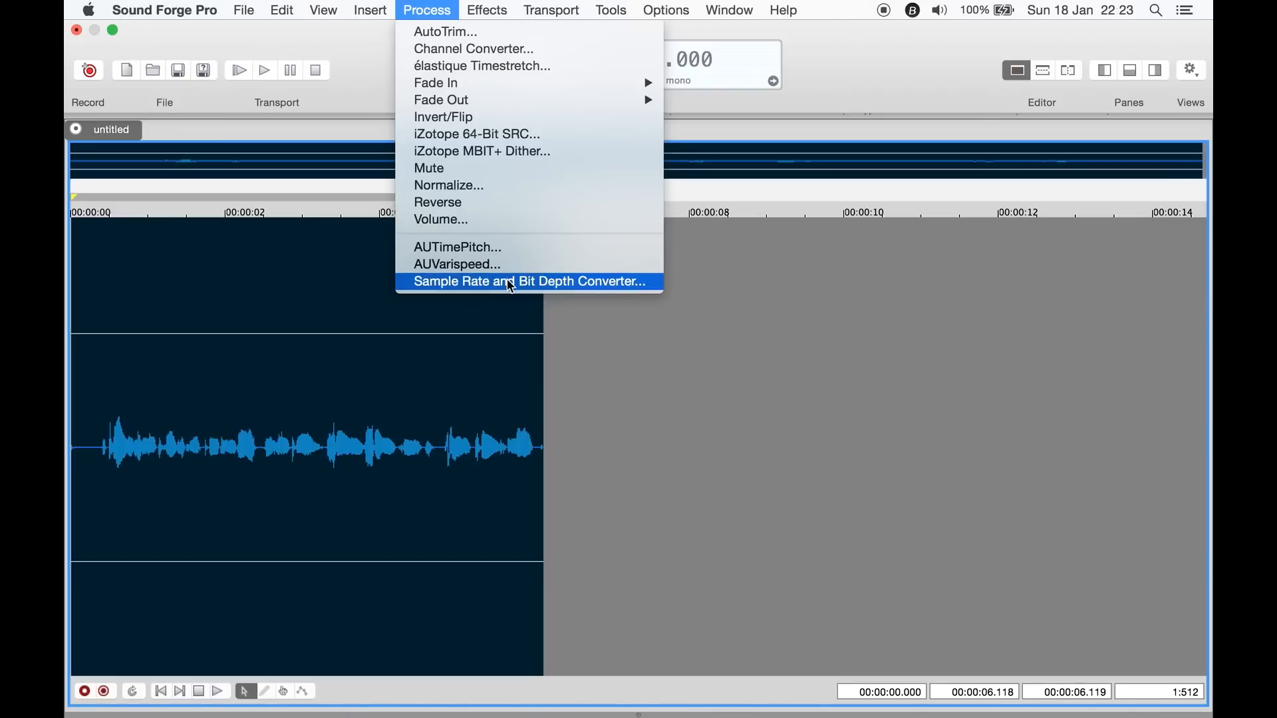
key(Escape)
Open the Mastering EQ from the Mastering Effects Bundle and load its Presence preset
mouse_move(477, 13)
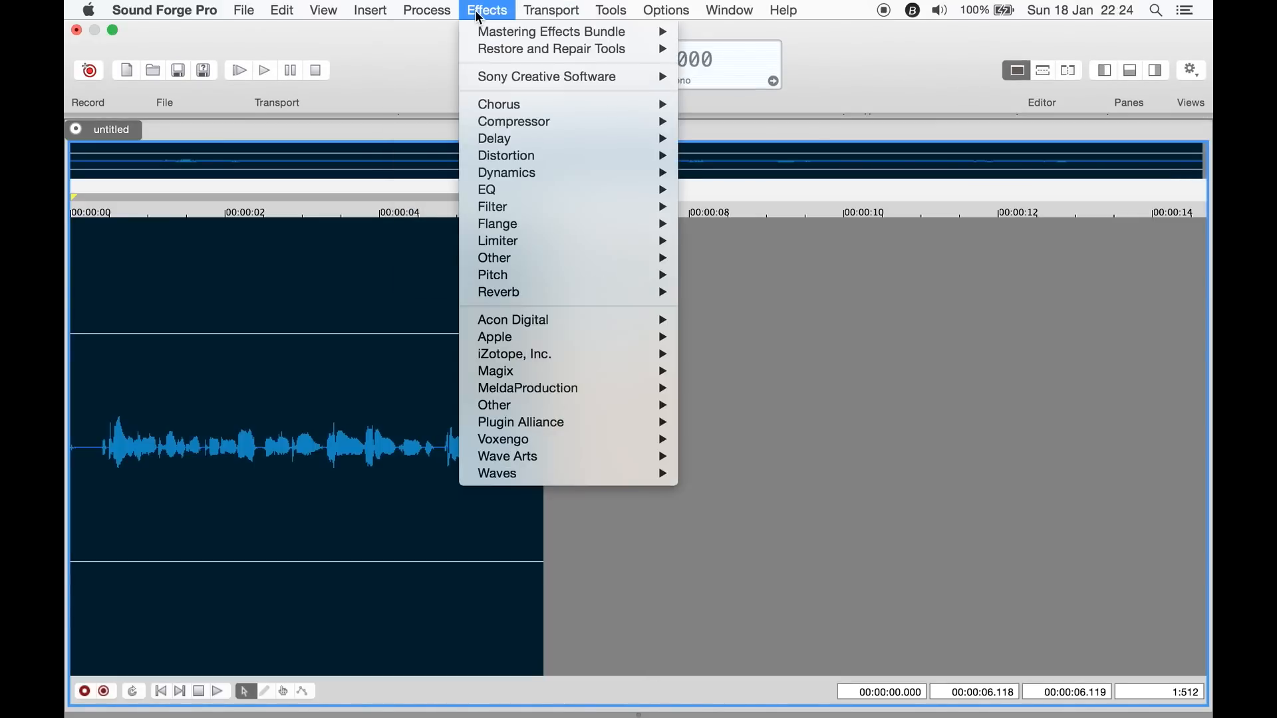
mouse_move(494, 35)
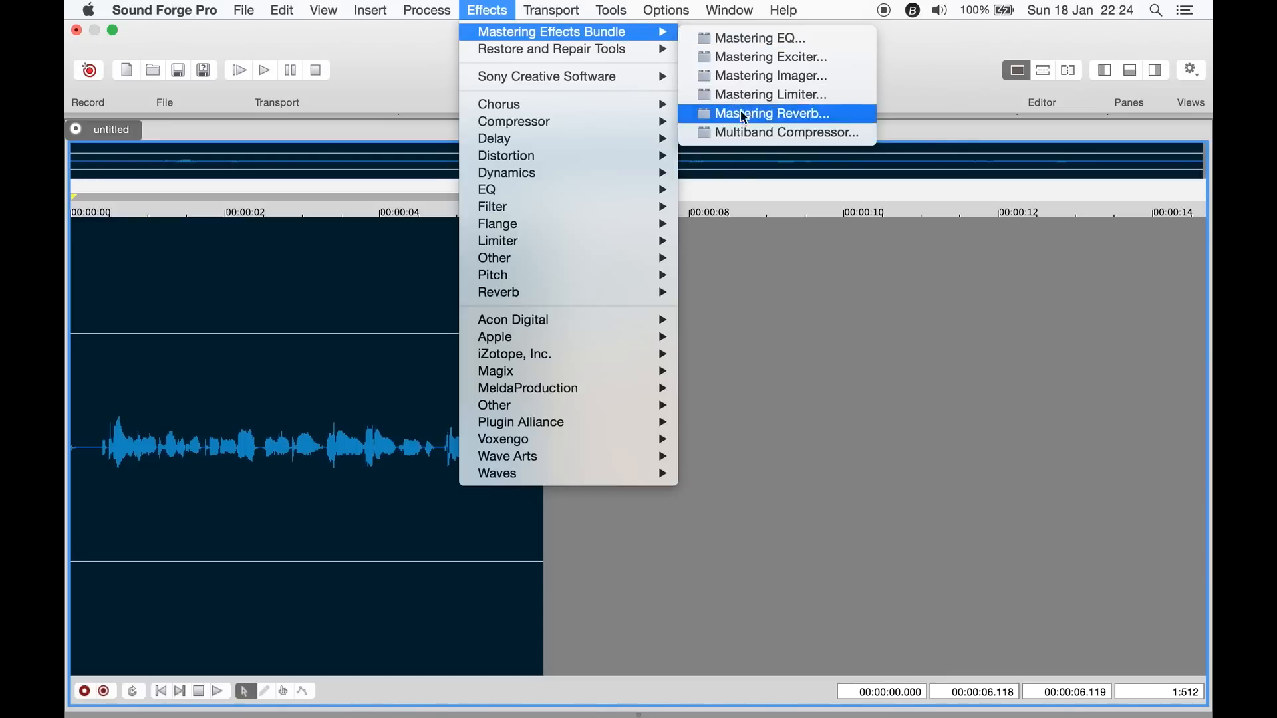
click(751, 41)
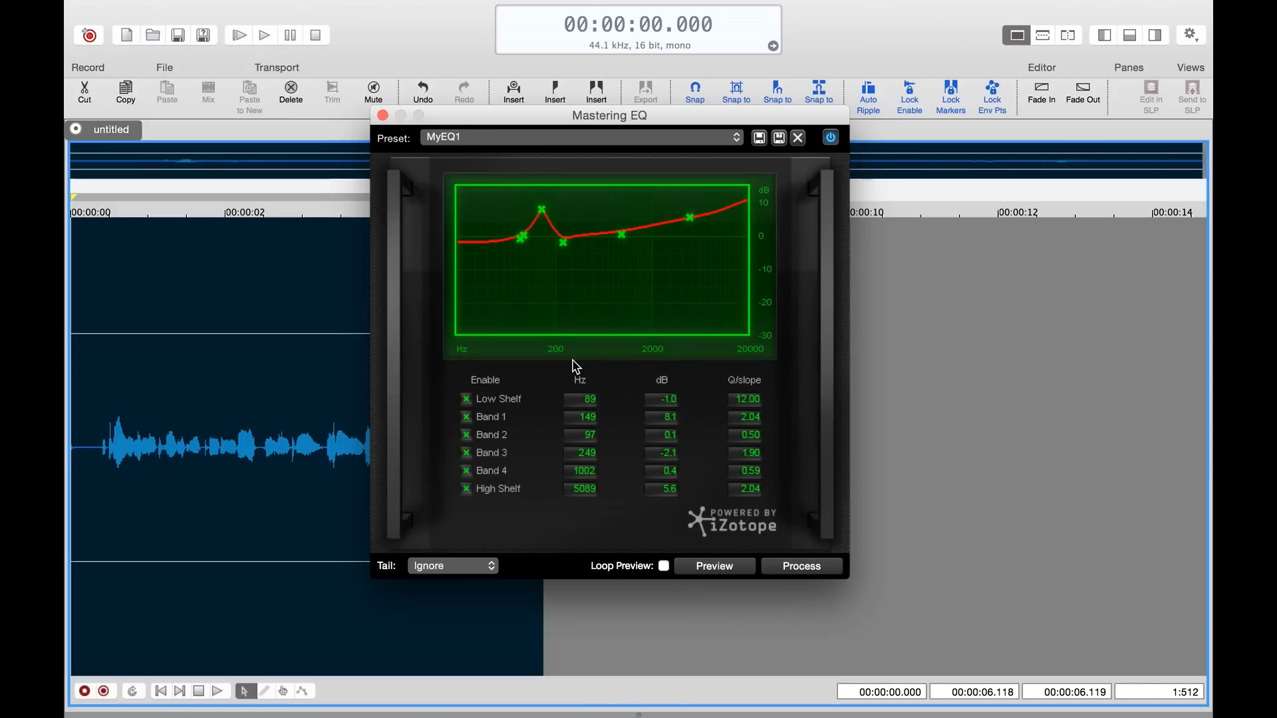
click(625, 141)
mouse_move(595, 8)
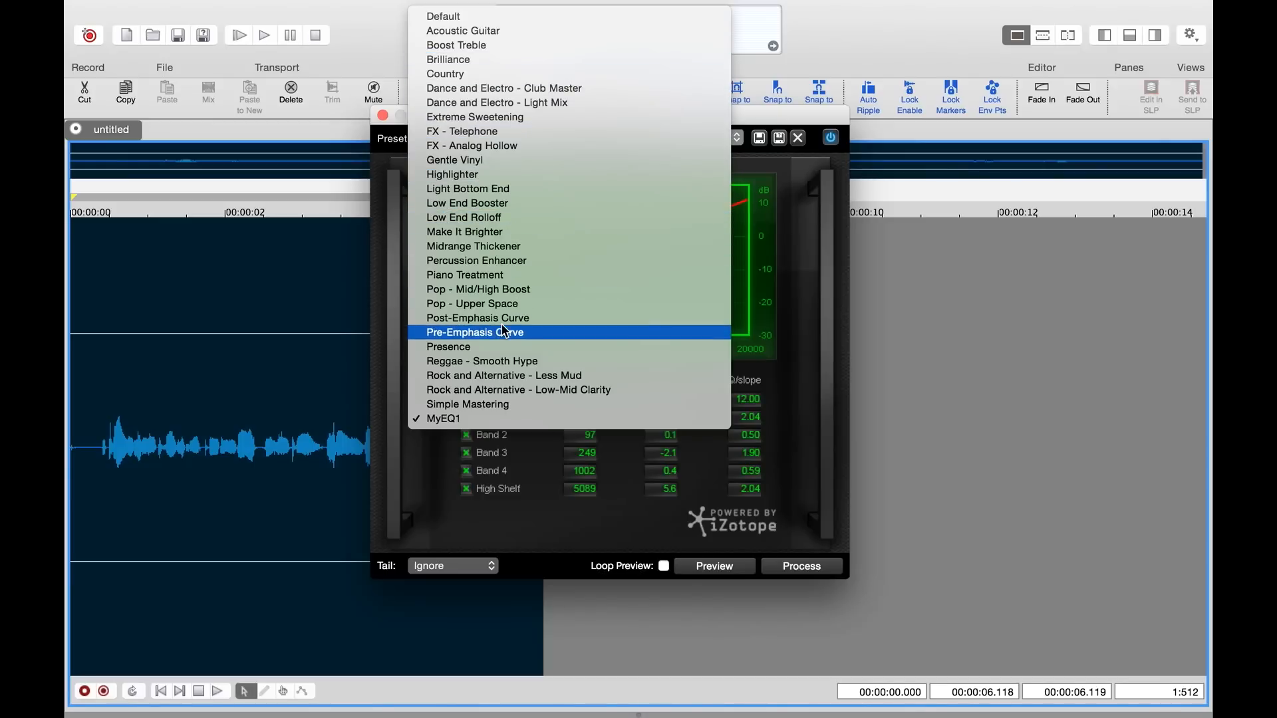
click(503, 347)
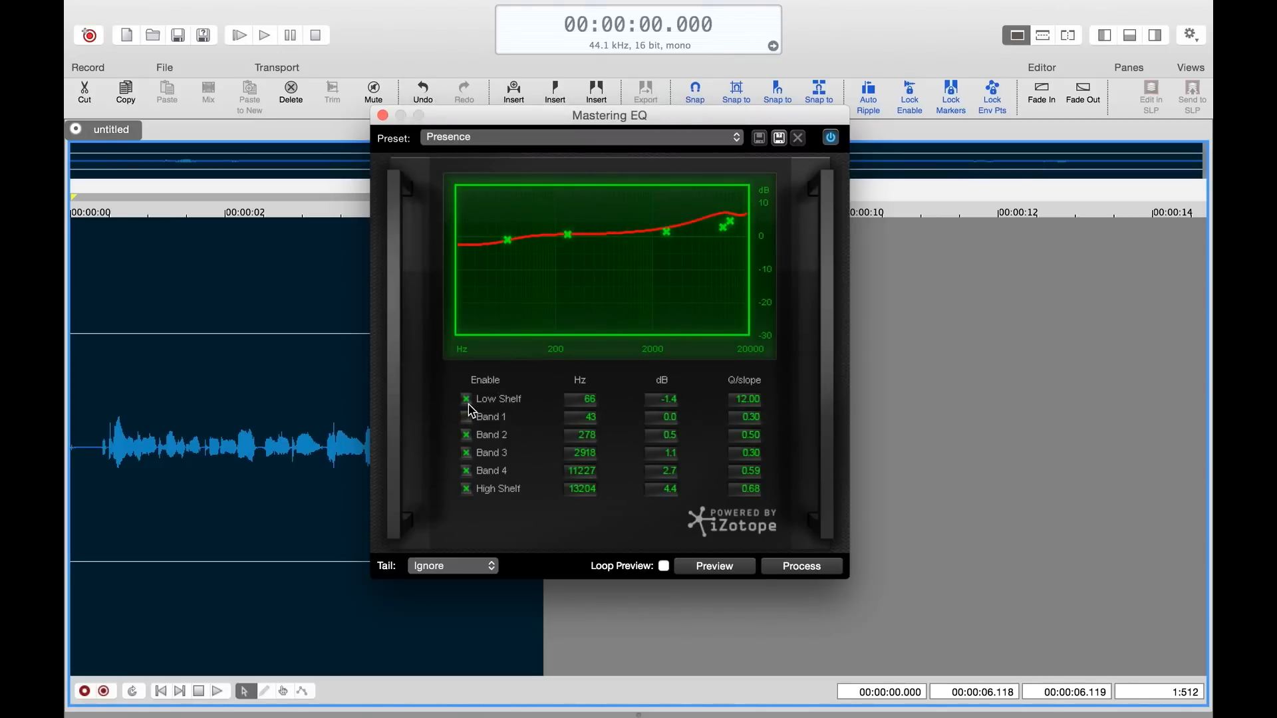
Move the EQ's Low Shelf to about 79 Hz and -15.4 dB, toggle the effect's bypass, and close it without processing
drag(509, 240, 540, 290)
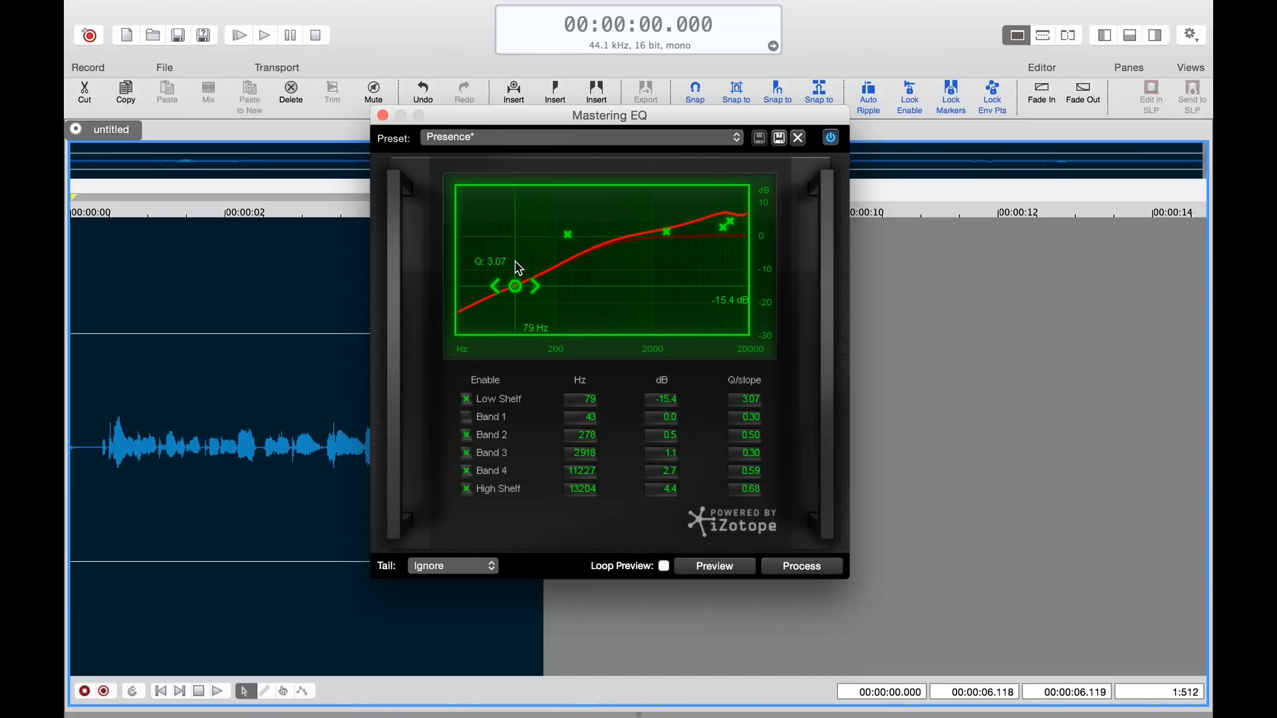
click(830, 137)
click(831, 138)
click(831, 137)
click(382, 115)
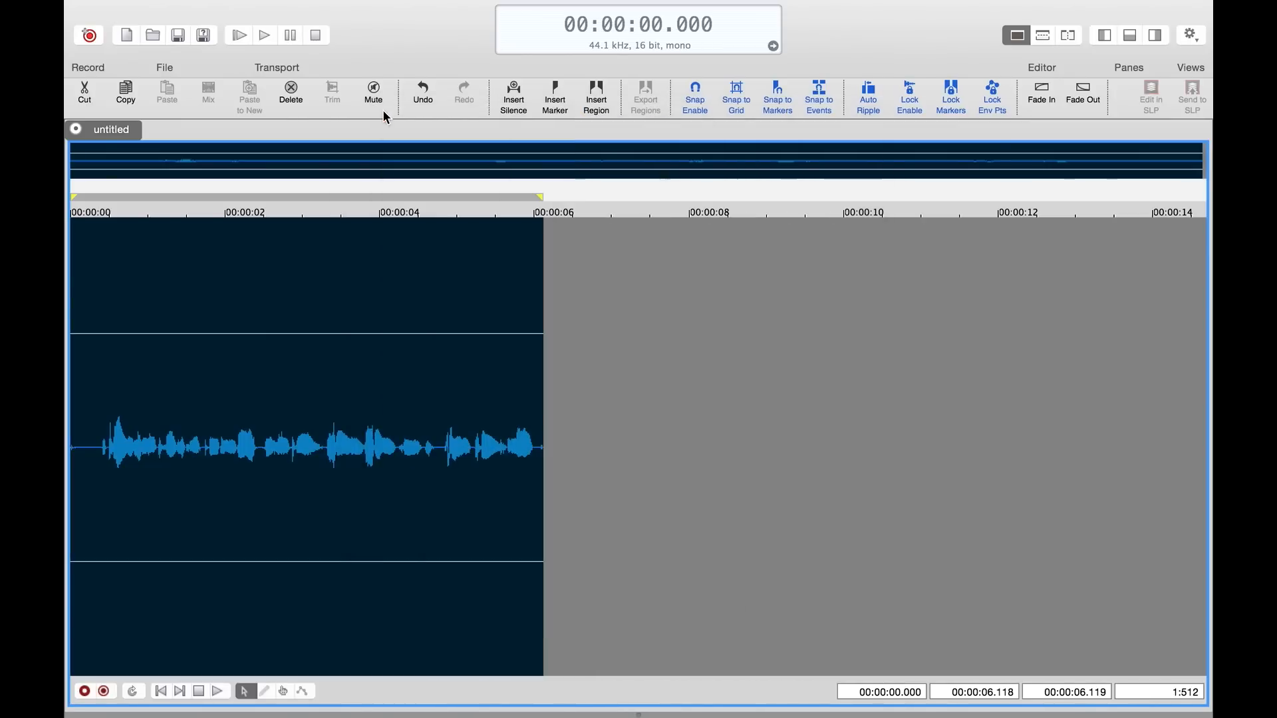
Load the Warm Compression preset in the Multiband Compressor and close the effect without processing
click(440, 8)
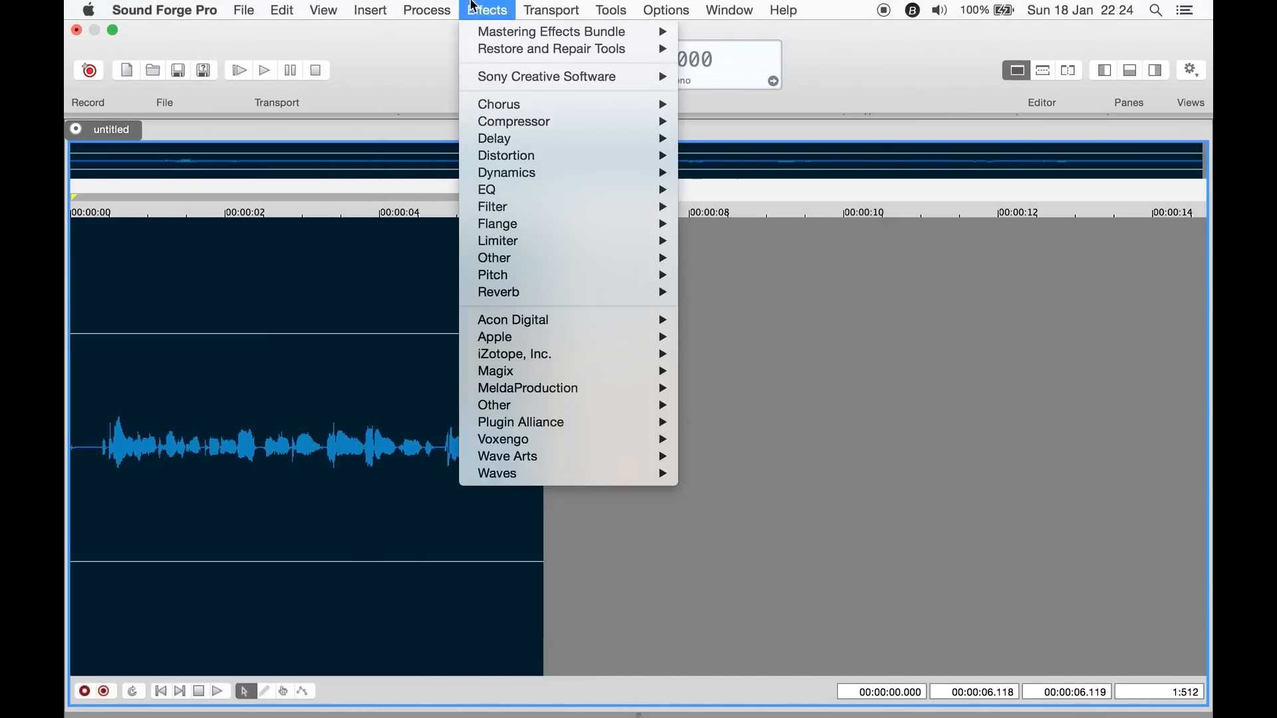
mouse_move(573, 32)
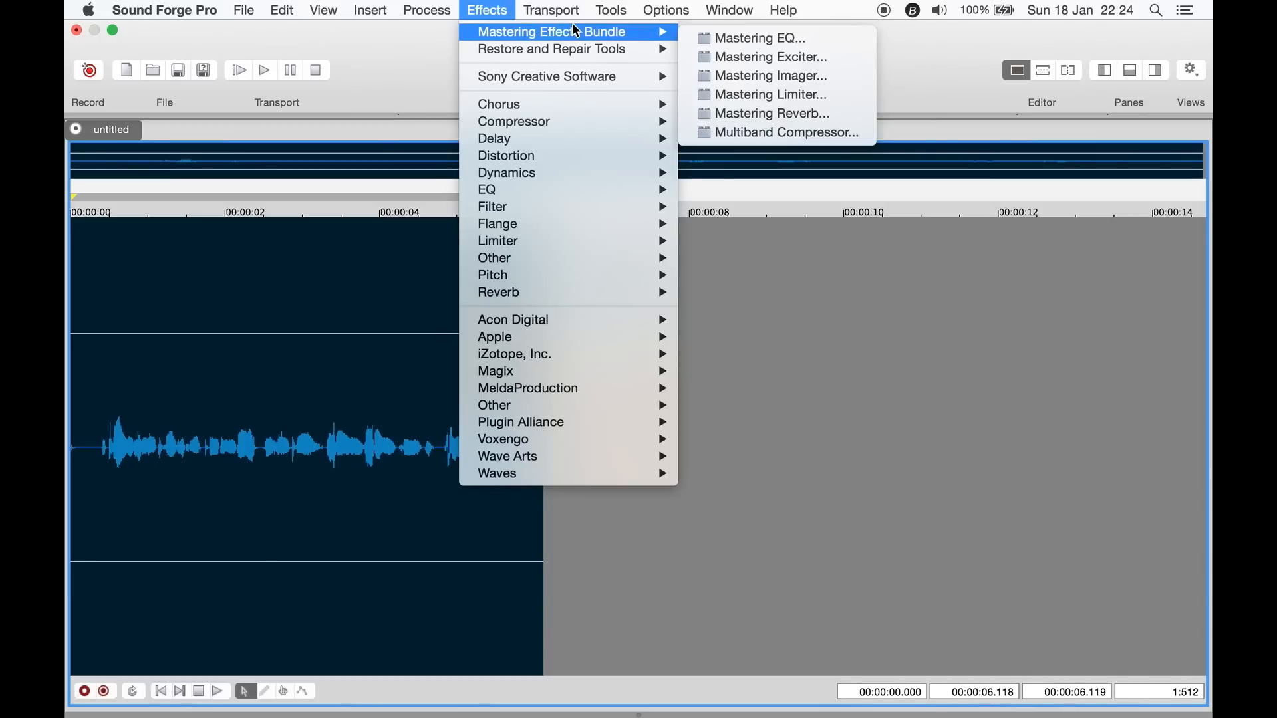
click(791, 133)
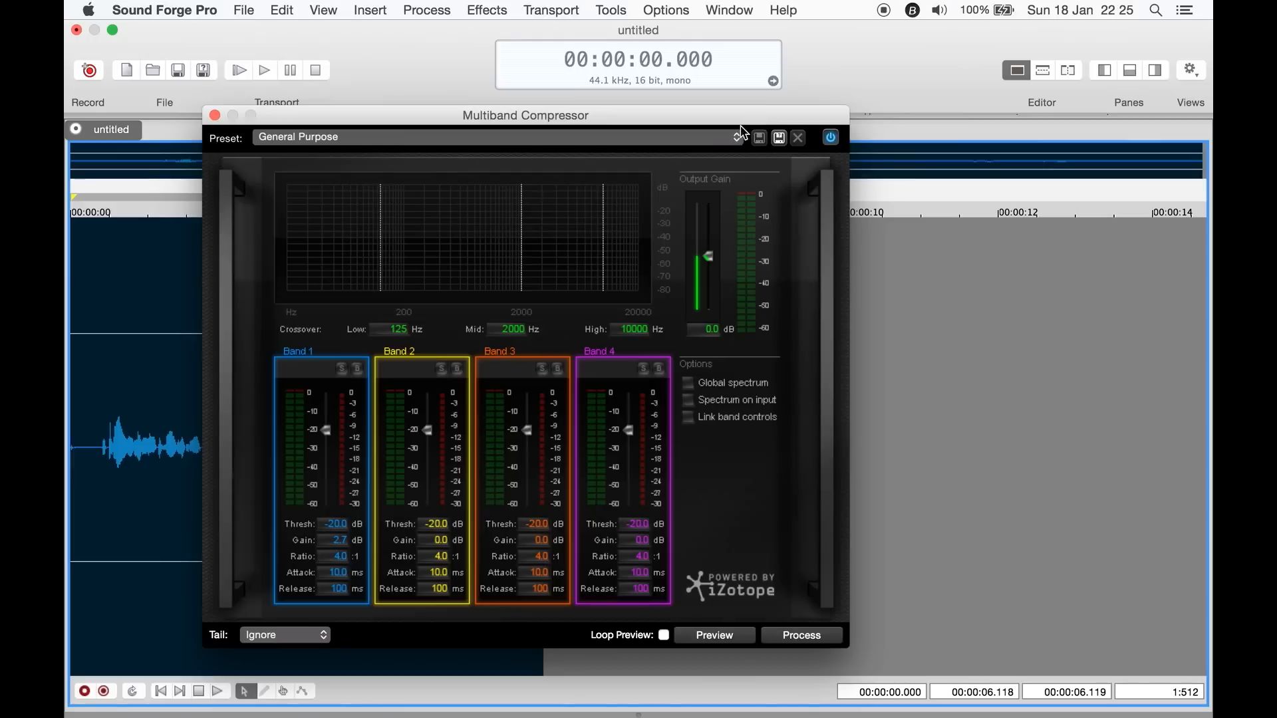
click(678, 137)
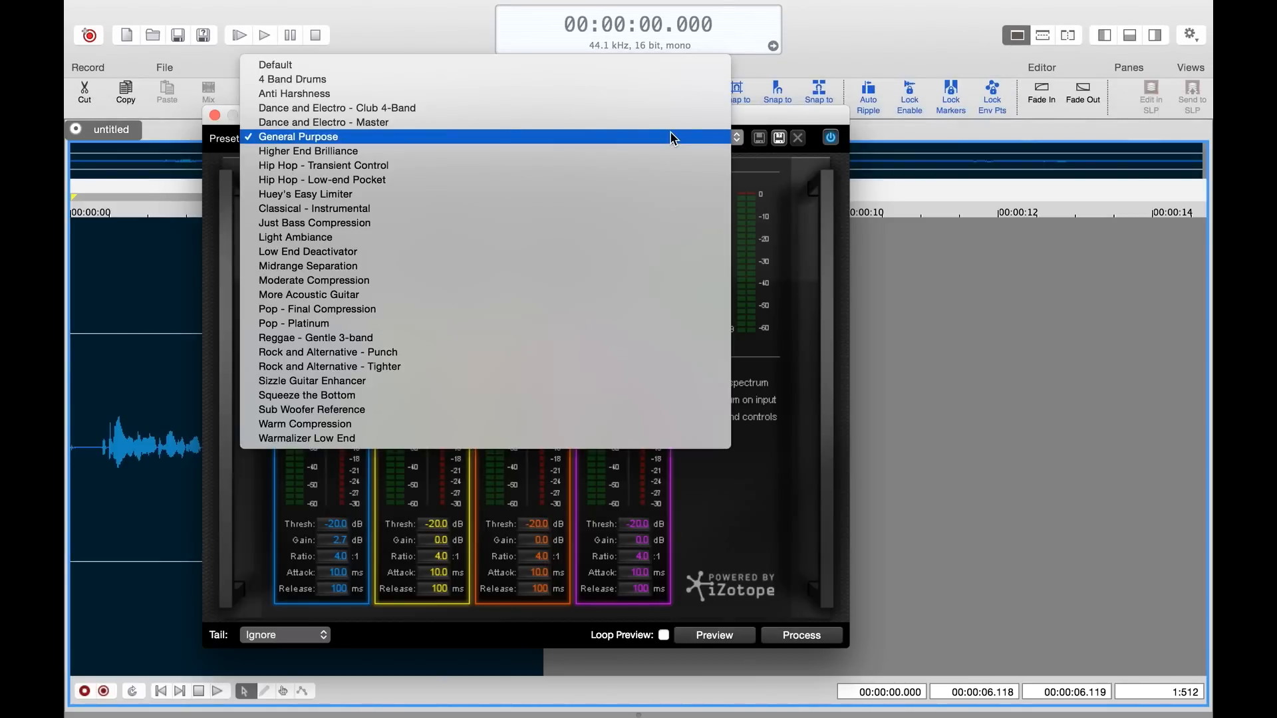
click(465, 423)
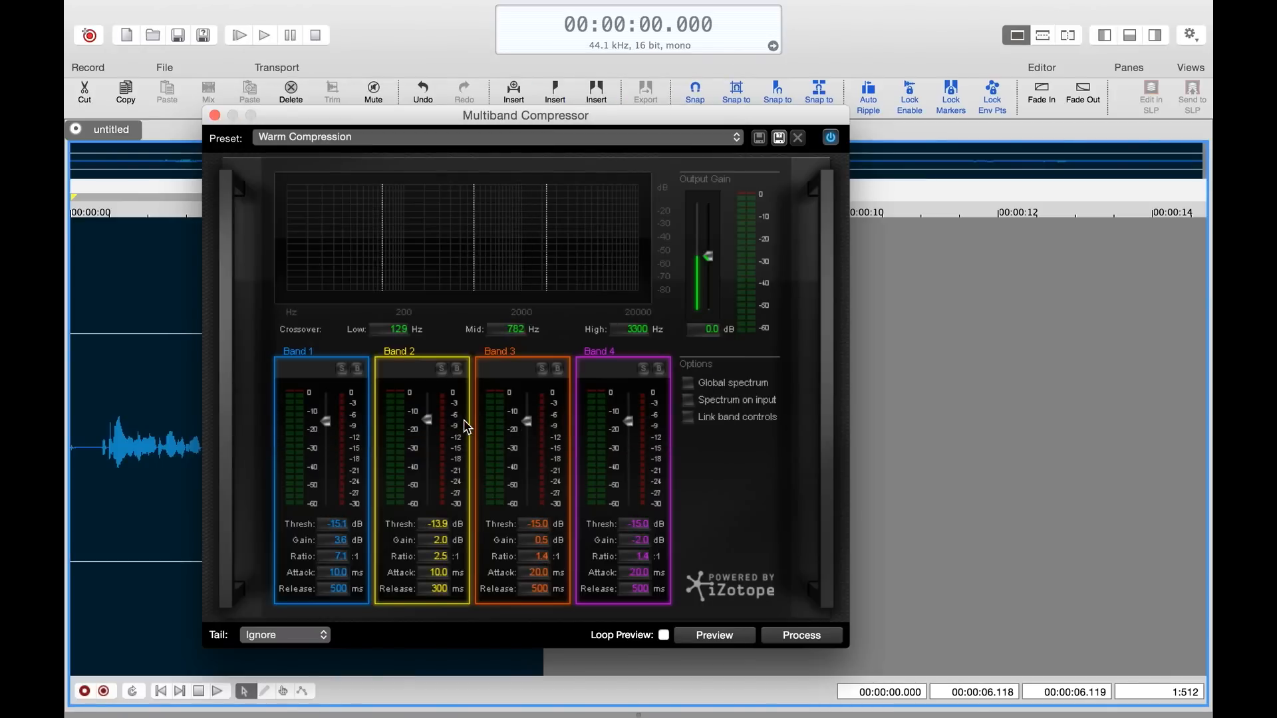
click(214, 115)
Examine the Denoiser's presets and its Manual and Intelligent Learning modes, closing it without processing
click(367, 10)
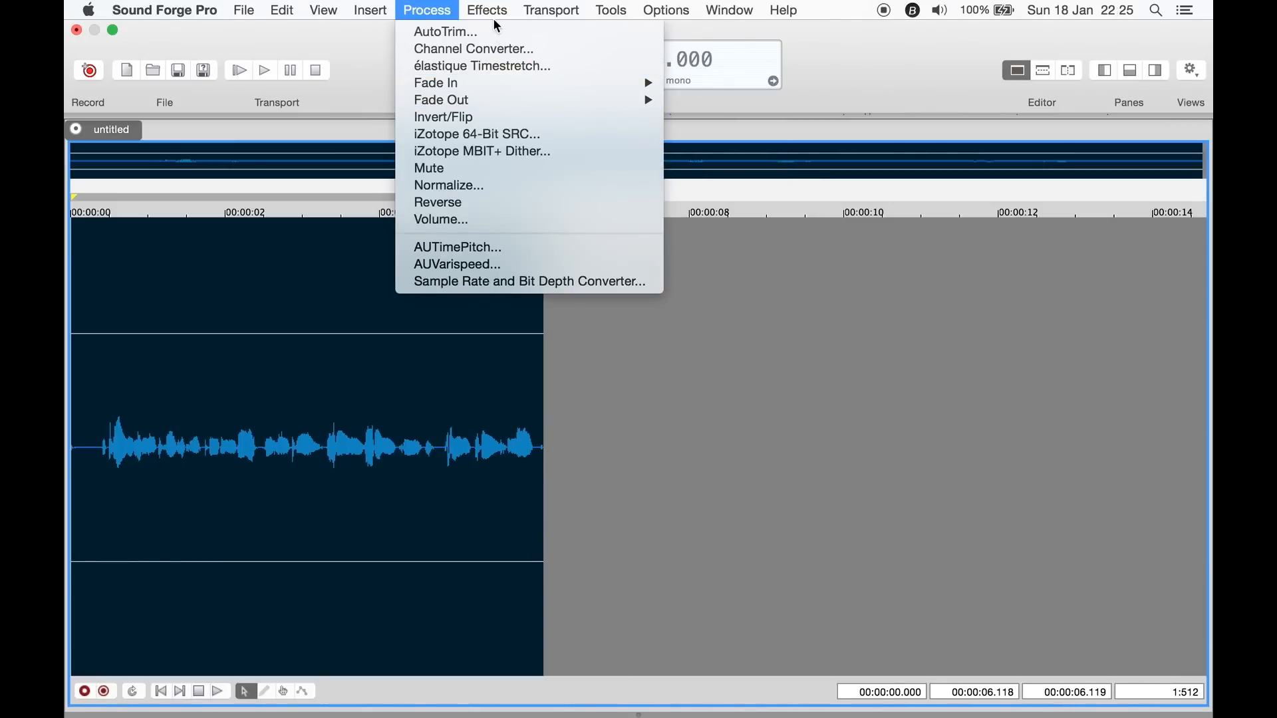
mouse_move(493, 10)
mouse_move(628, 49)
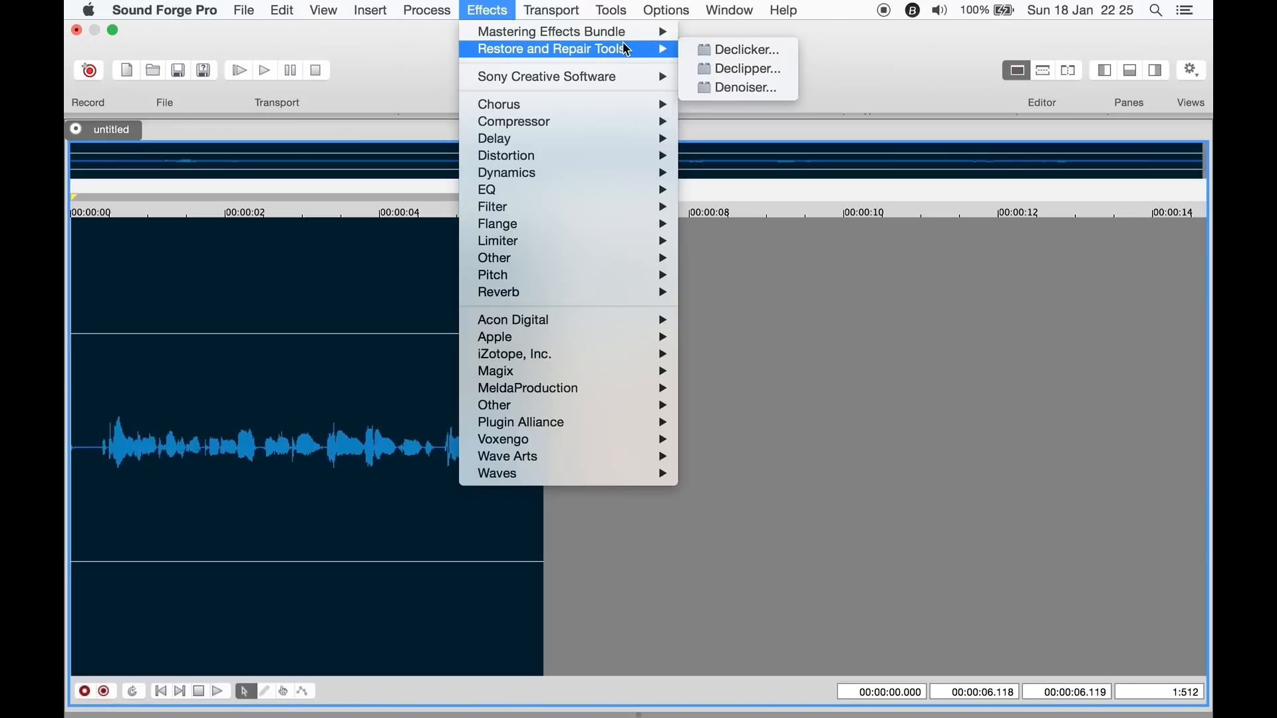
click(777, 94)
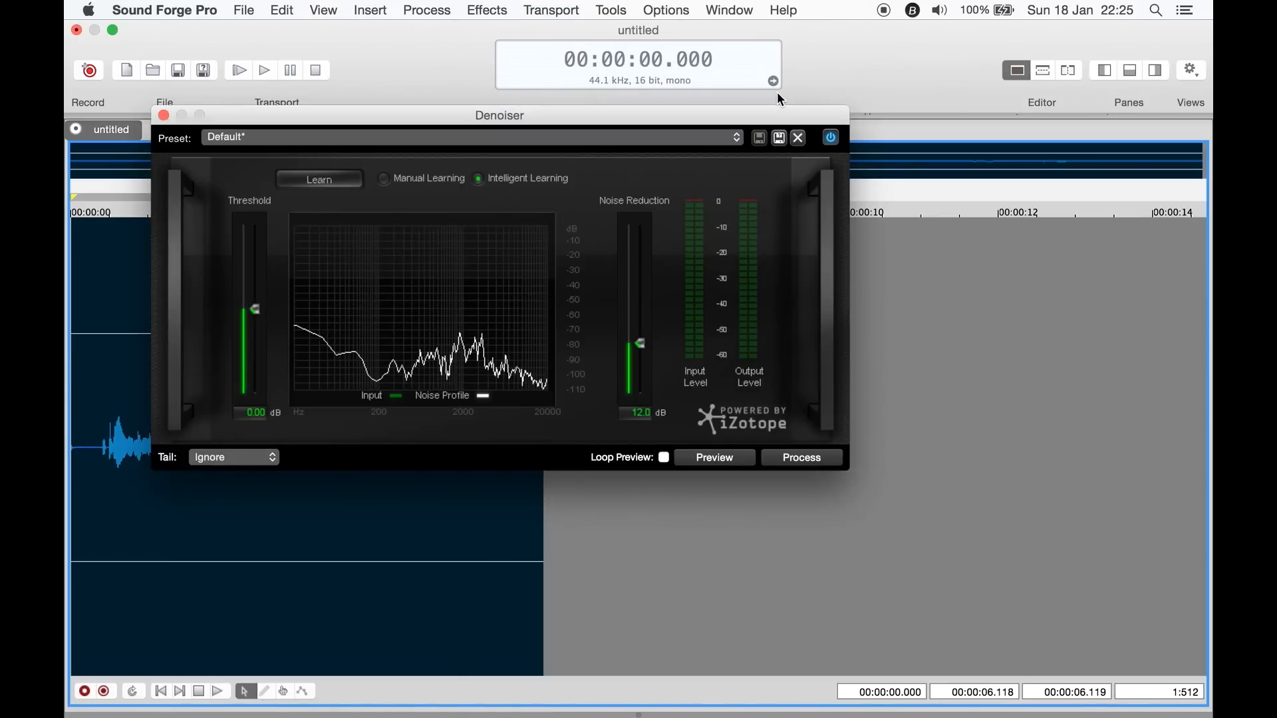
click(701, 136)
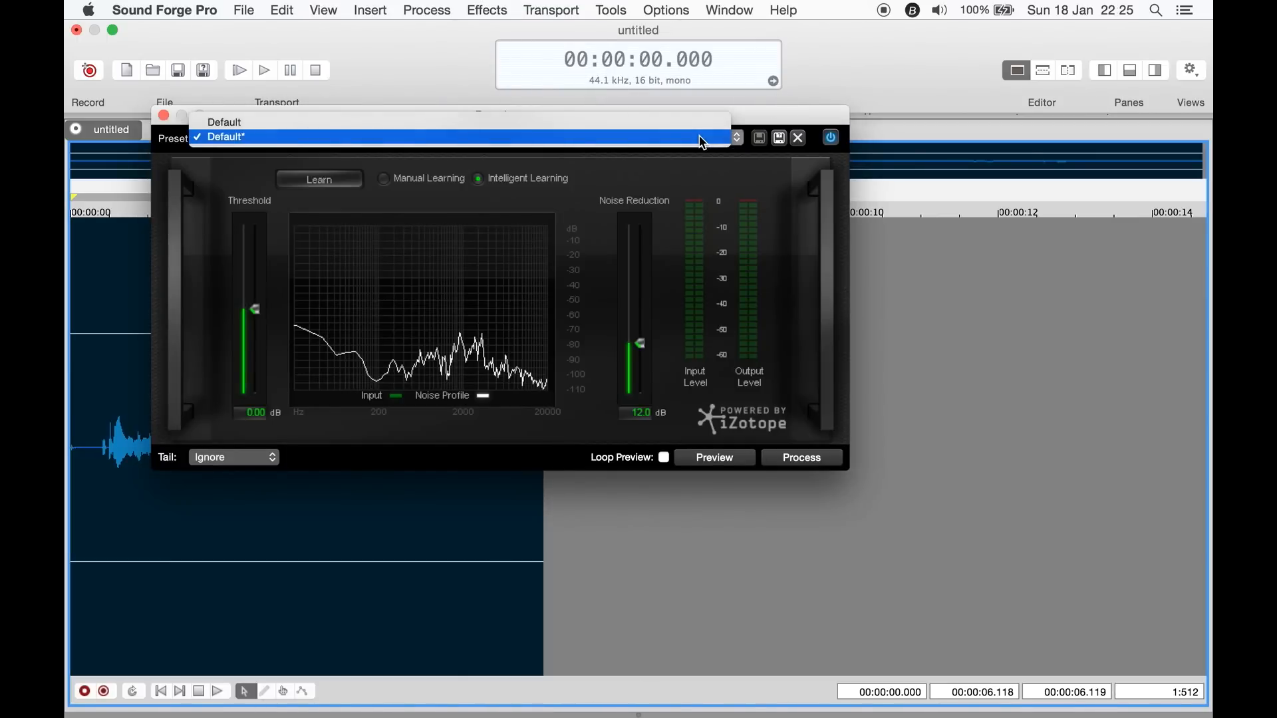
click(652, 178)
click(428, 177)
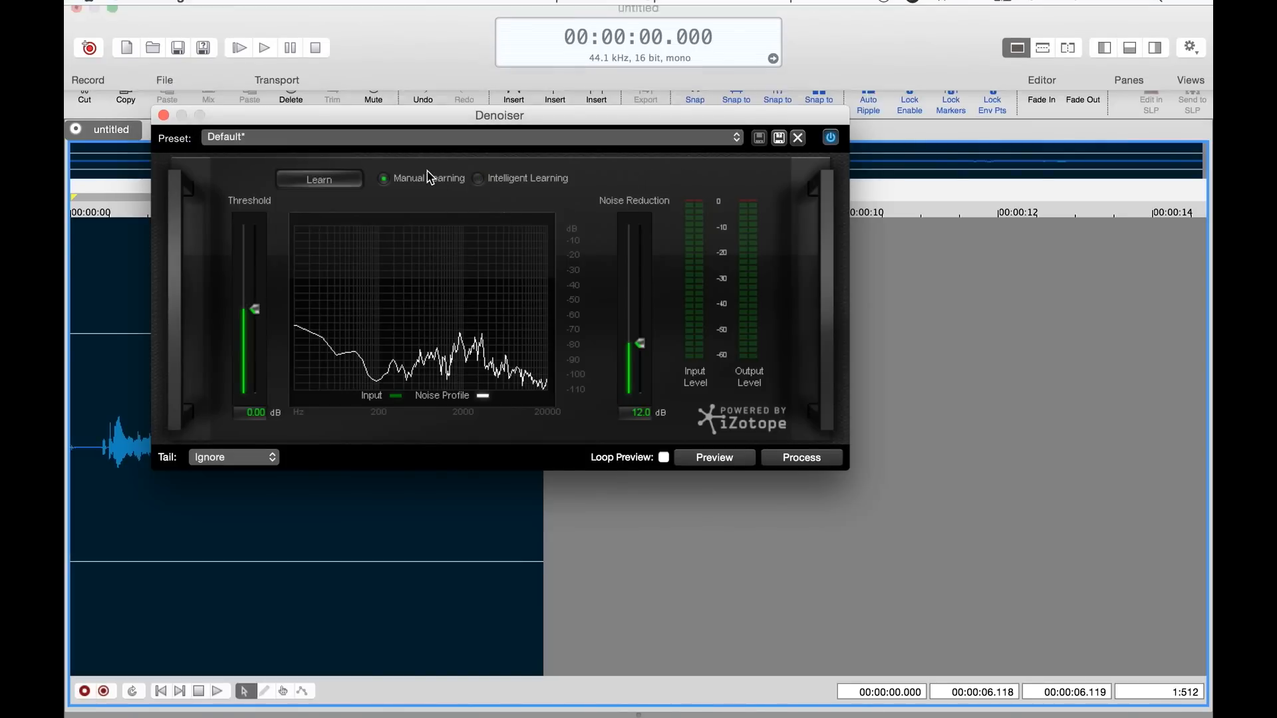
click(489, 177)
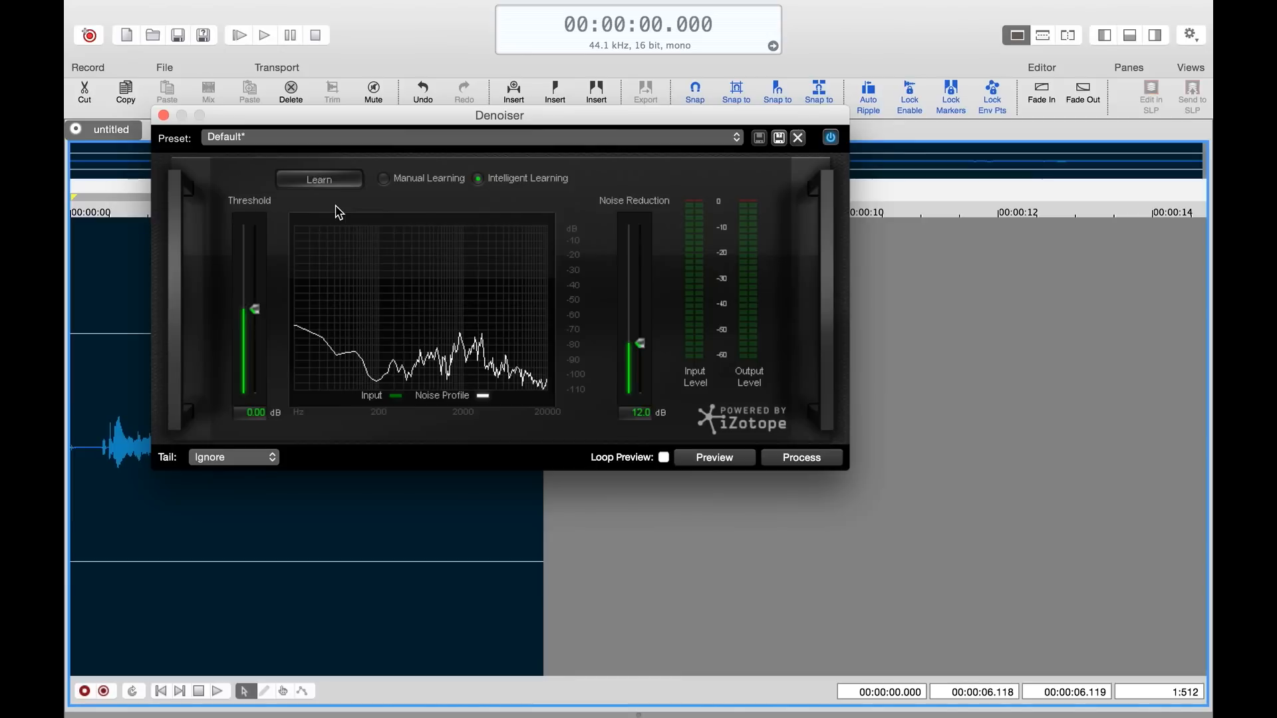
drag(327, 116, 605, 158)
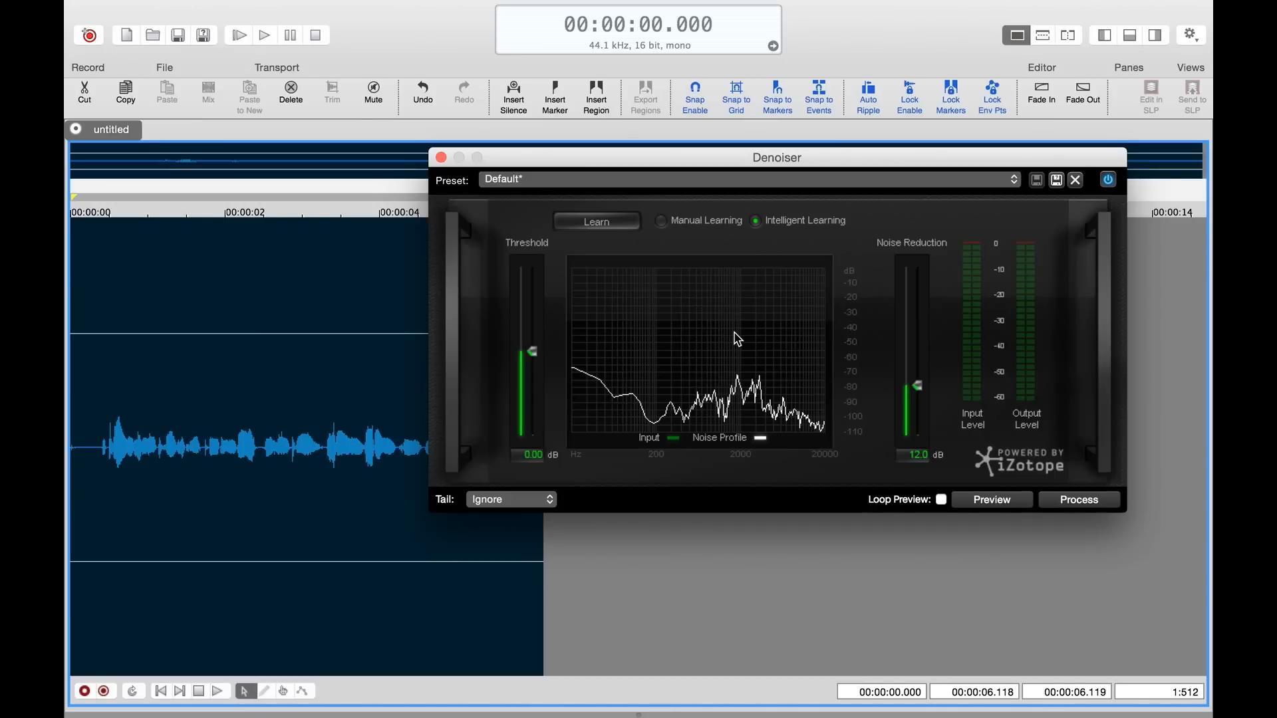
click(441, 158)
Open the Sony Wave Hammer effect, examine its presets while keeping Voice selected, and close it without processing
click(433, 10)
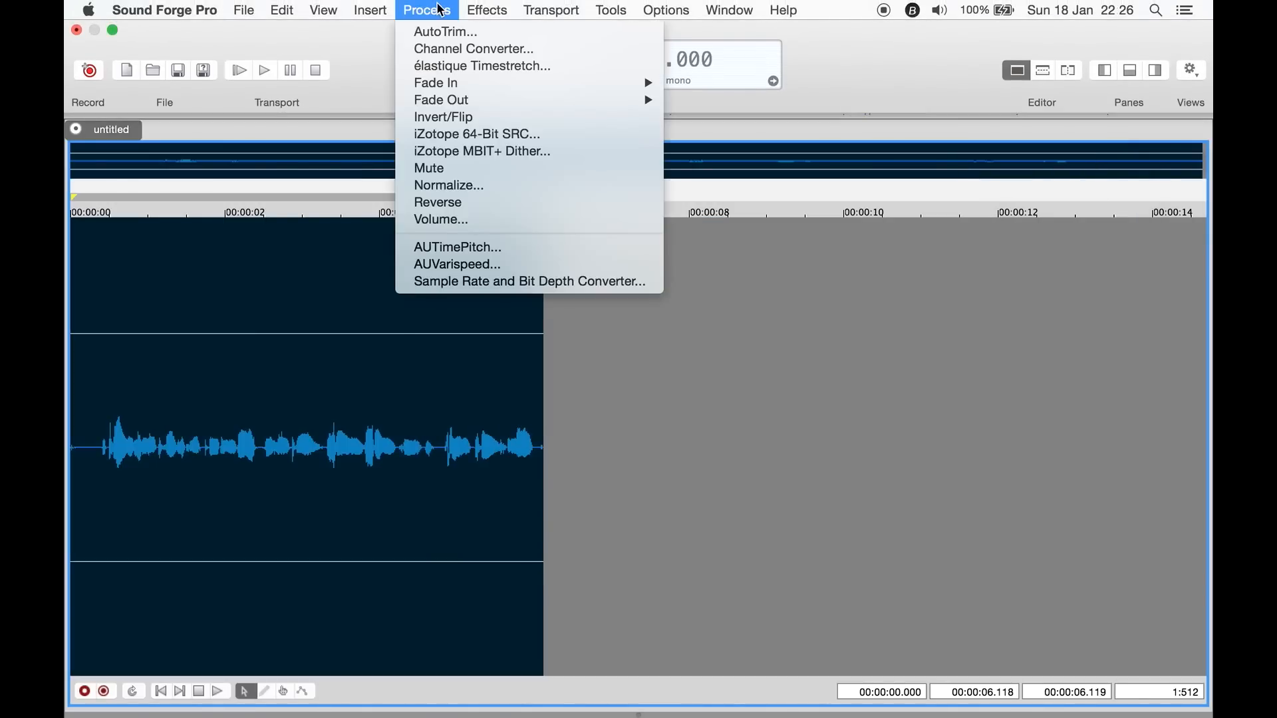
mouse_move(487, 10)
mouse_move(535, 52)
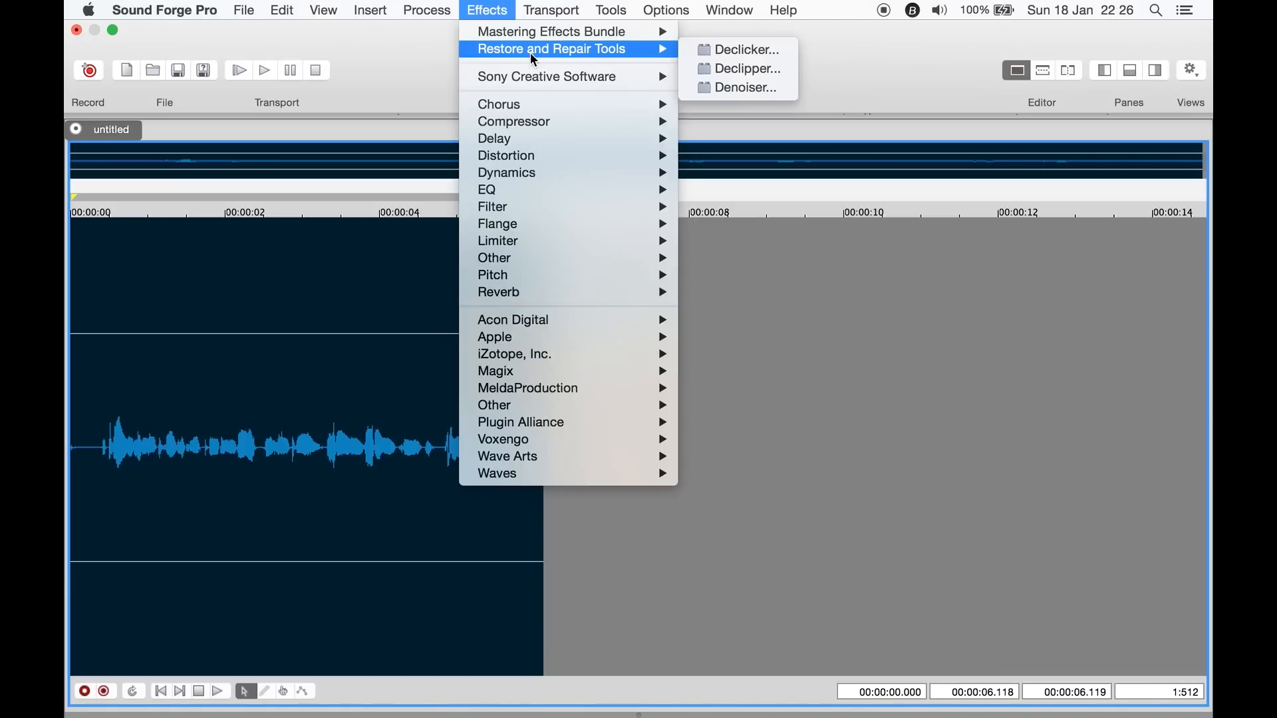
mouse_move(546, 74)
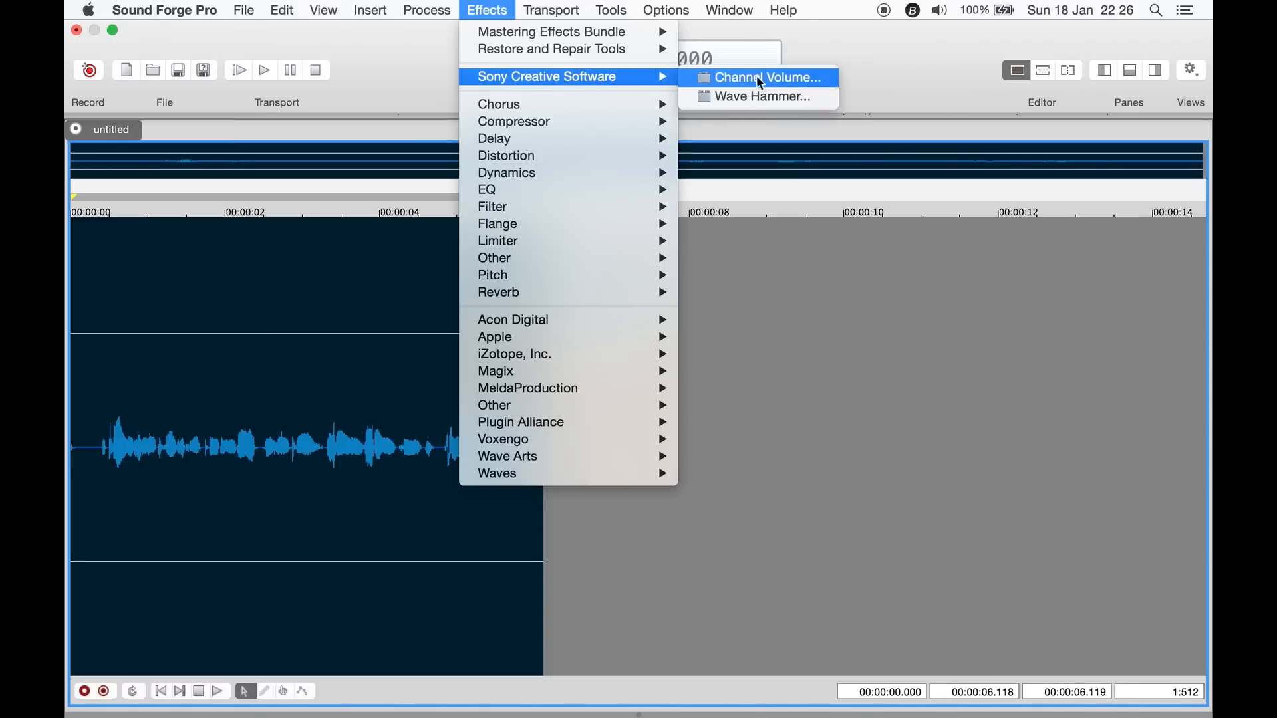
click(763, 94)
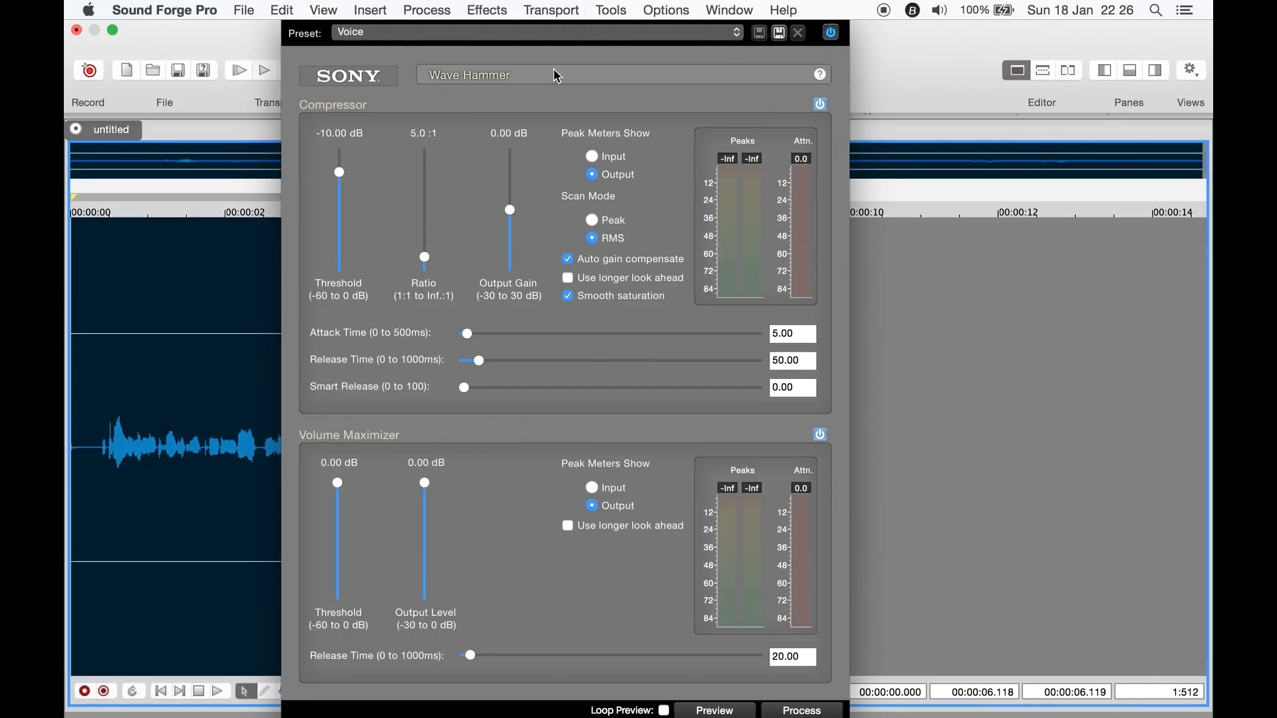
click(514, 31)
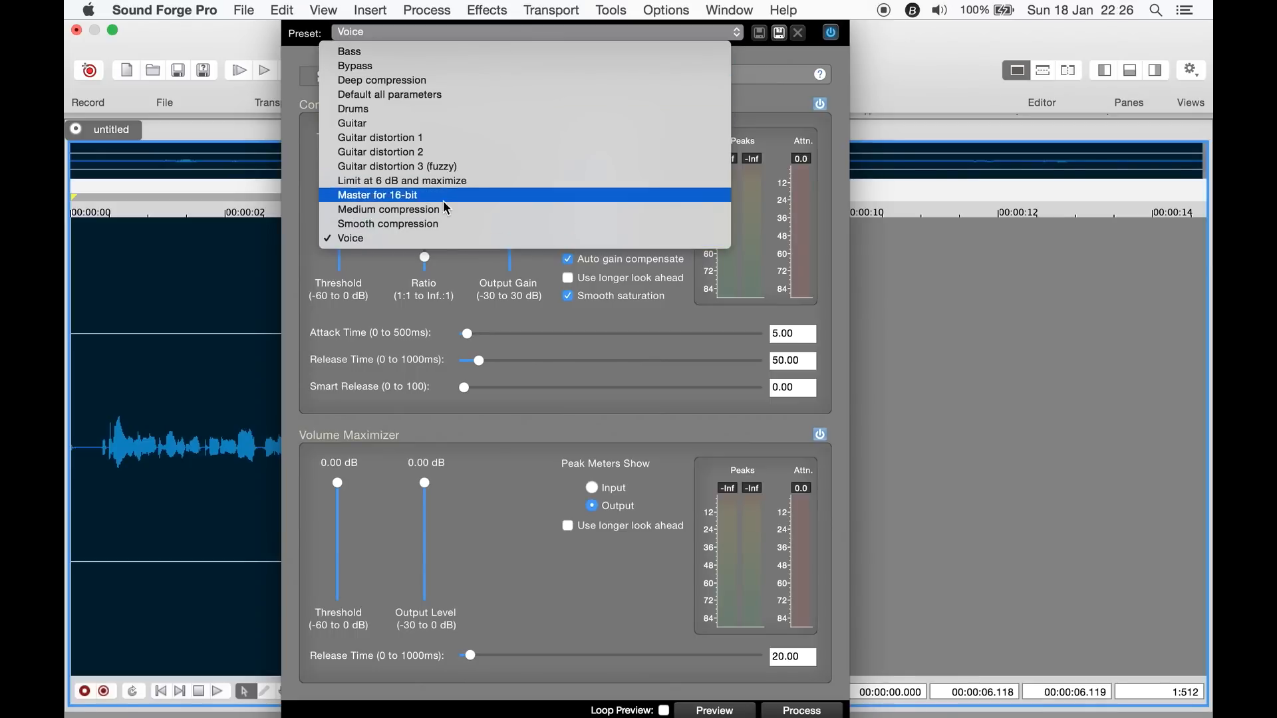
click(390, 243)
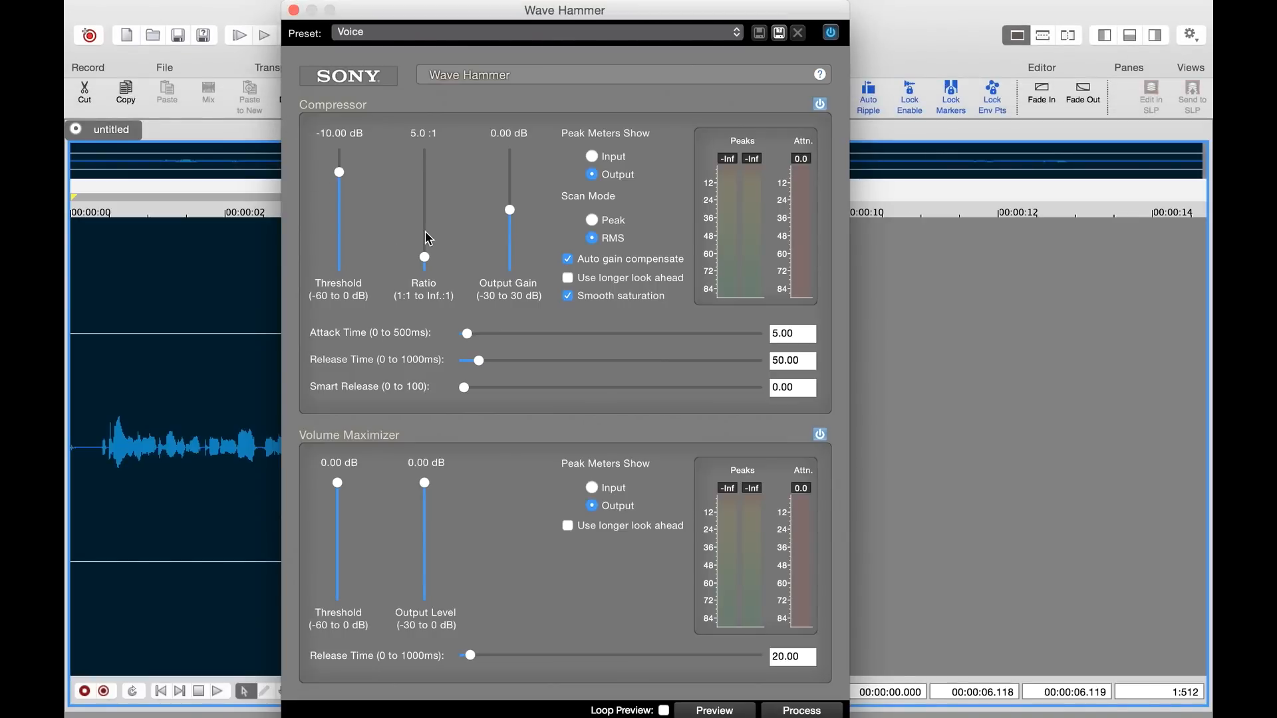
click(293, 10)
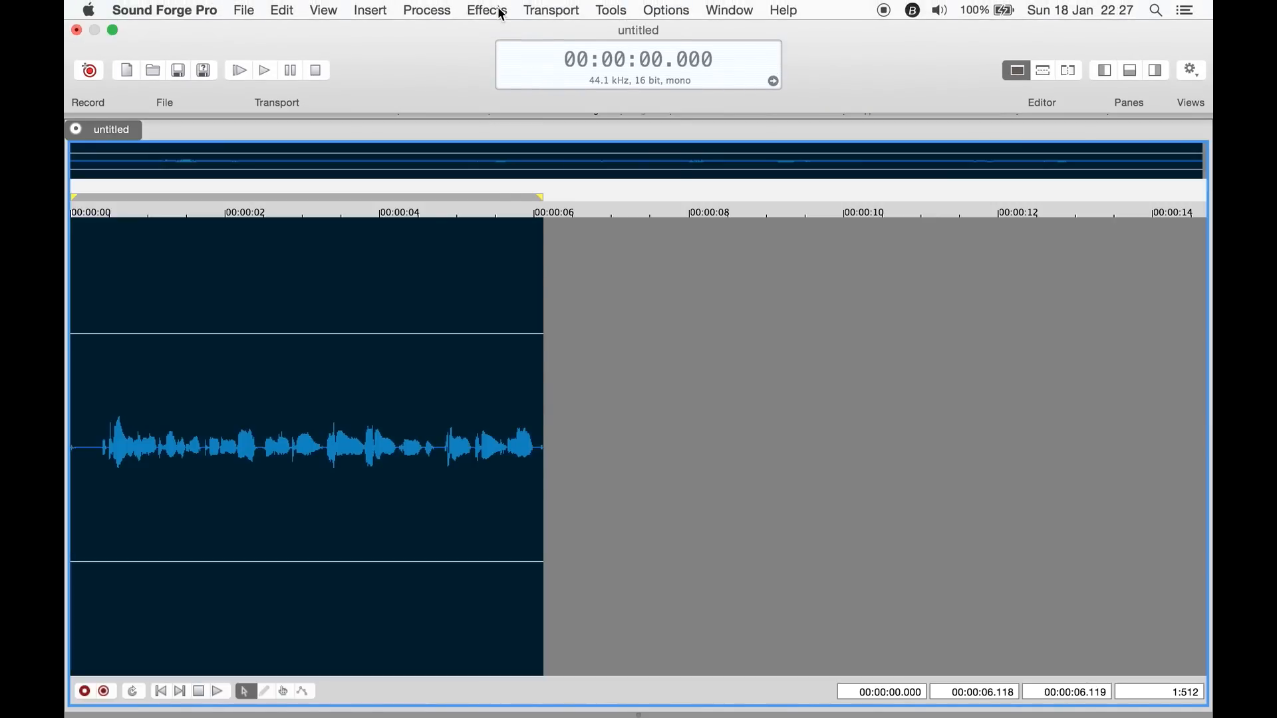
Browse the effect categories and open iZotope's Nectar Elements
click(502, 14)
mouse_move(572, 104)
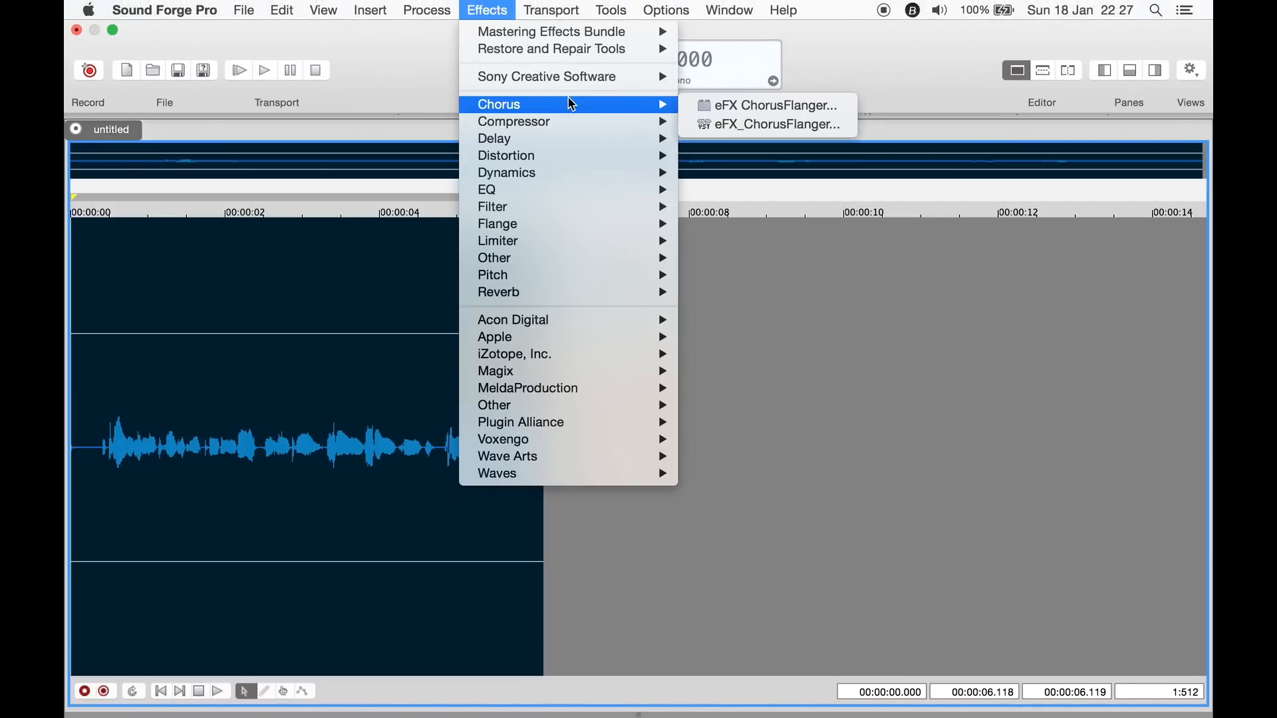
mouse_move(584, 125)
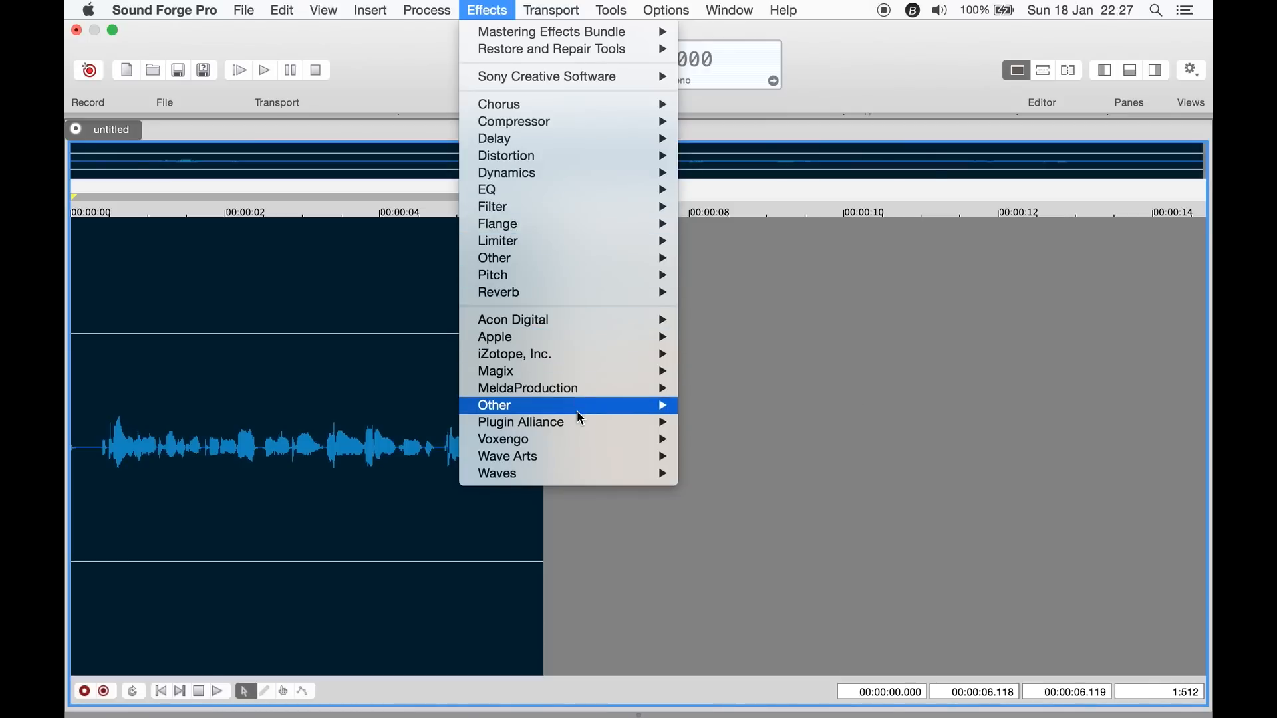
mouse_move(616, 353)
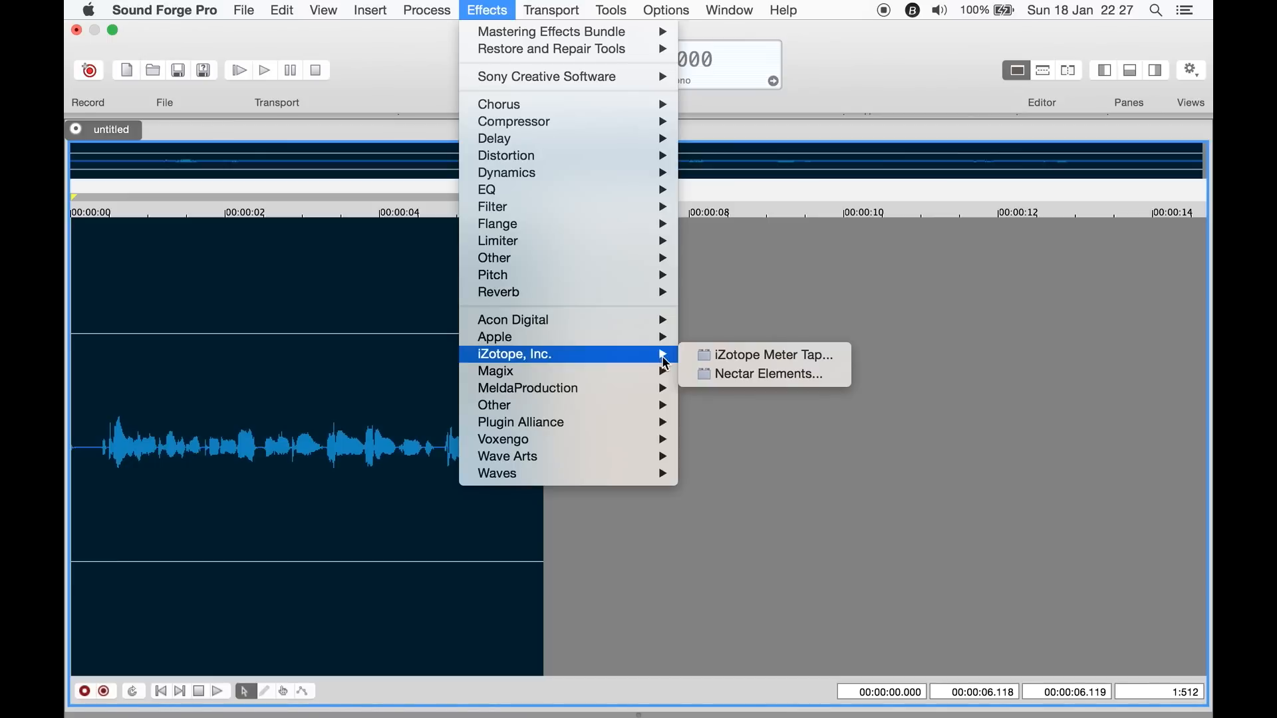
click(777, 376)
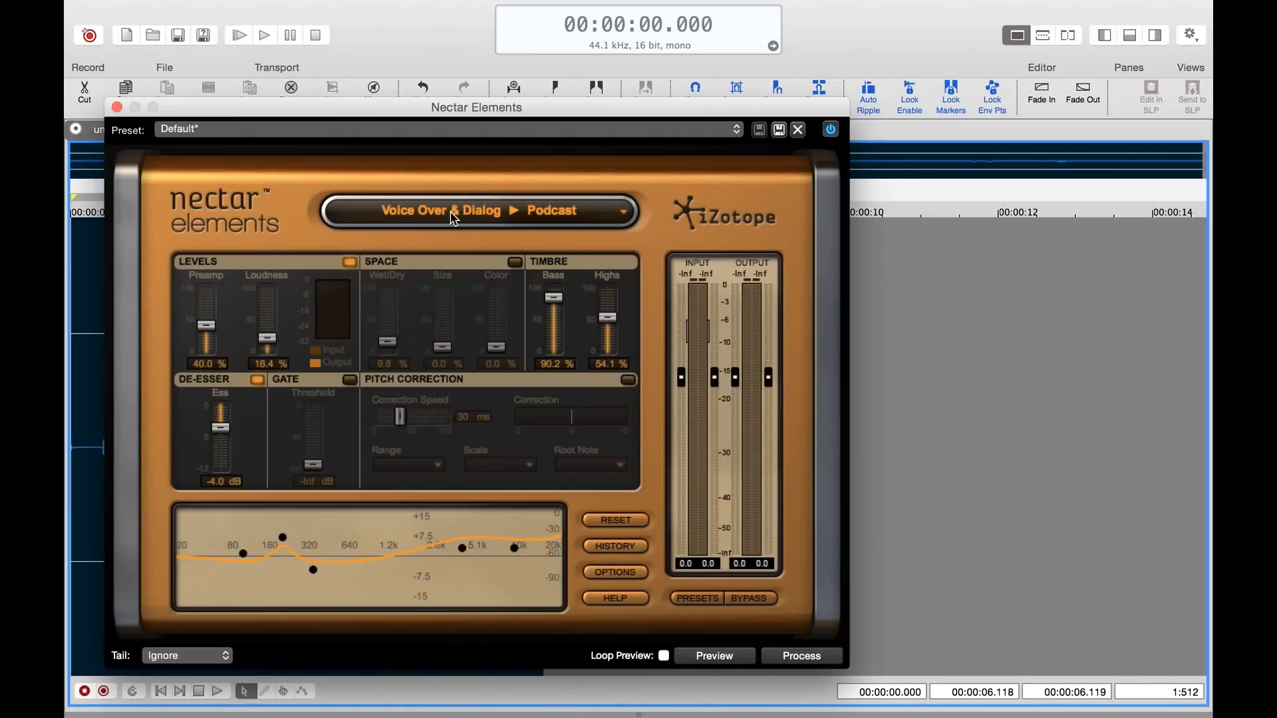
Browse the Pop and Rock genres in Nectar Elements and apply the Nectar Rock style
click(451, 217)
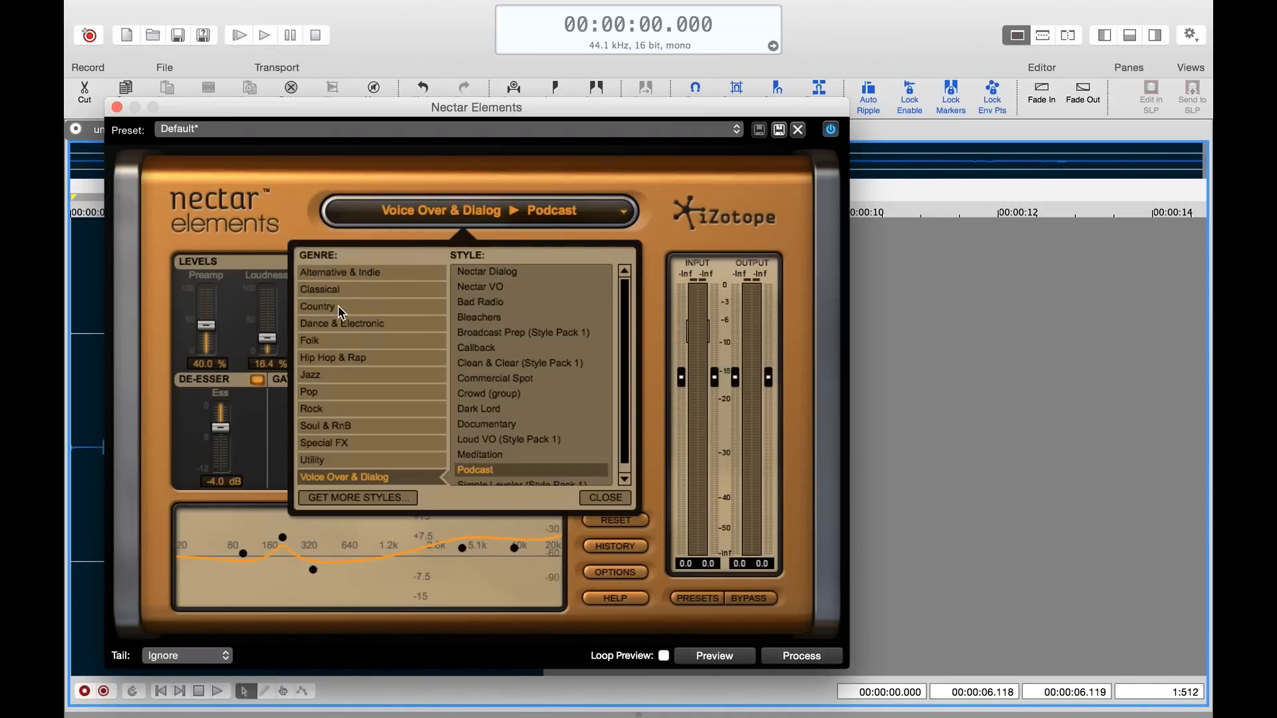
click(322, 389)
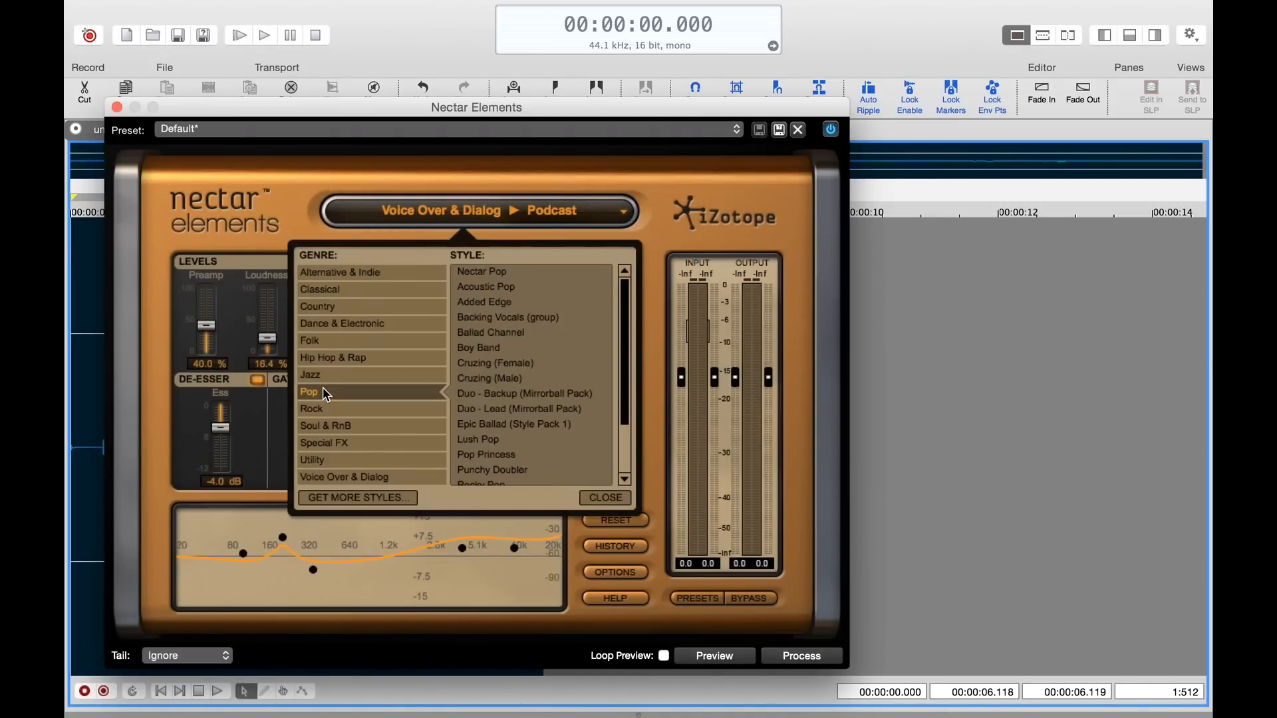
click(329, 406)
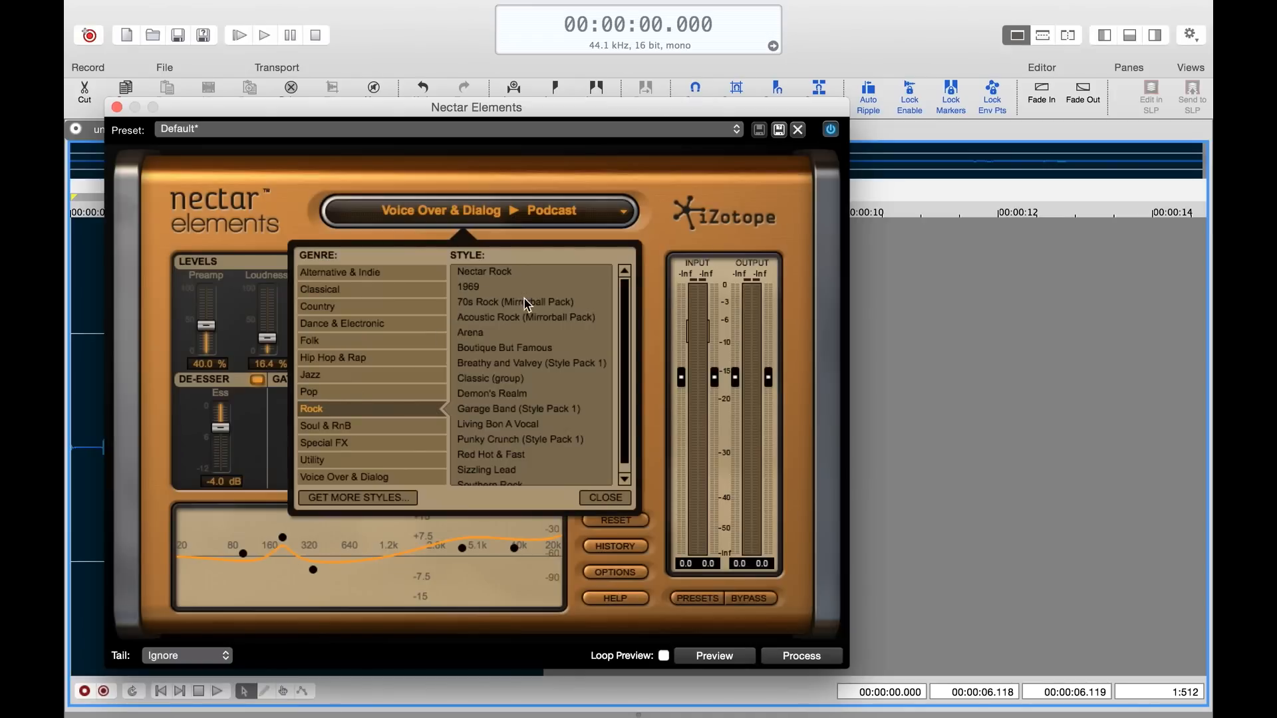
click(482, 272)
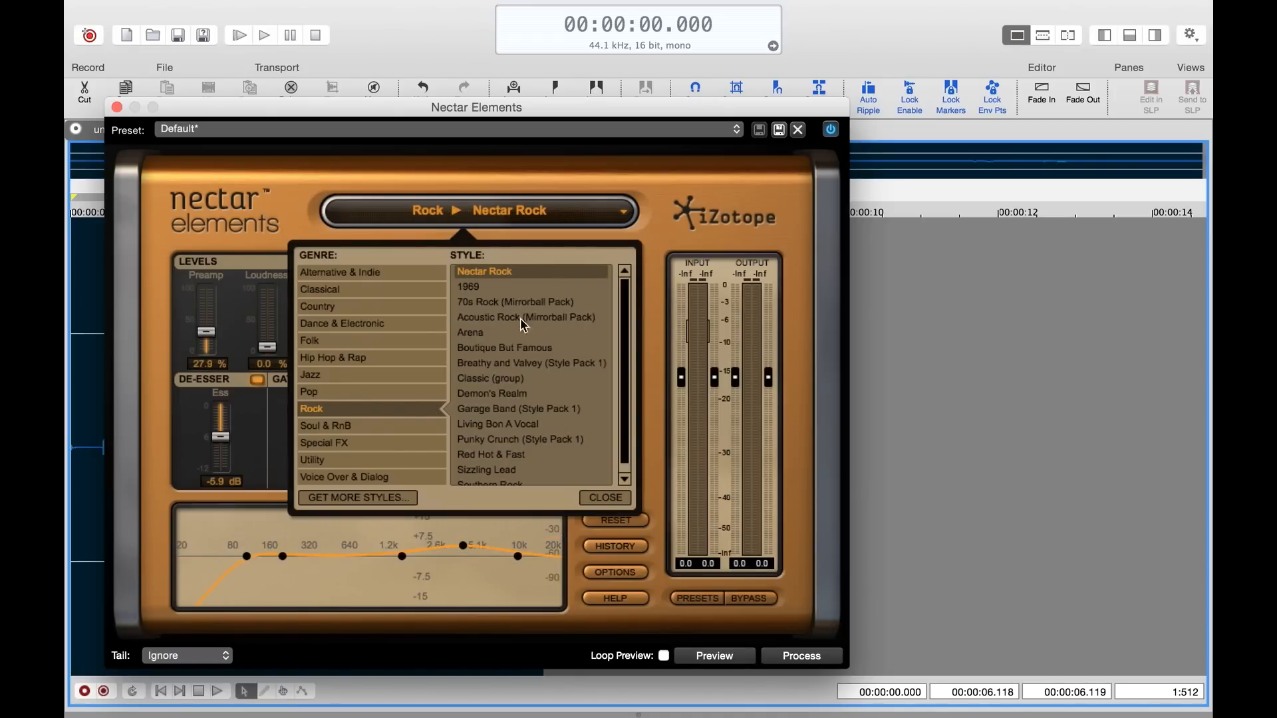
click(601, 499)
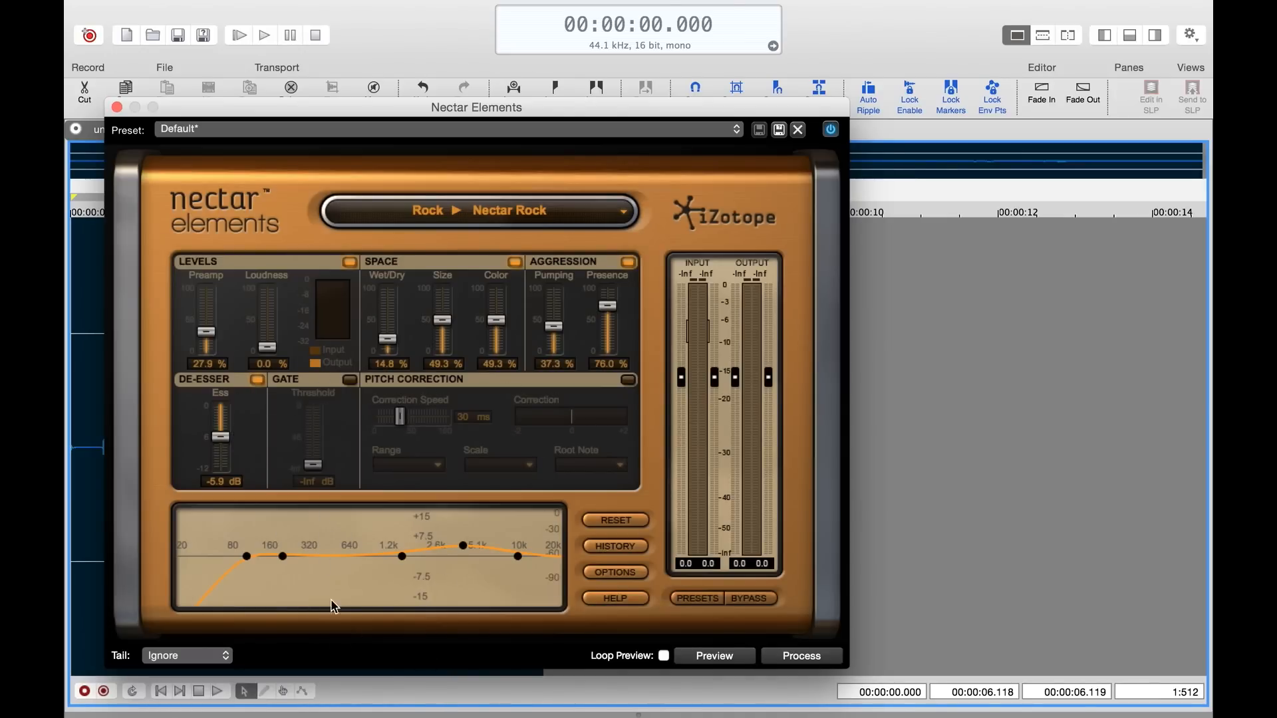
Apply the Podcast style from the Voice Over & Dialog genre and close Nectar Elements without processing
click(487, 218)
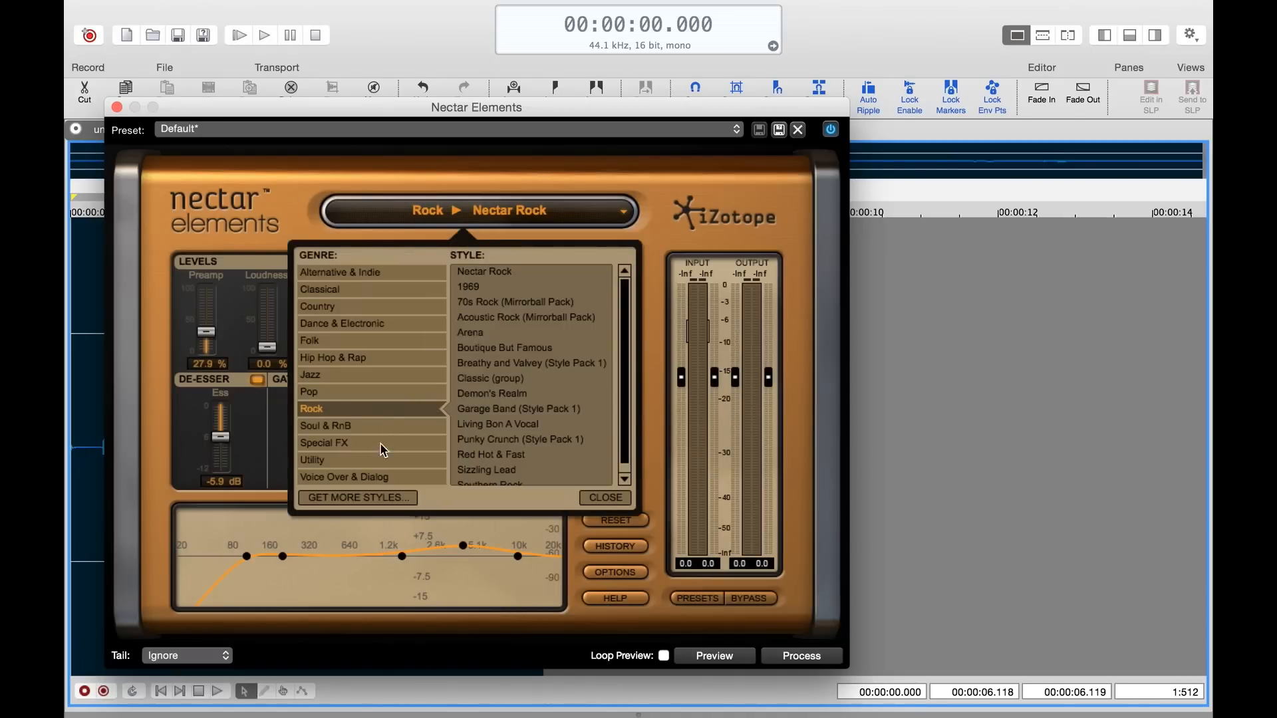
click(324, 478)
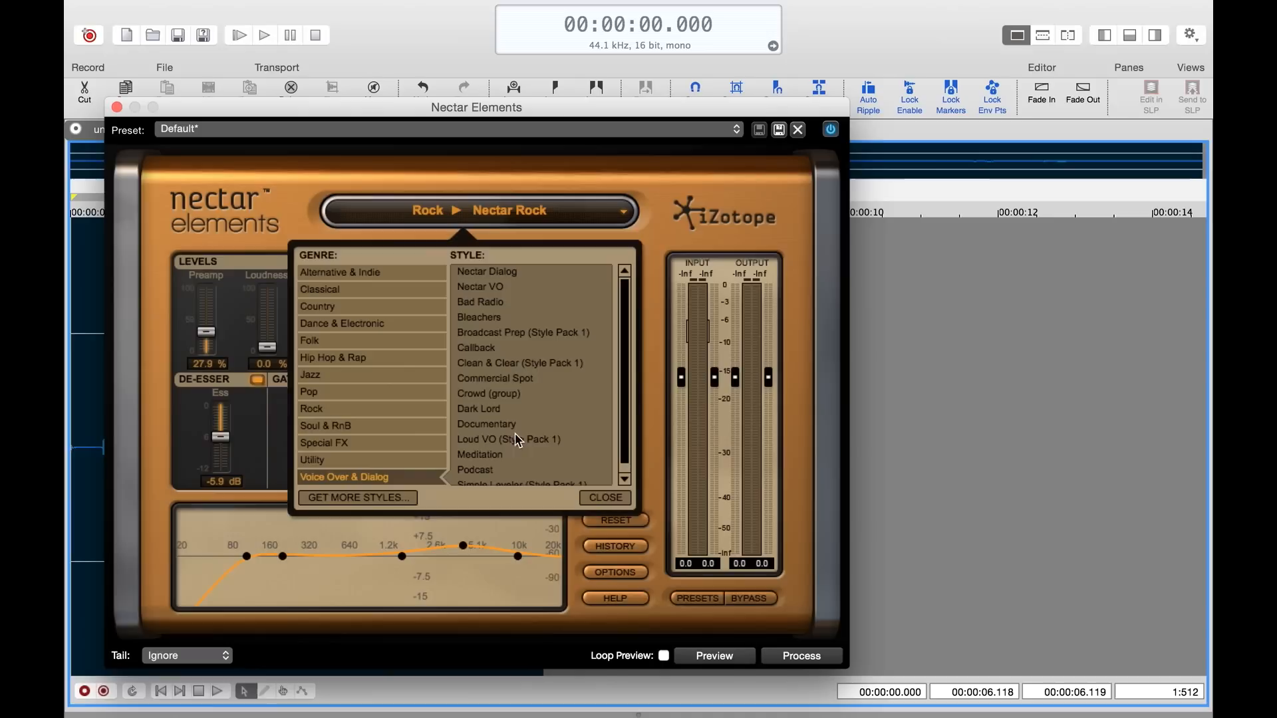
scroll(516, 430, down, 1)
scroll(516, 431, down, 1)
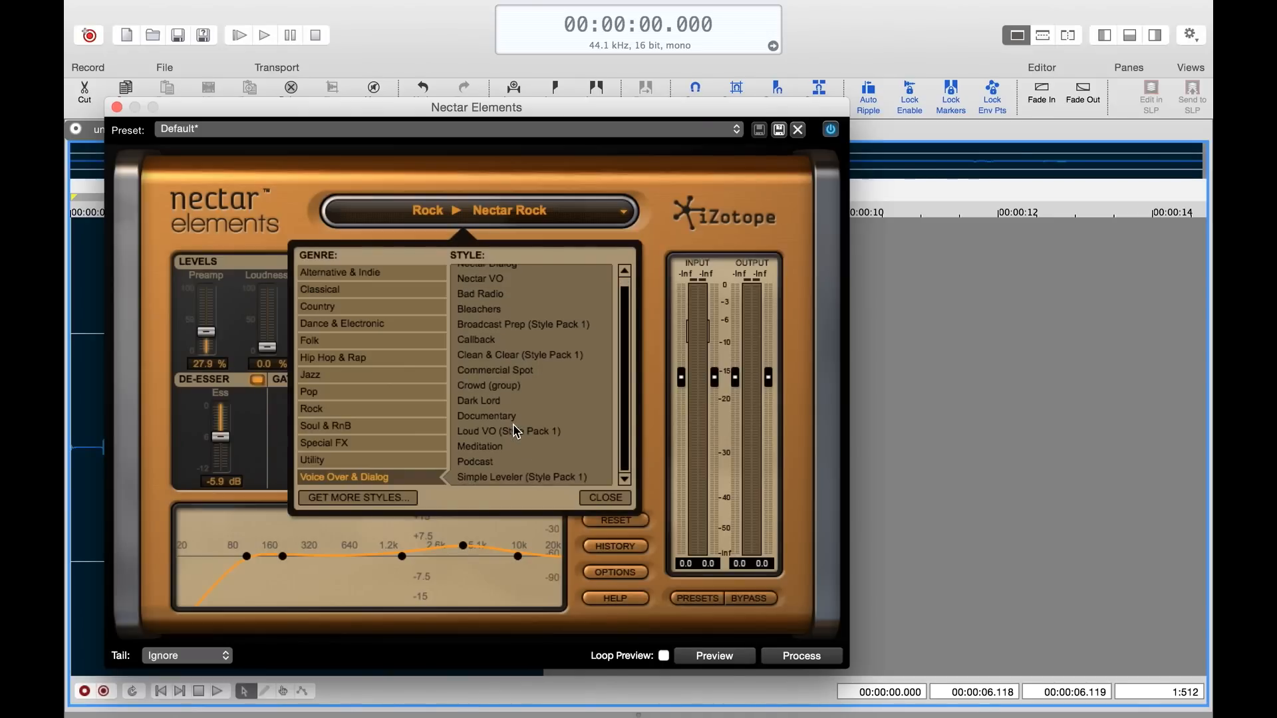
click(484, 460)
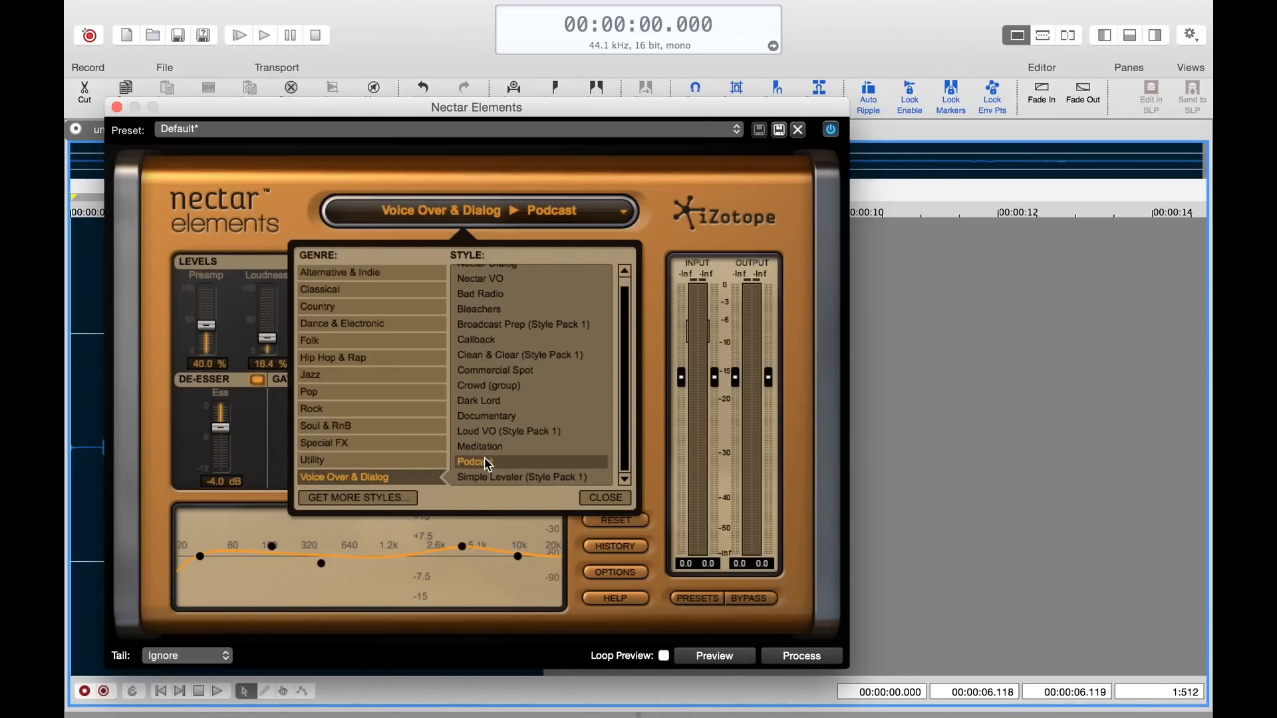
click(595, 499)
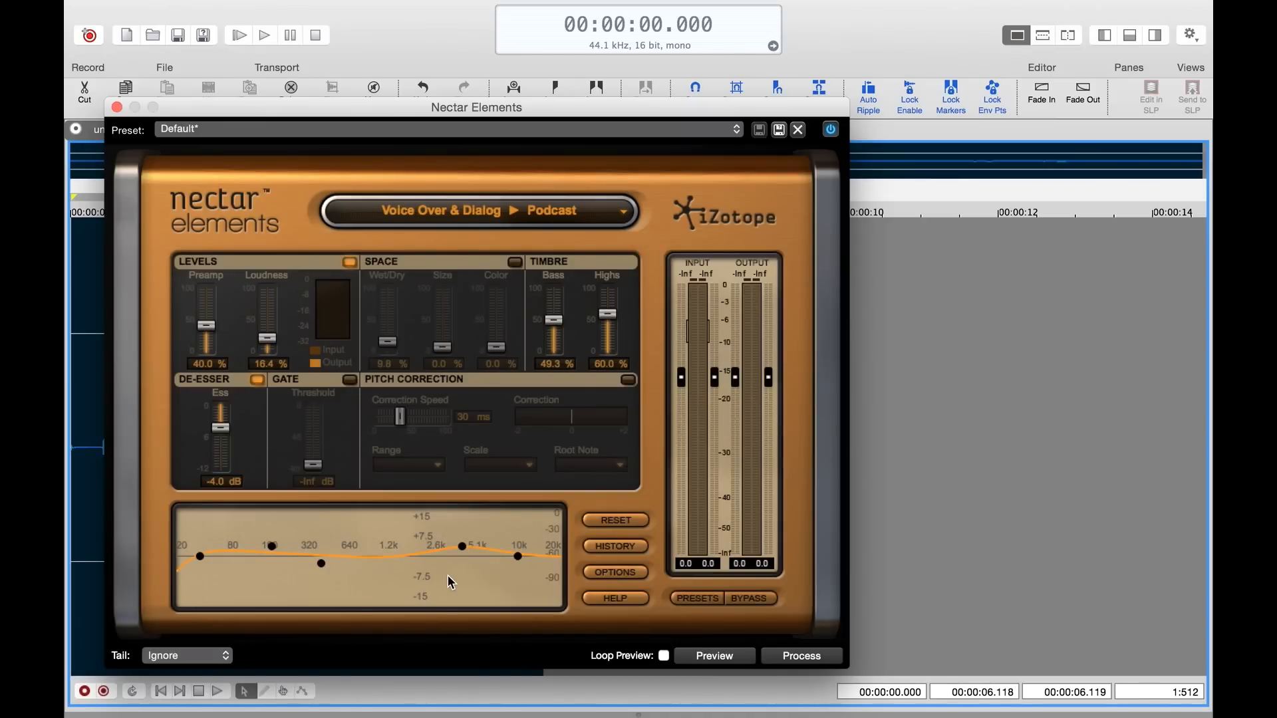
click(116, 107)
Look over the transport commands, generate a loudness log of the recording, view it in TextEdit, and return to Sound Forge Pro
click(551, 10)
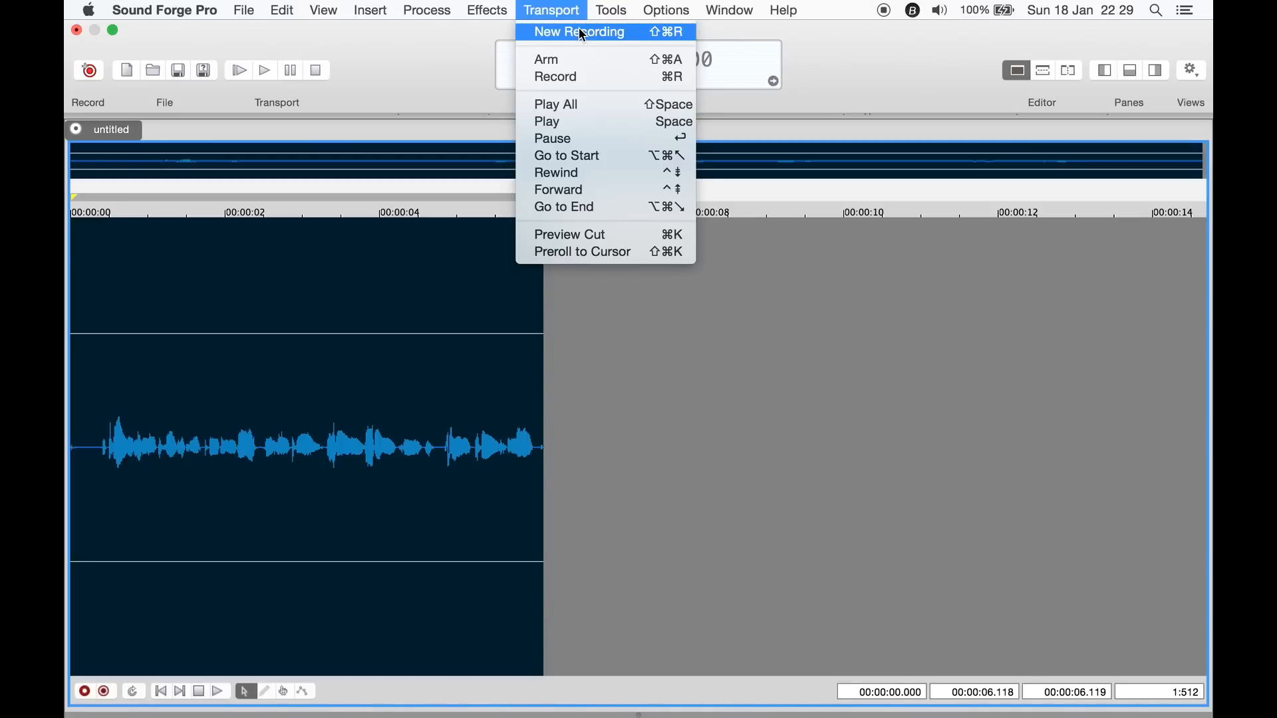
mouse_move(611, 10)
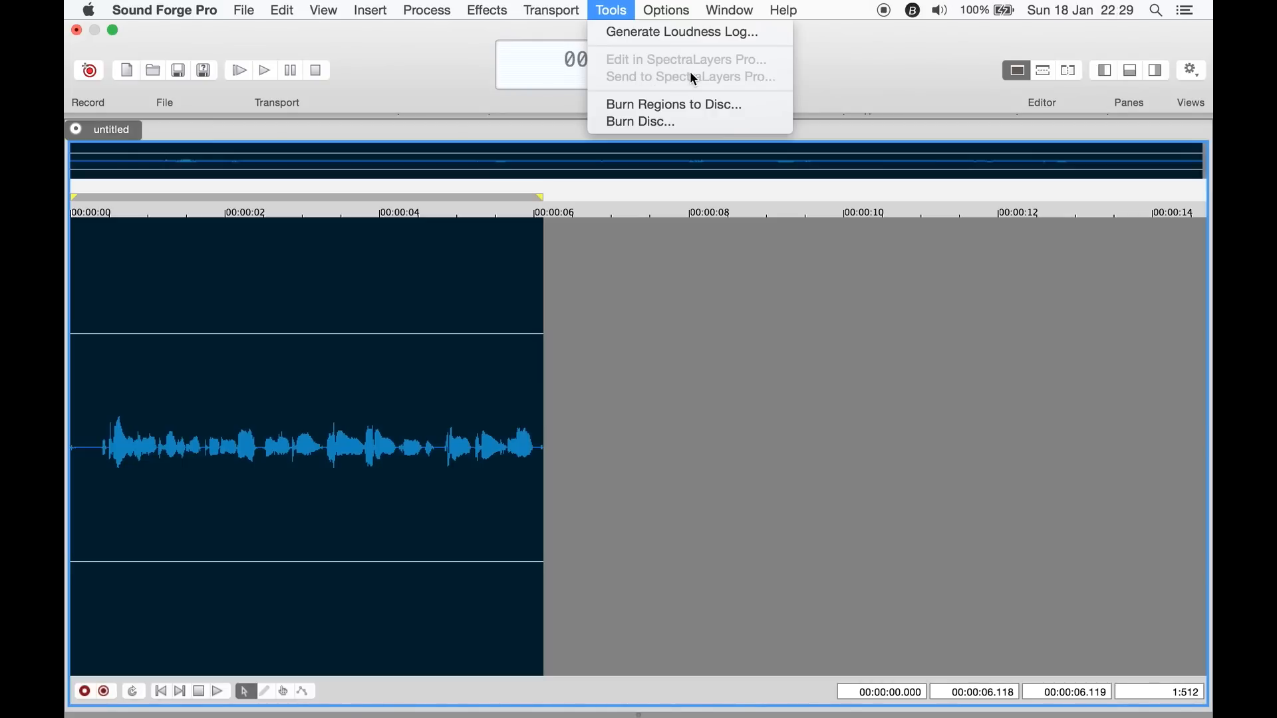
click(667, 40)
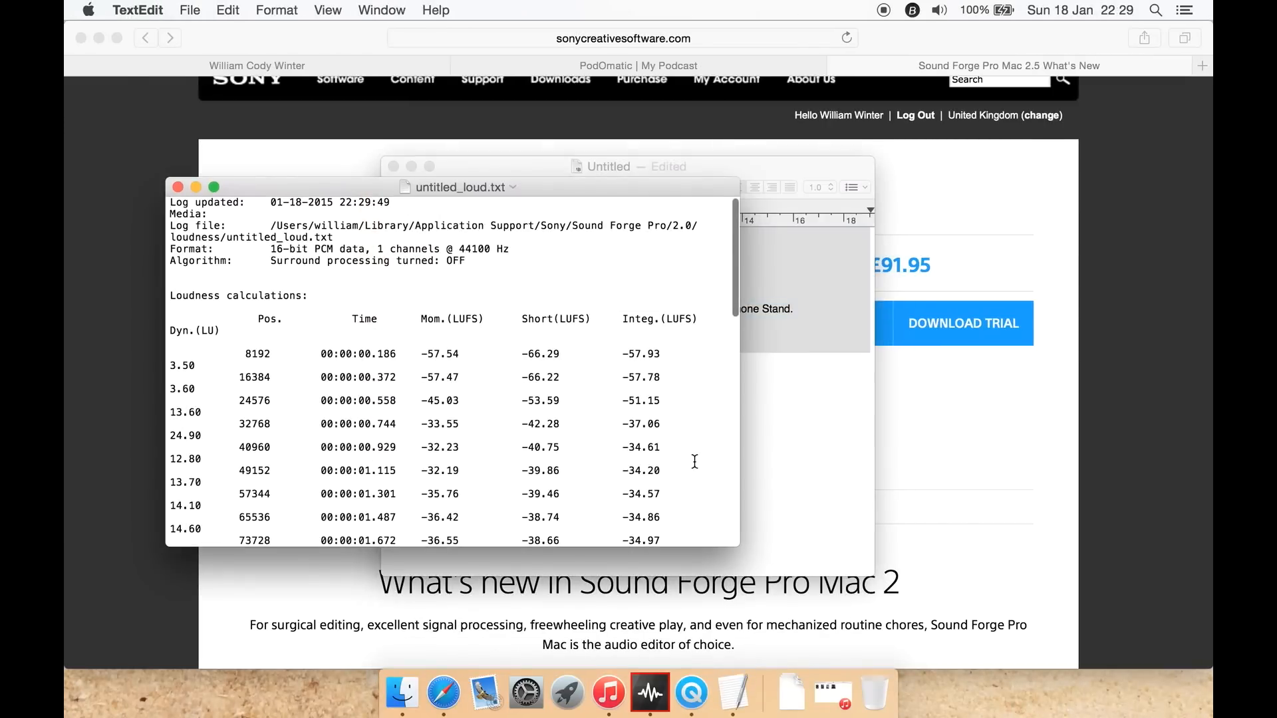
drag(596, 200, 704, 194)
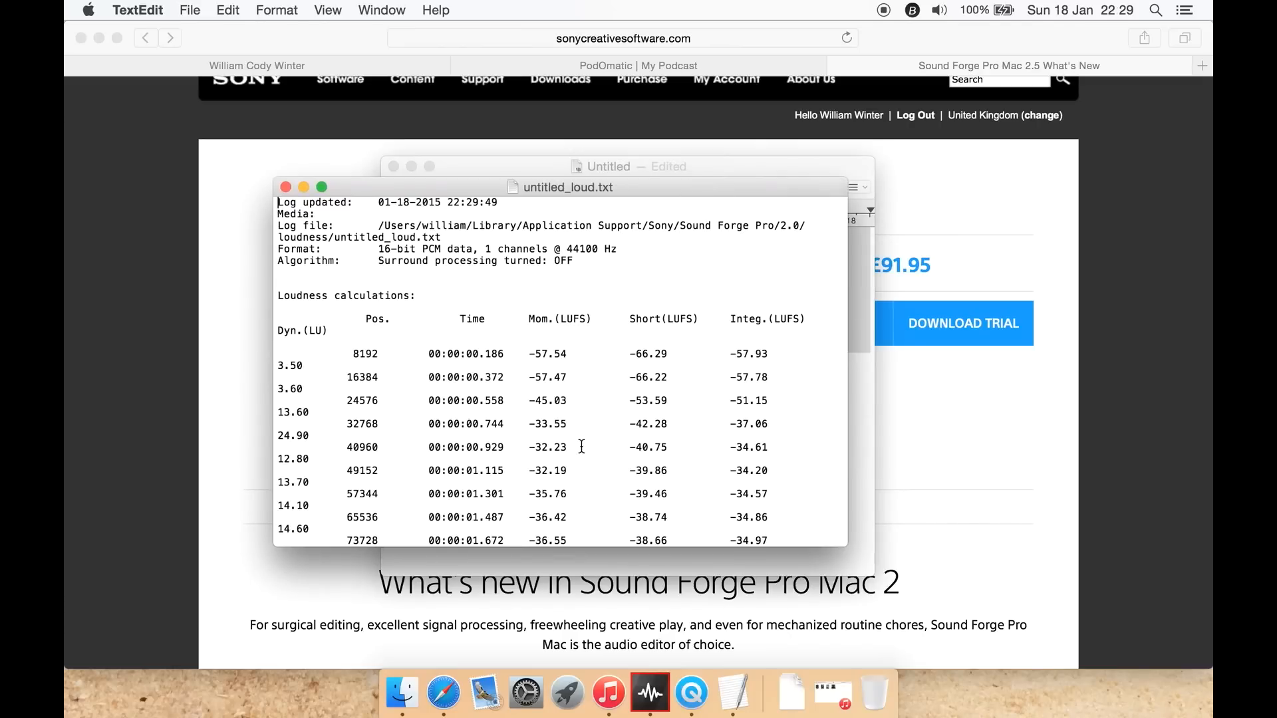
click(663, 690)
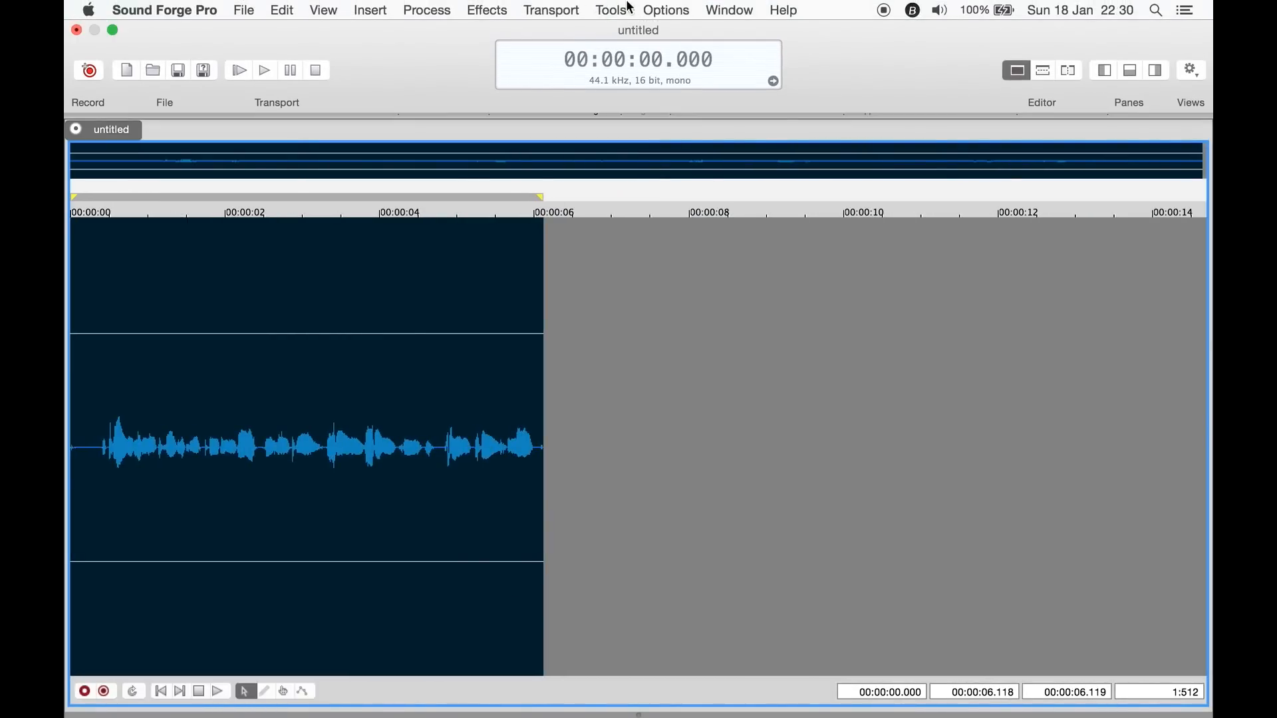
Examine the playback and Lock to Selection options, along with the available window and help commands
click(665, 10)
mouse_move(672, 32)
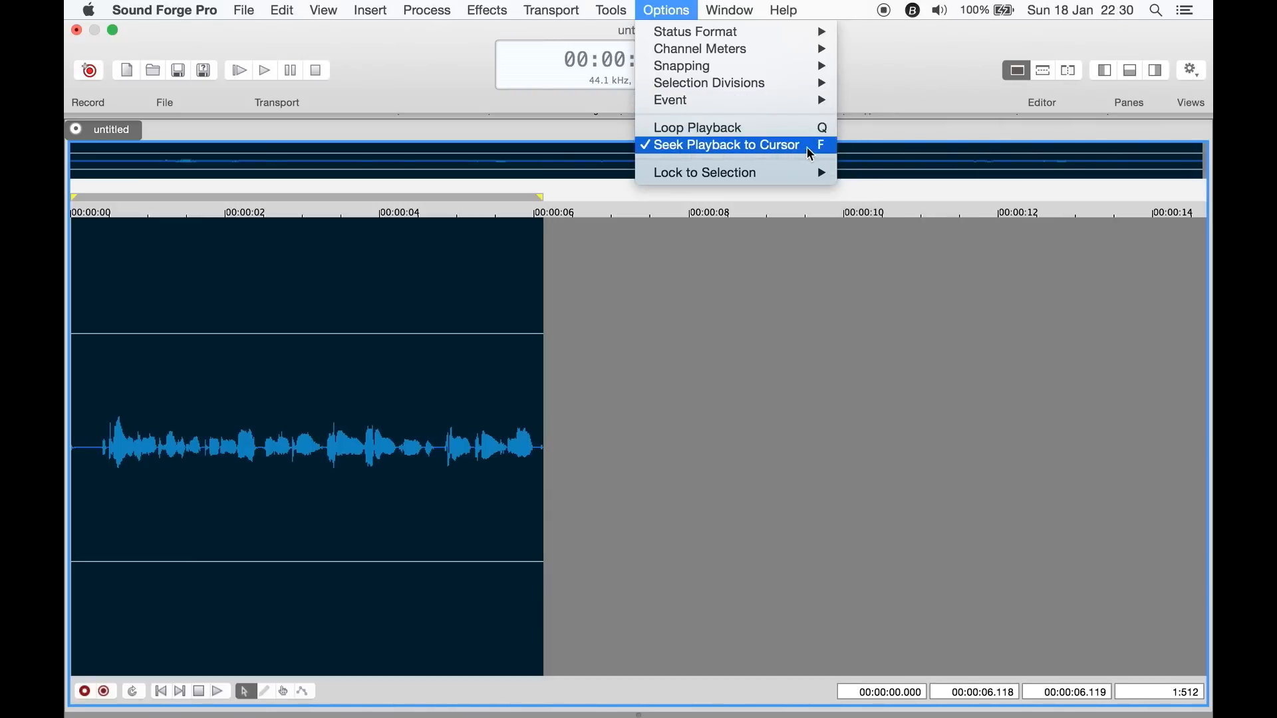
mouse_move(785, 177)
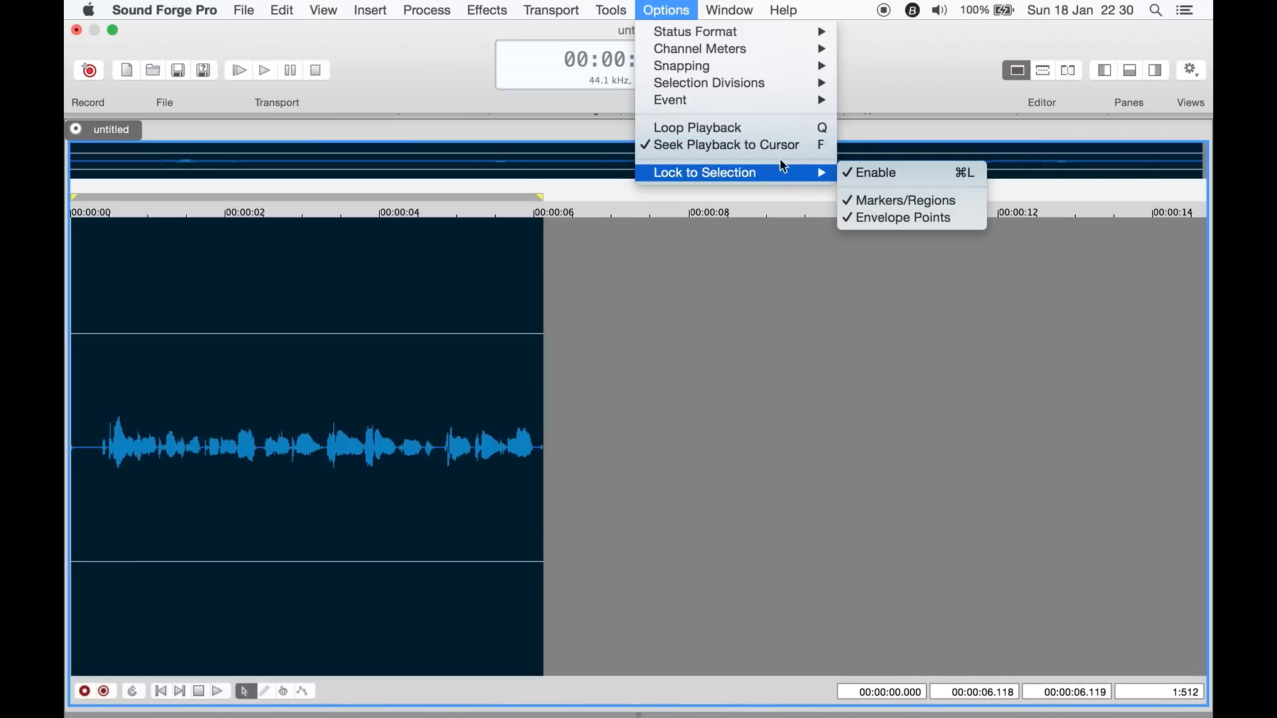
mouse_move(754, 7)
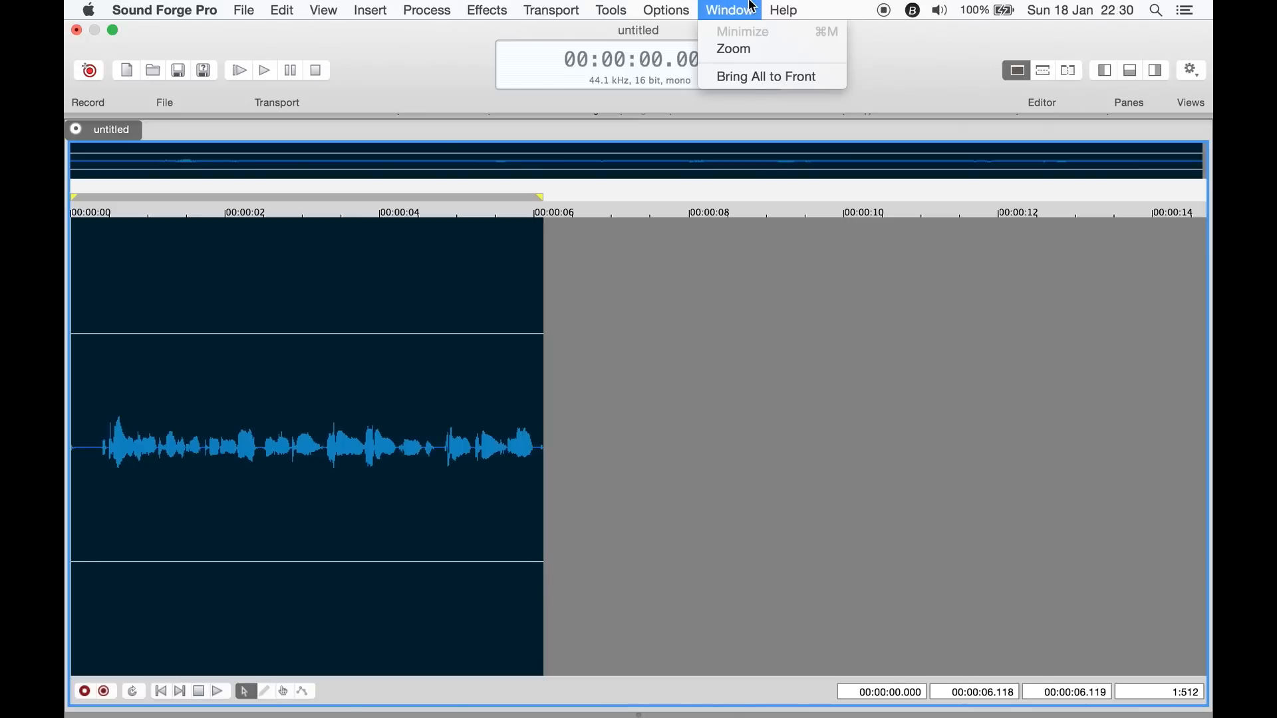
click(753, 7)
click(781, 11)
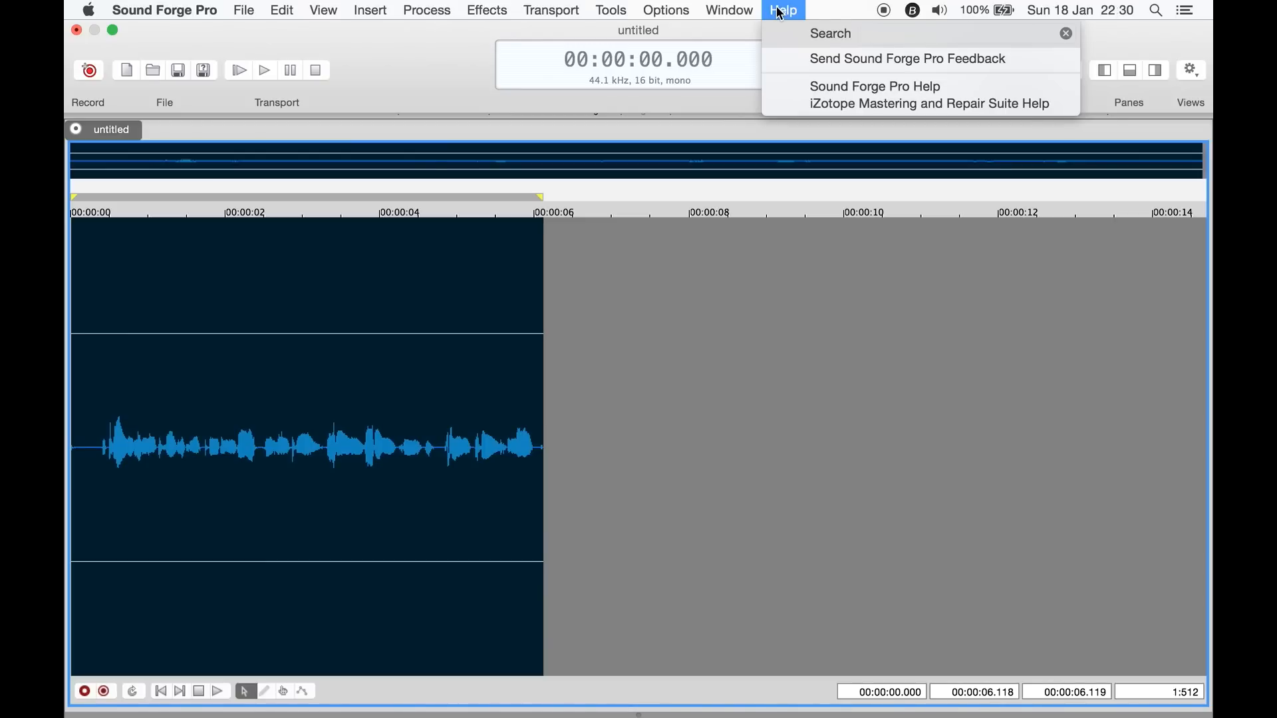
click(782, 11)
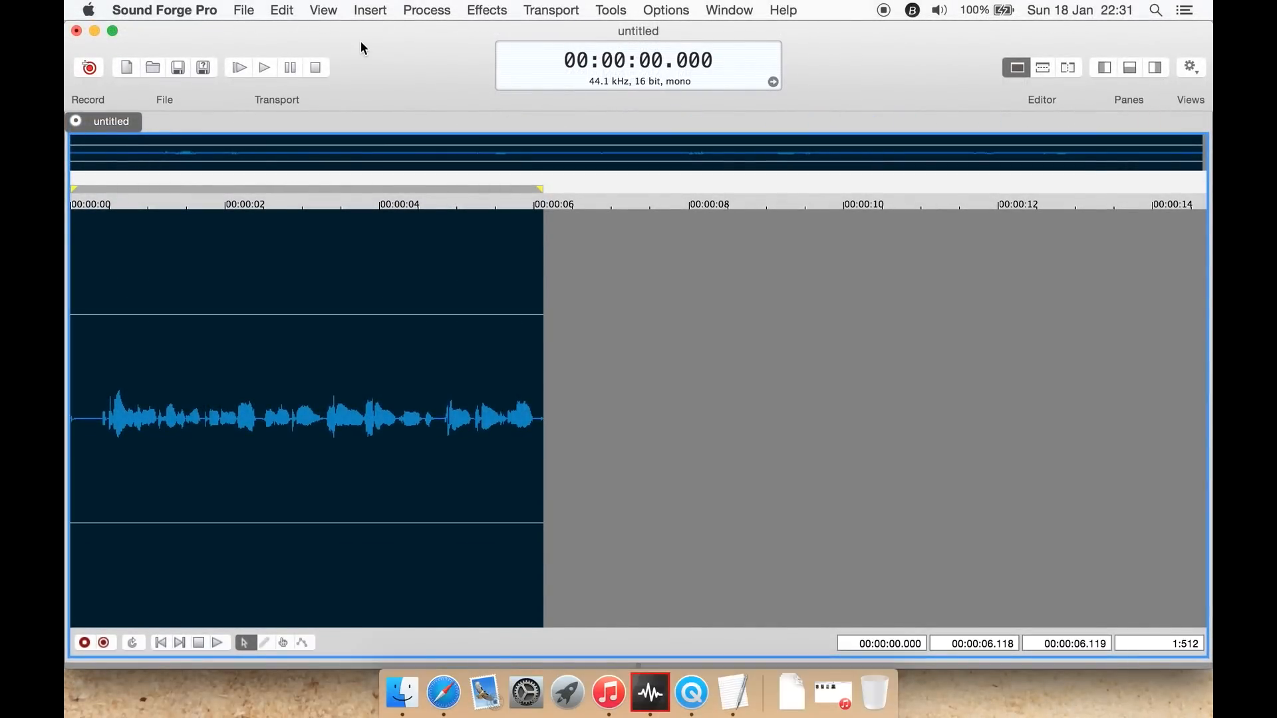
Open the Voxengo Voxformer effect and set its EQ spectrum mode to 96 KHZ
click(510, 6)
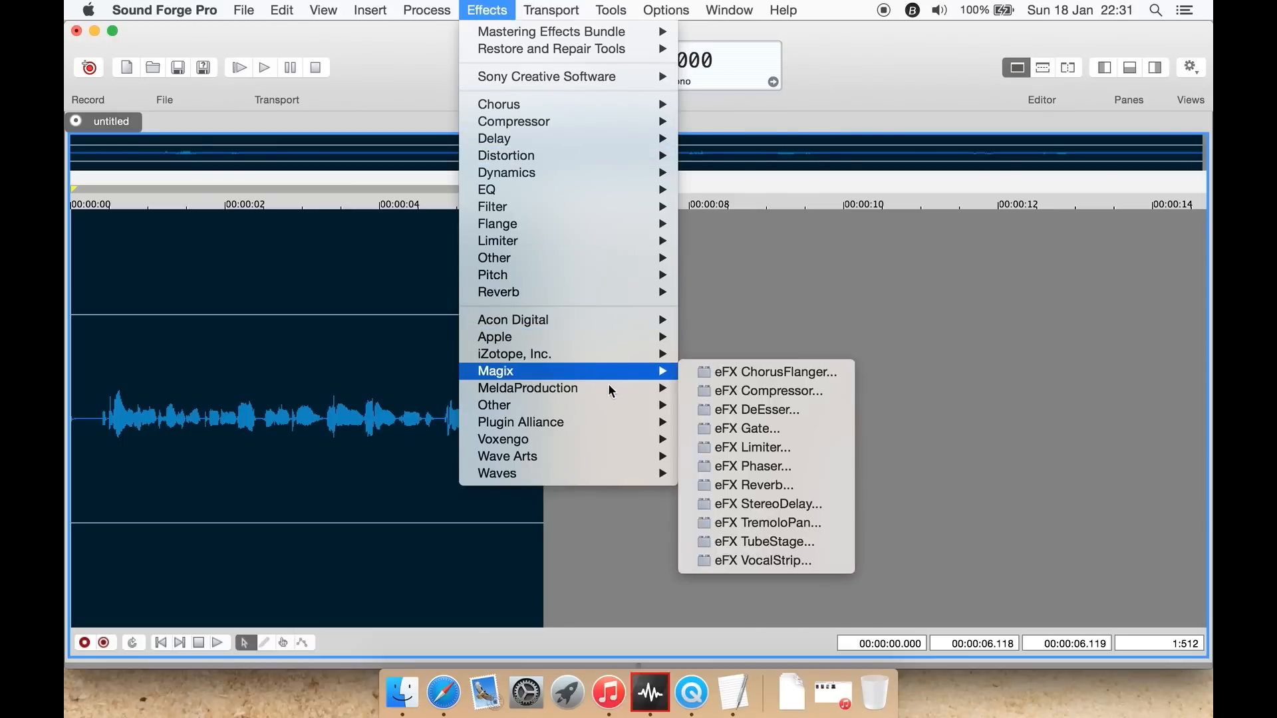
mouse_move(625, 443)
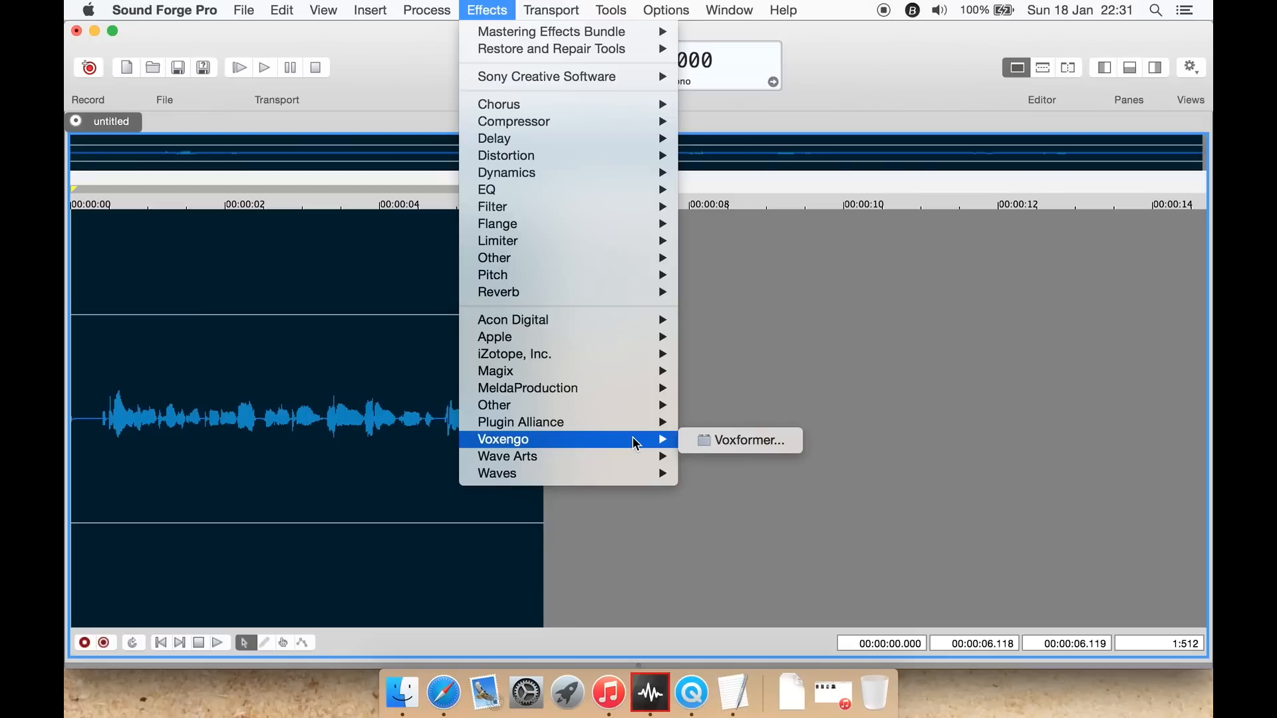
click(719, 447)
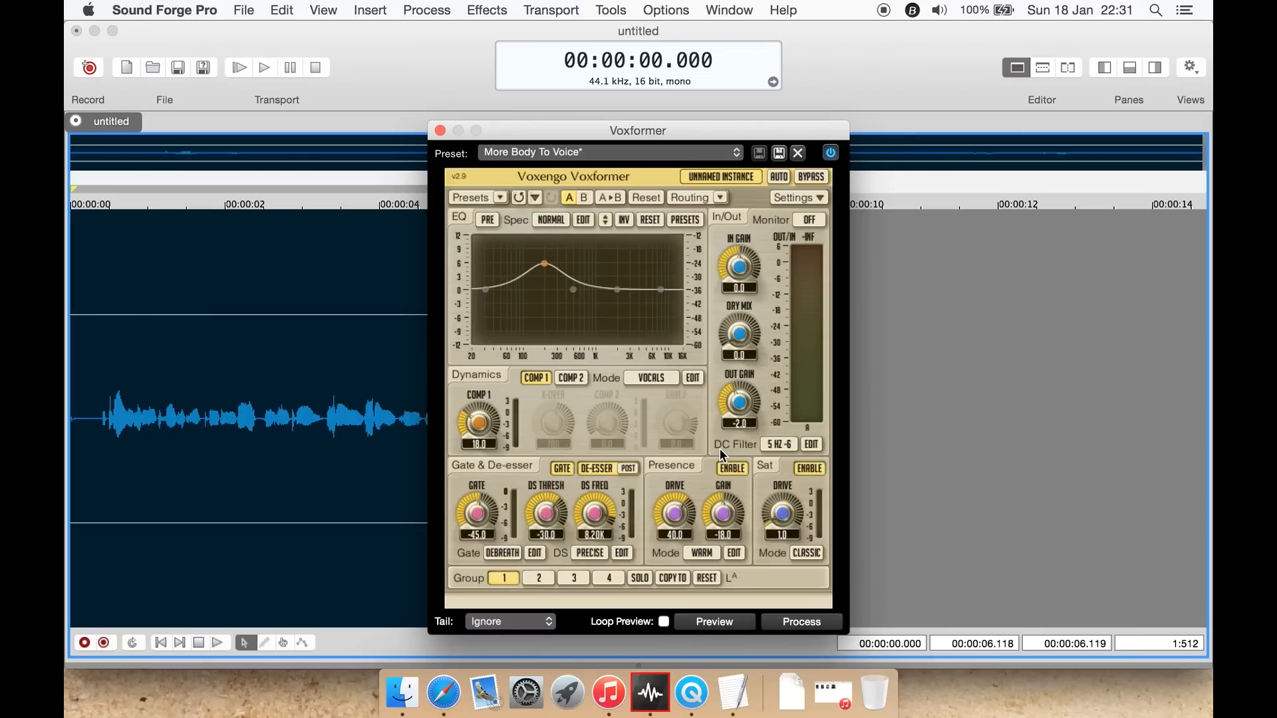
click(564, 218)
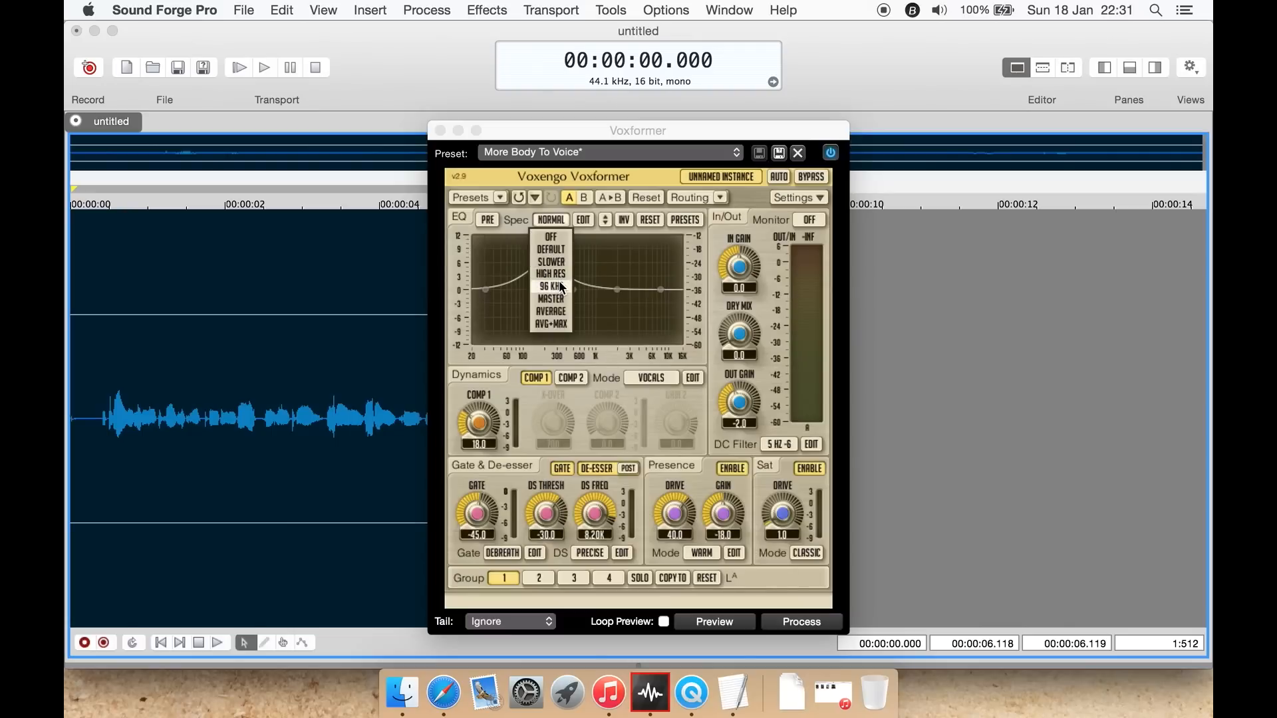
key(Escape)
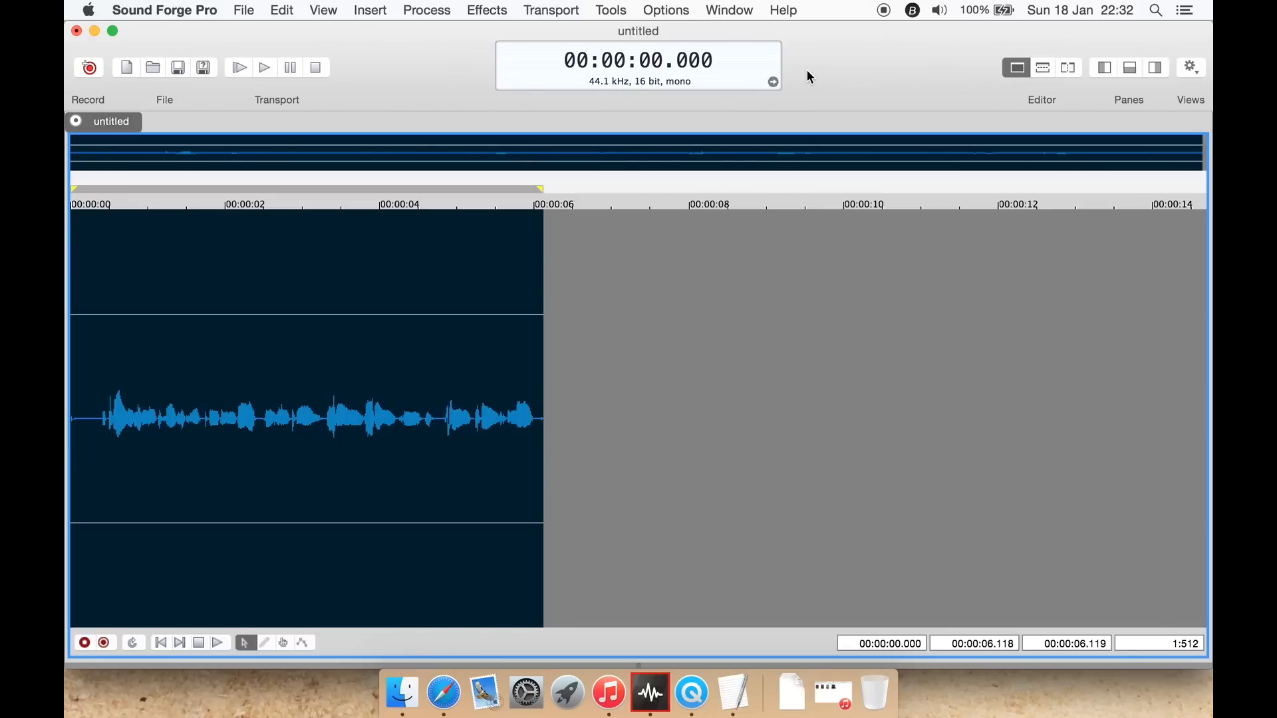
Display all of the program's open windows and bring the hidden Voxformer window back into view
click(747, 11)
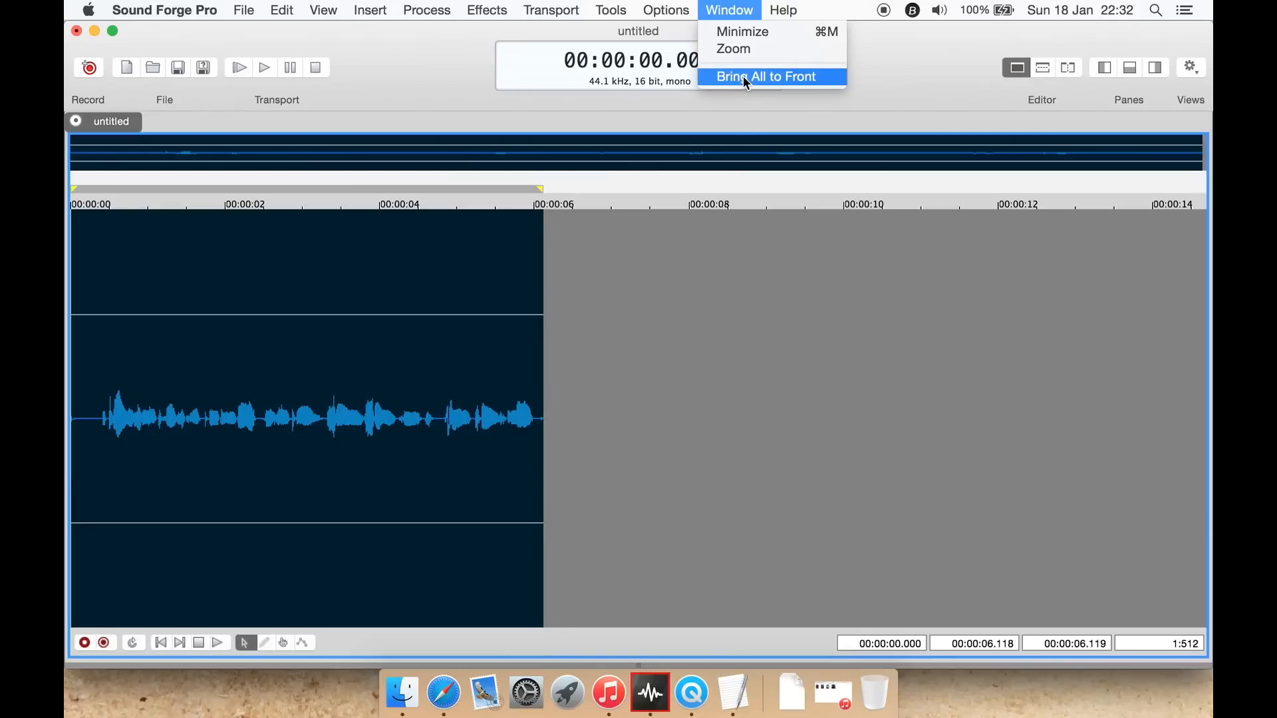
click(799, 79)
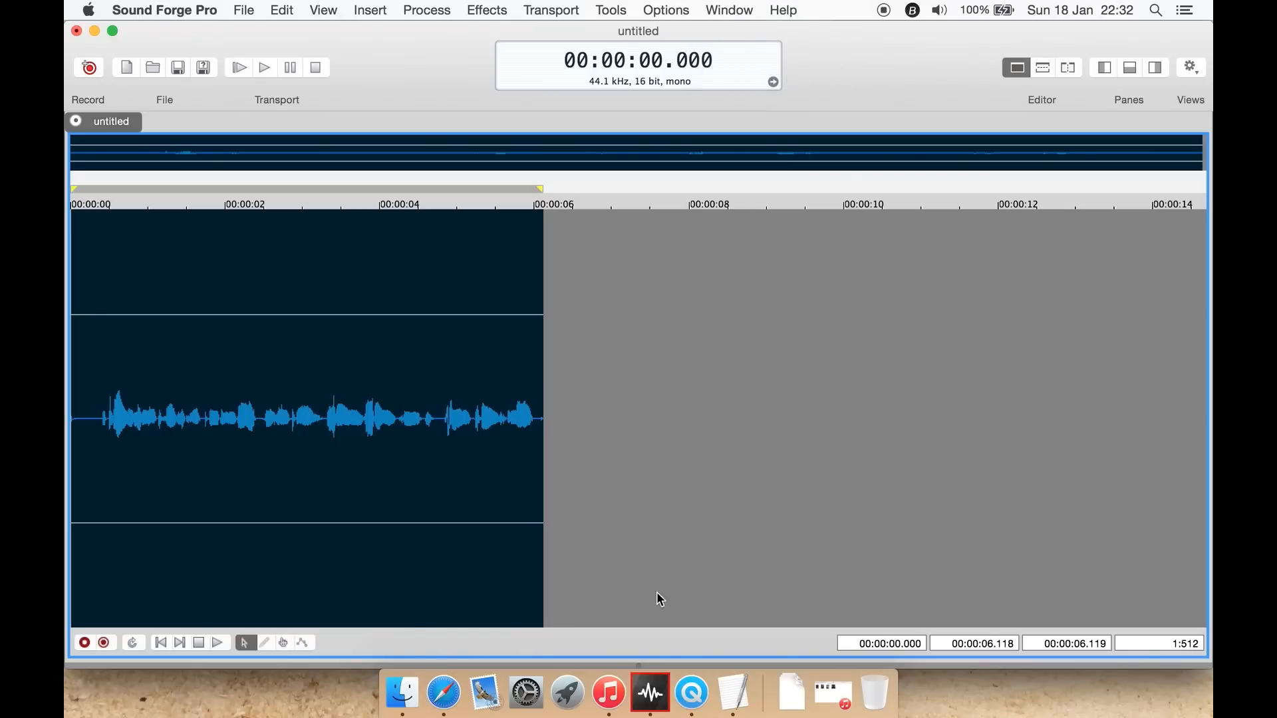
click(654, 683)
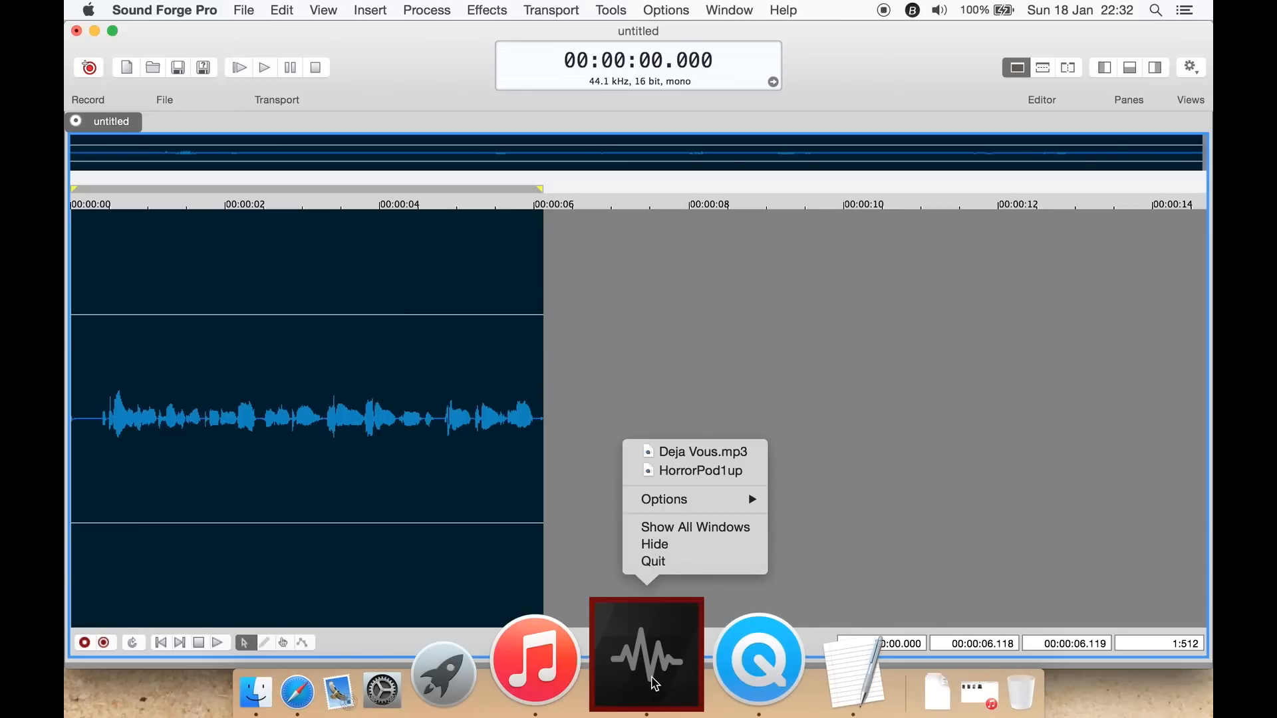
click(692, 532)
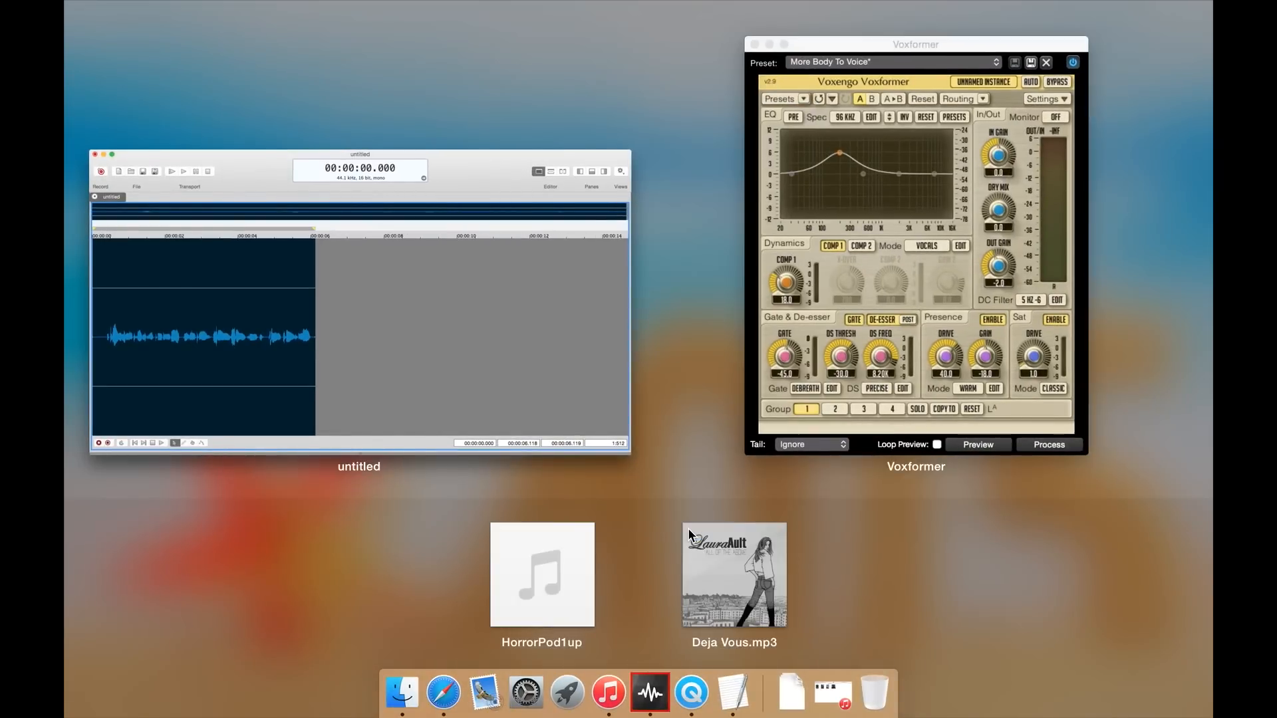
click(867, 231)
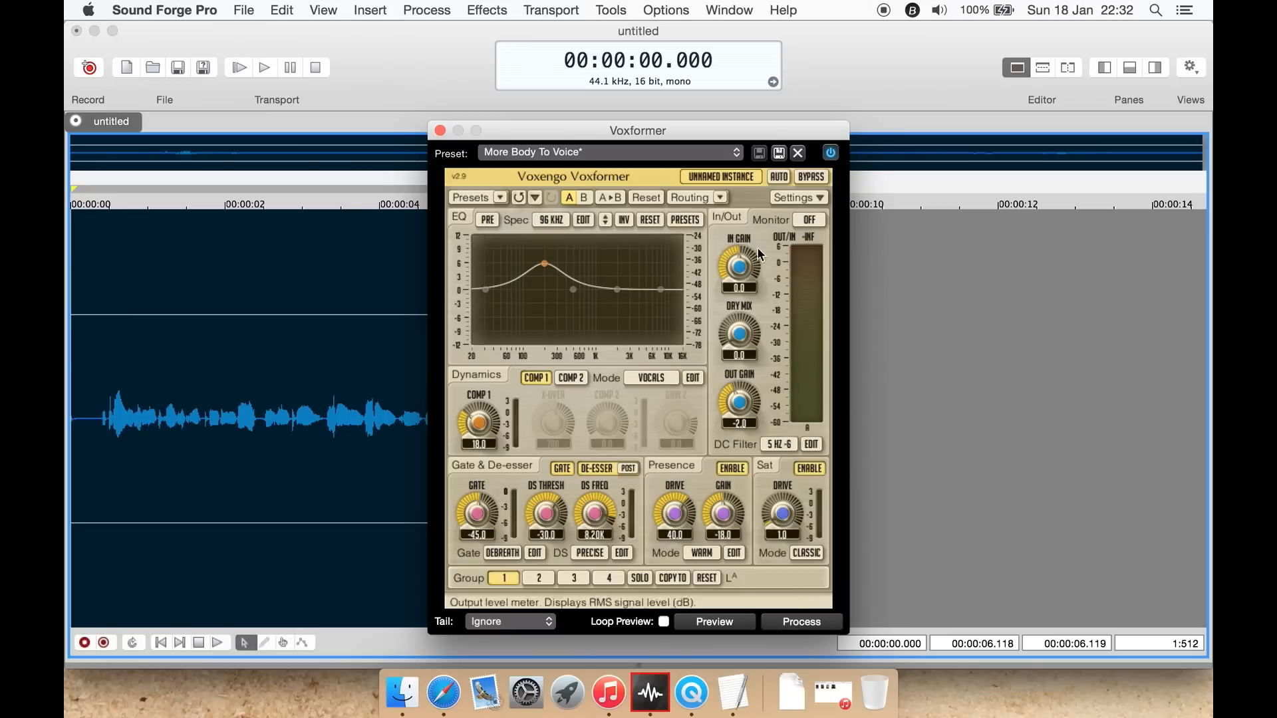
Review the spectrum mode choices in Voxformer, bring its window back into view, and close it without processing
click(676, 222)
click(676, 222)
click(549, 222)
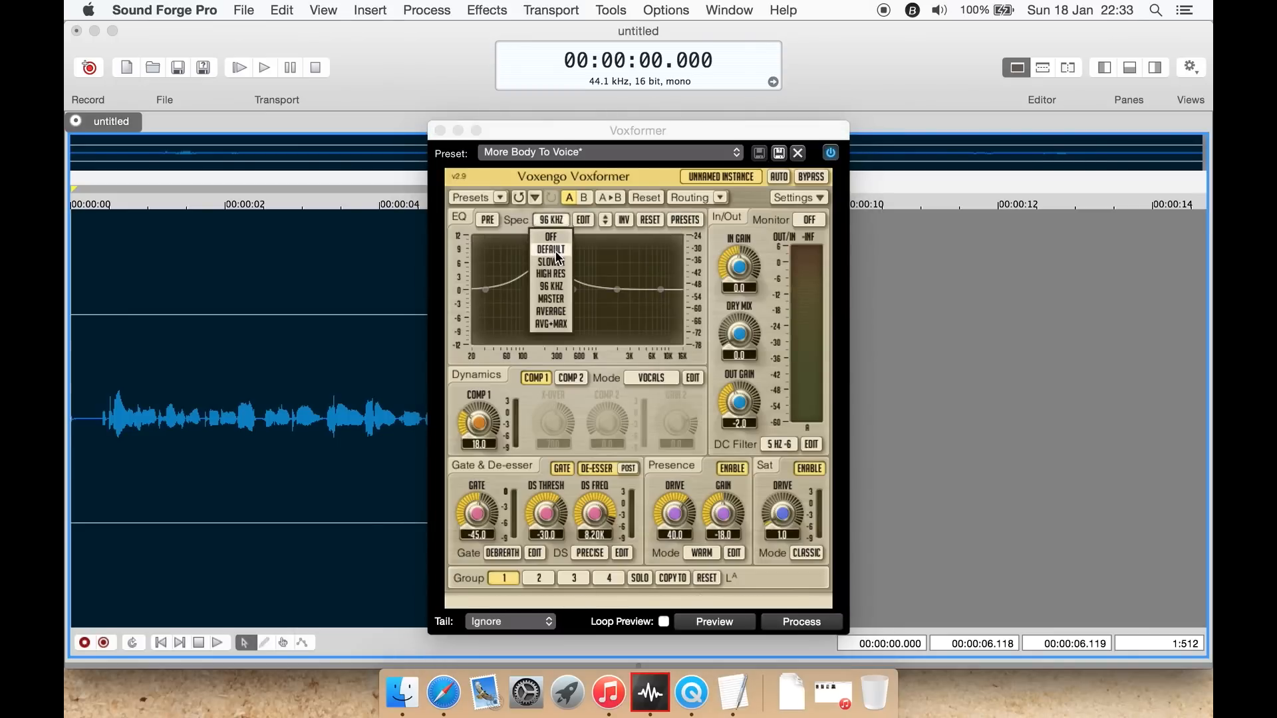
key(Escape)
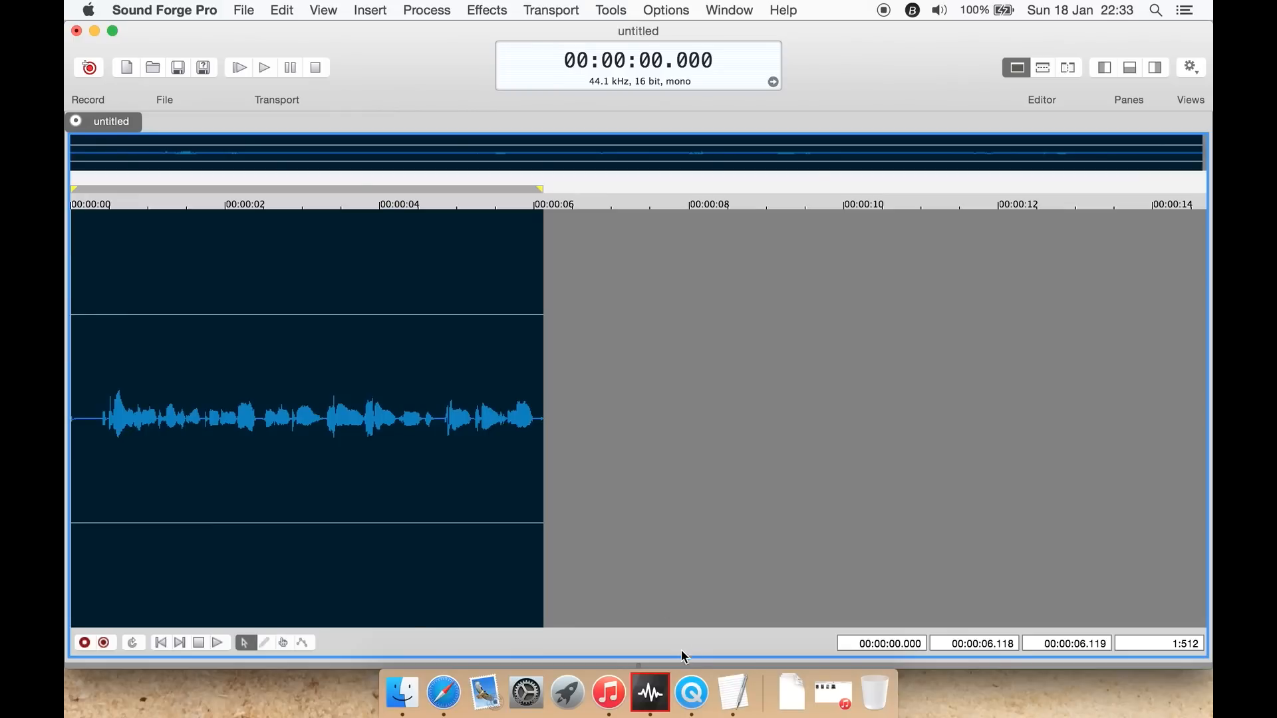
right_click(656, 678)
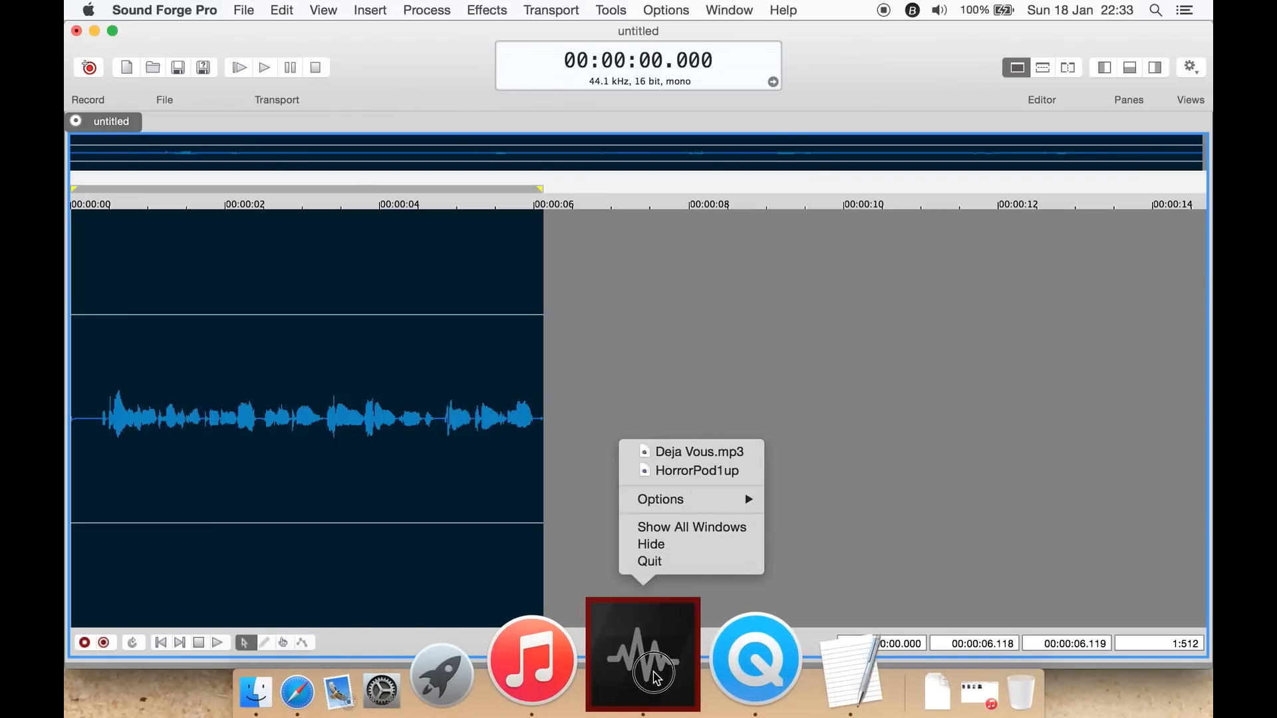
click(693, 529)
click(846, 225)
click(440, 130)
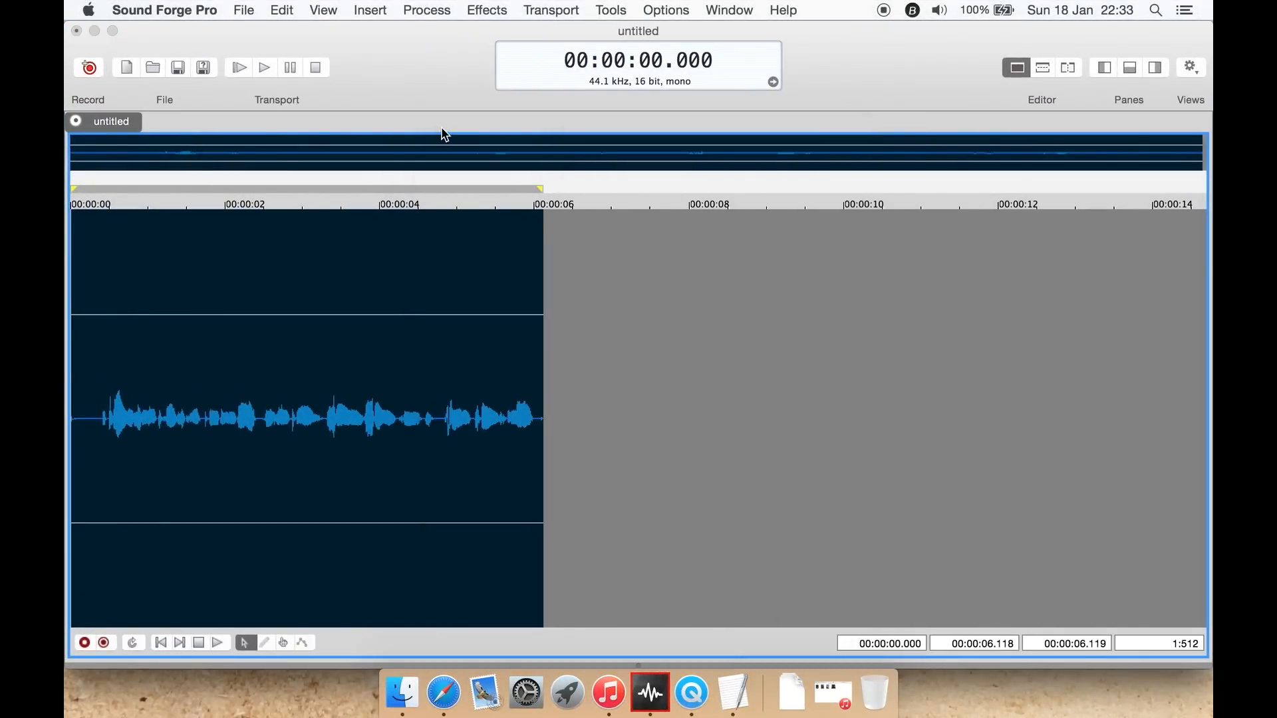
Open the Denoiser from the Restore and Repair Tools and move it clear of the start of the waveform
click(550, 10)
mouse_move(487, 10)
mouse_move(505, 35)
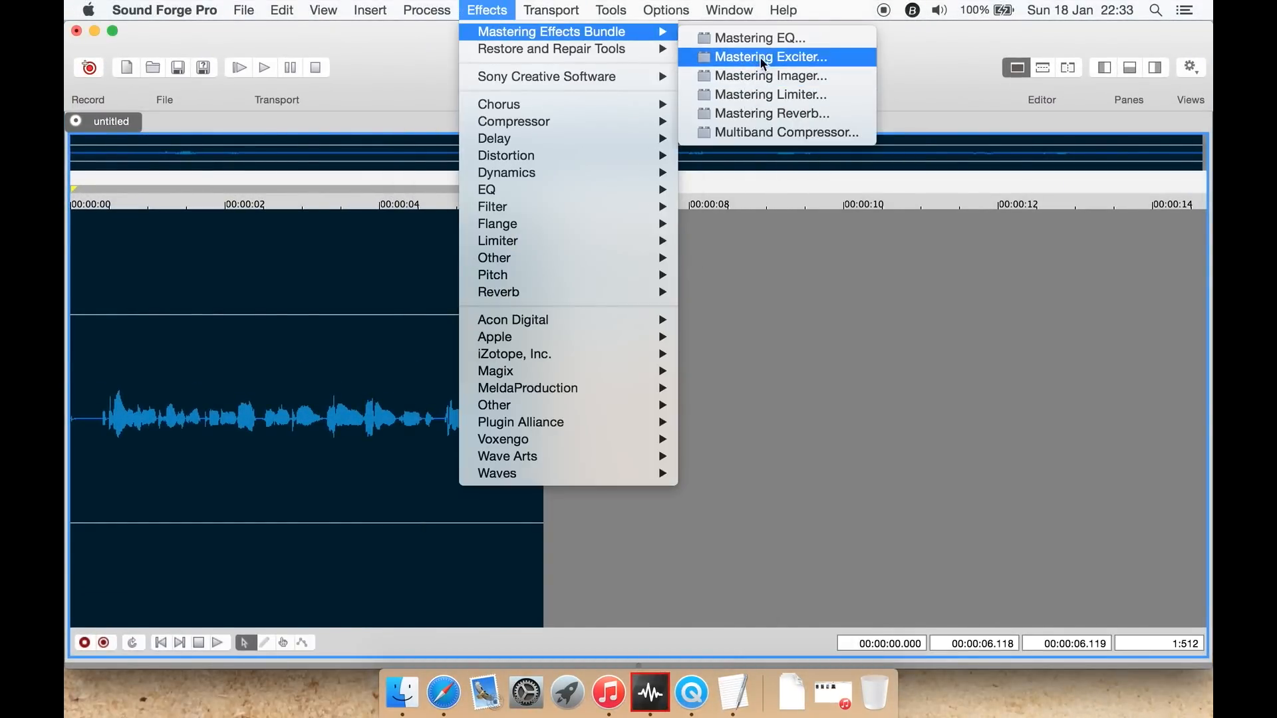
mouse_move(658, 52)
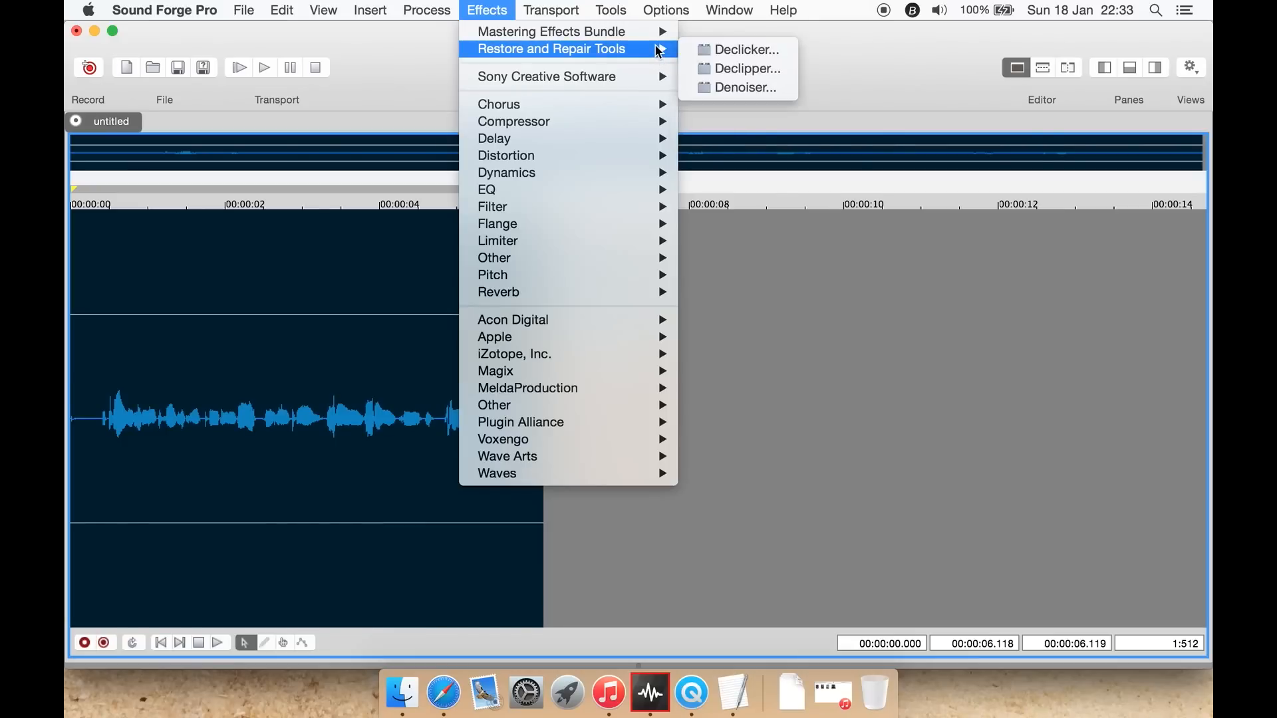
click(744, 89)
drag(379, 131, 626, 131)
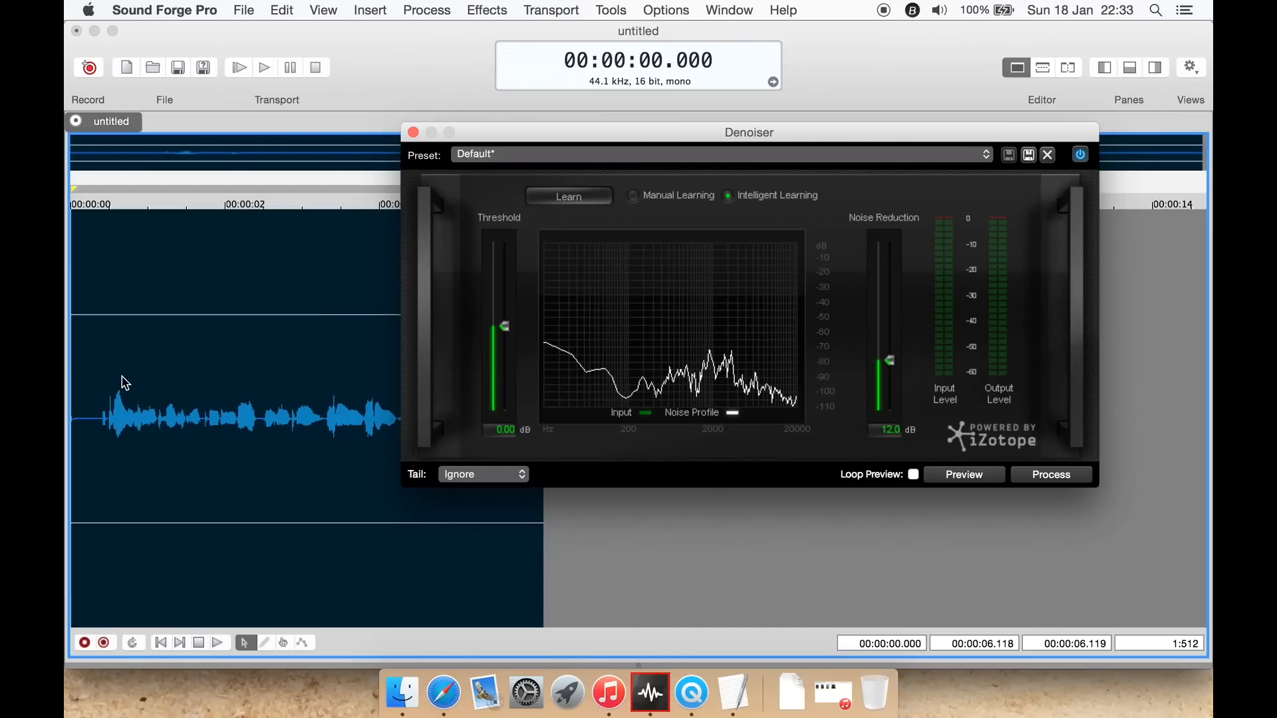
Select about the first 0.36 seconds of silence in the recording and bring the Denoiser window back into view
click(98, 387)
click(99, 386)
drag(99, 385, 68, 384)
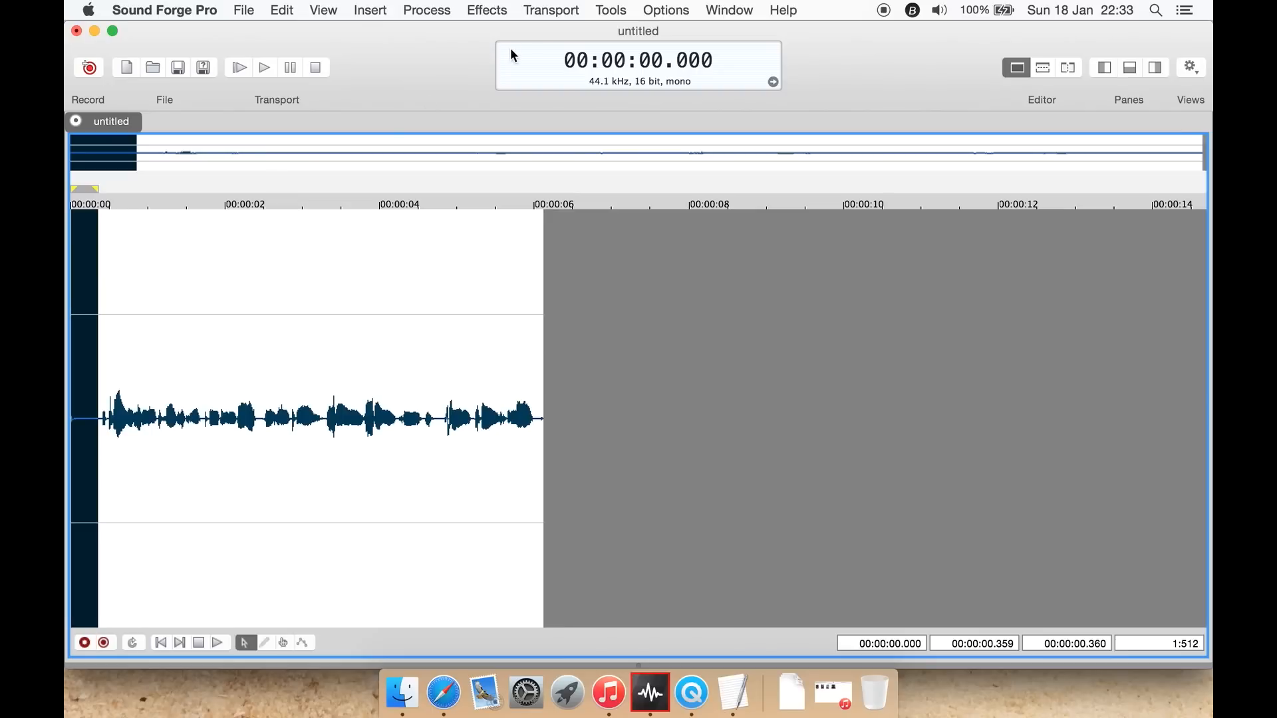
click(731, 10)
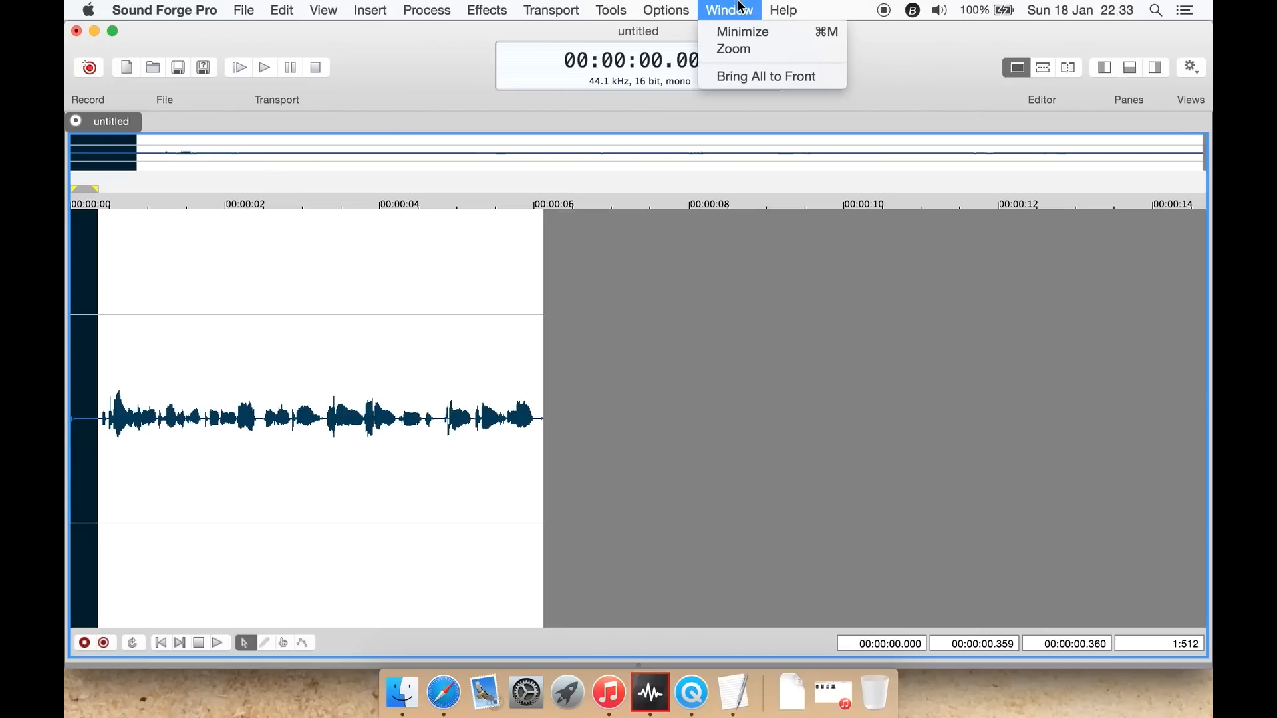
click(764, 78)
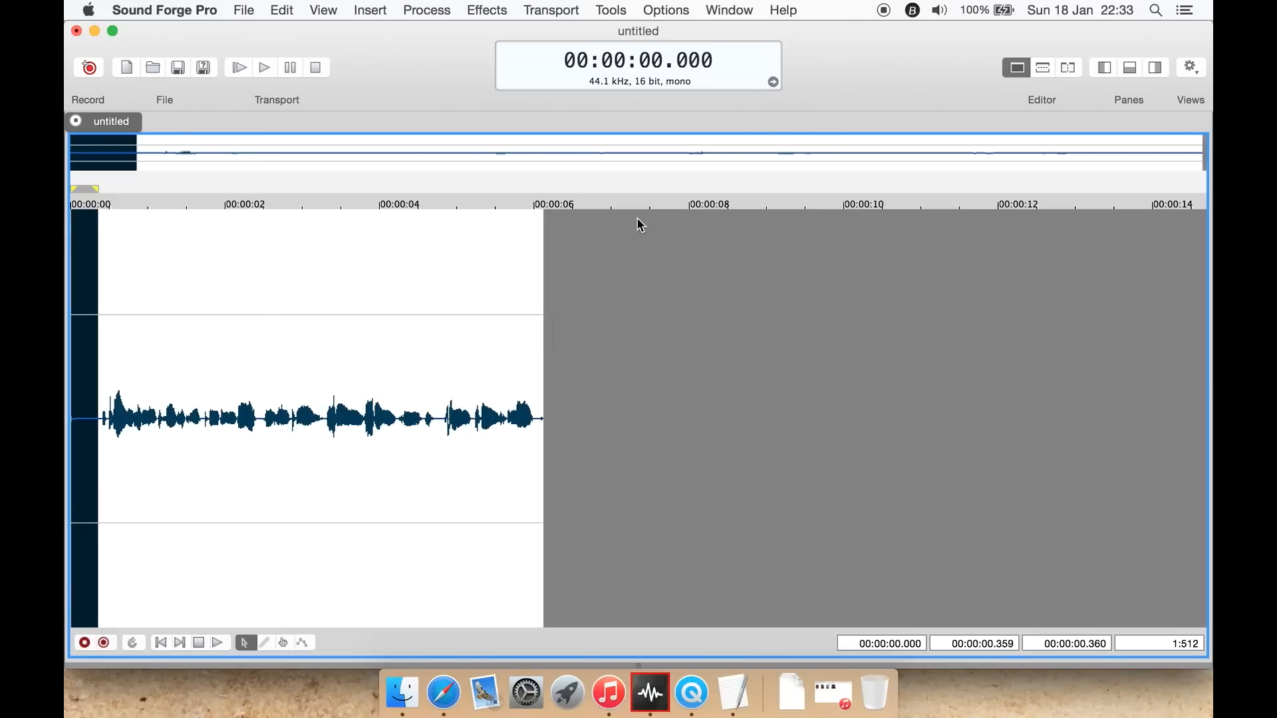
right_click(650, 701)
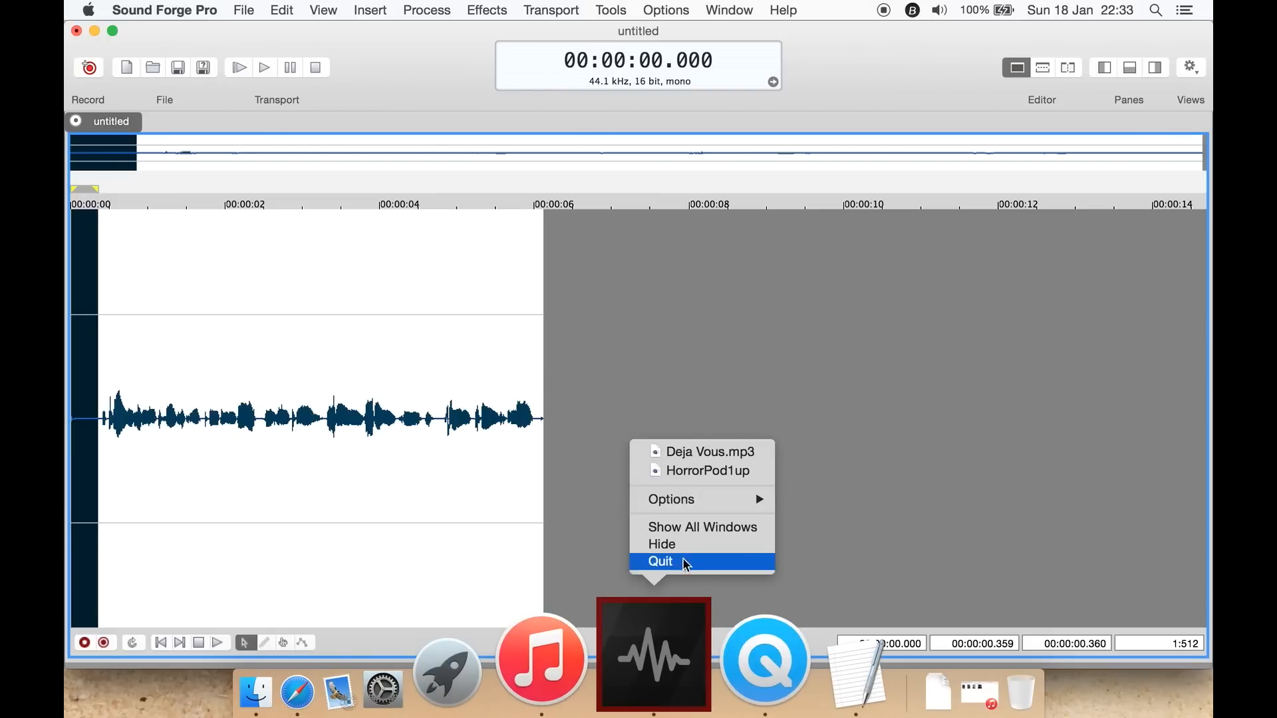
click(701, 526)
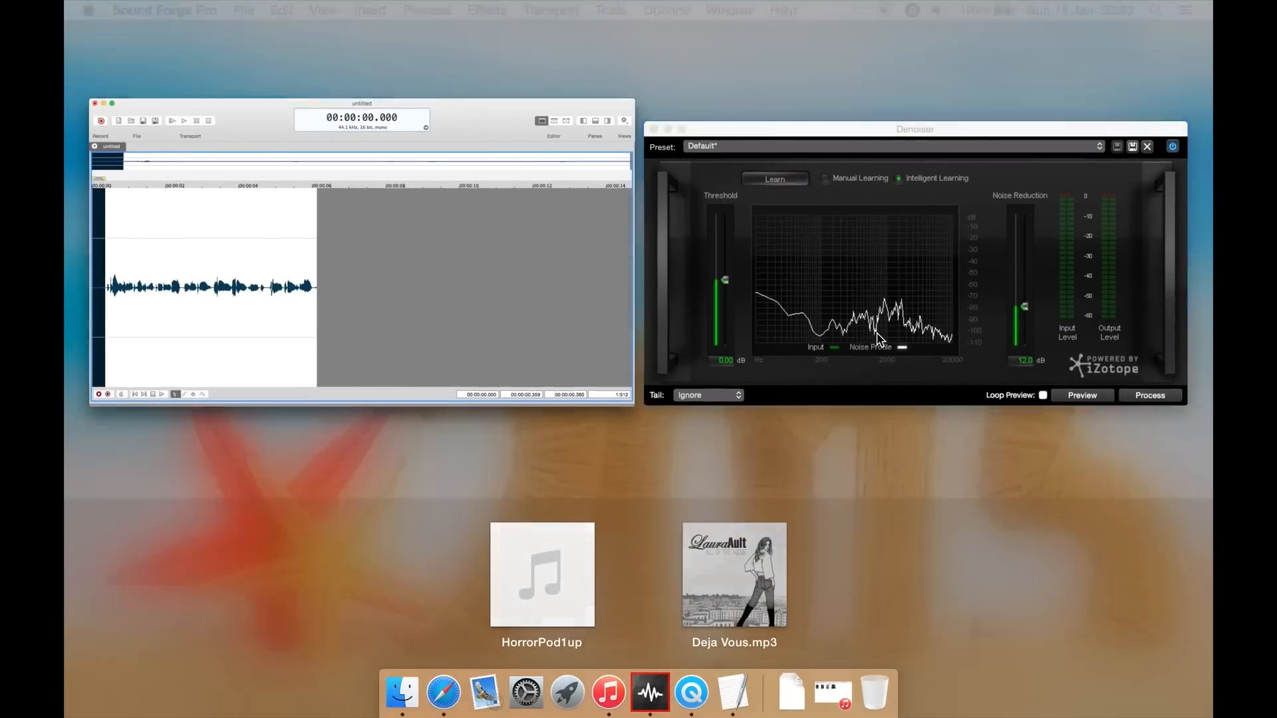
click(881, 339)
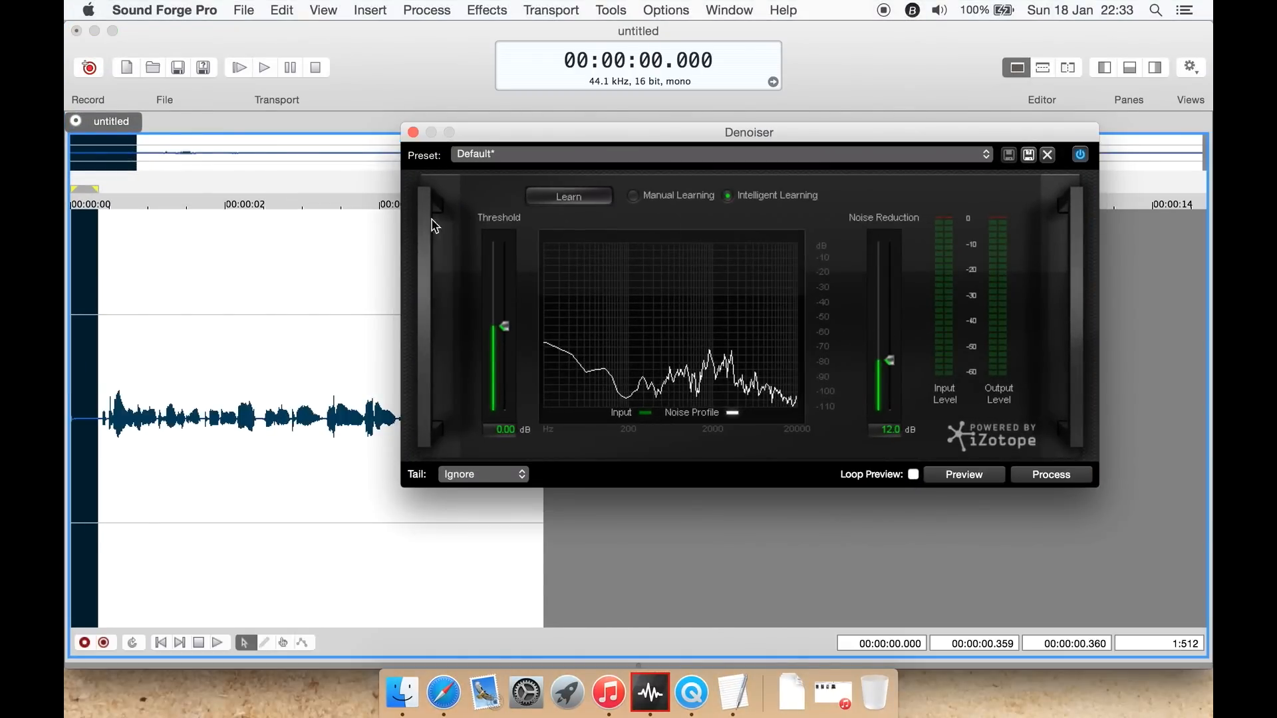
Select the entire recording, bring the Denoiser window back into view, and close it without processing
click(271, 233)
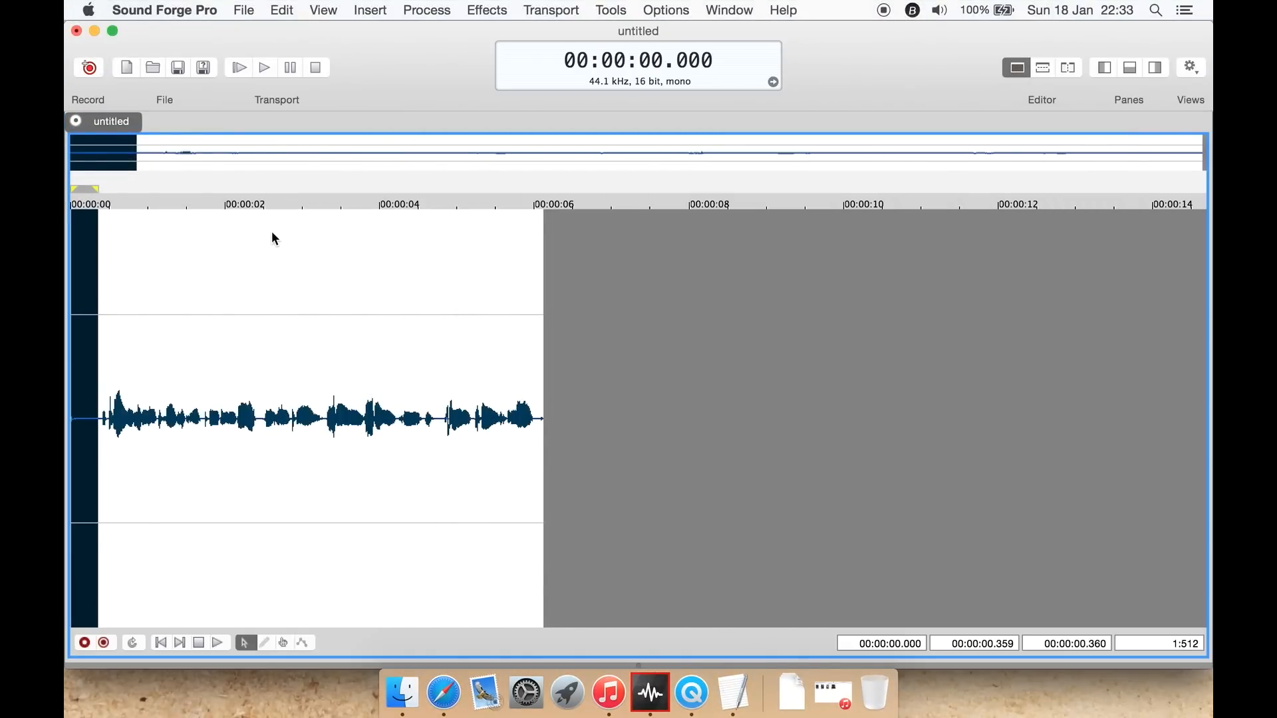
key(super+a)
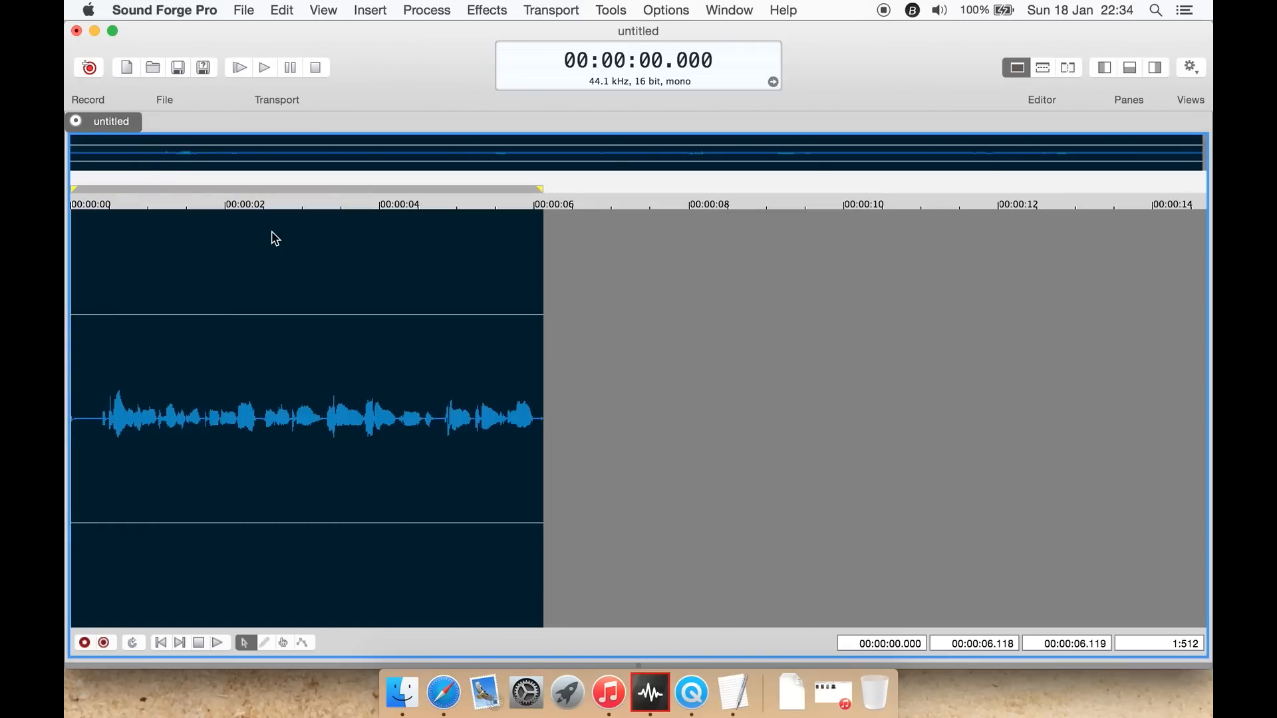
click(731, 10)
click(731, 10)
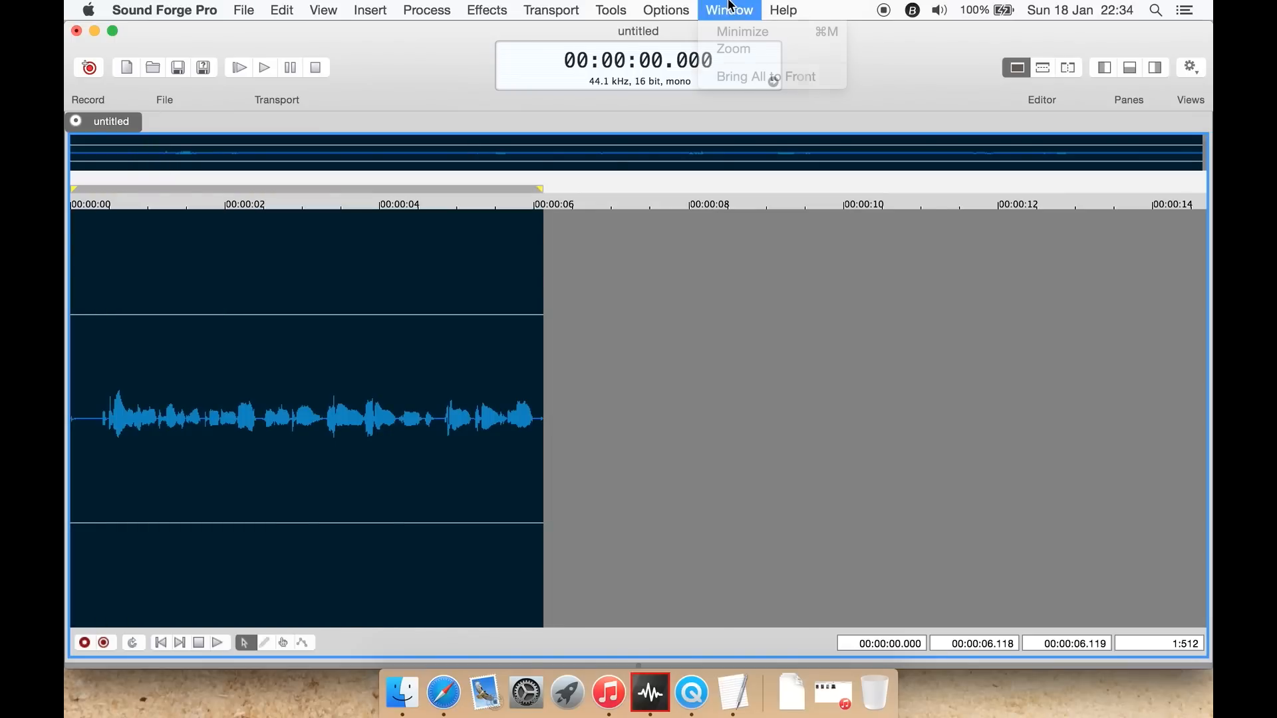
right_click(652, 678)
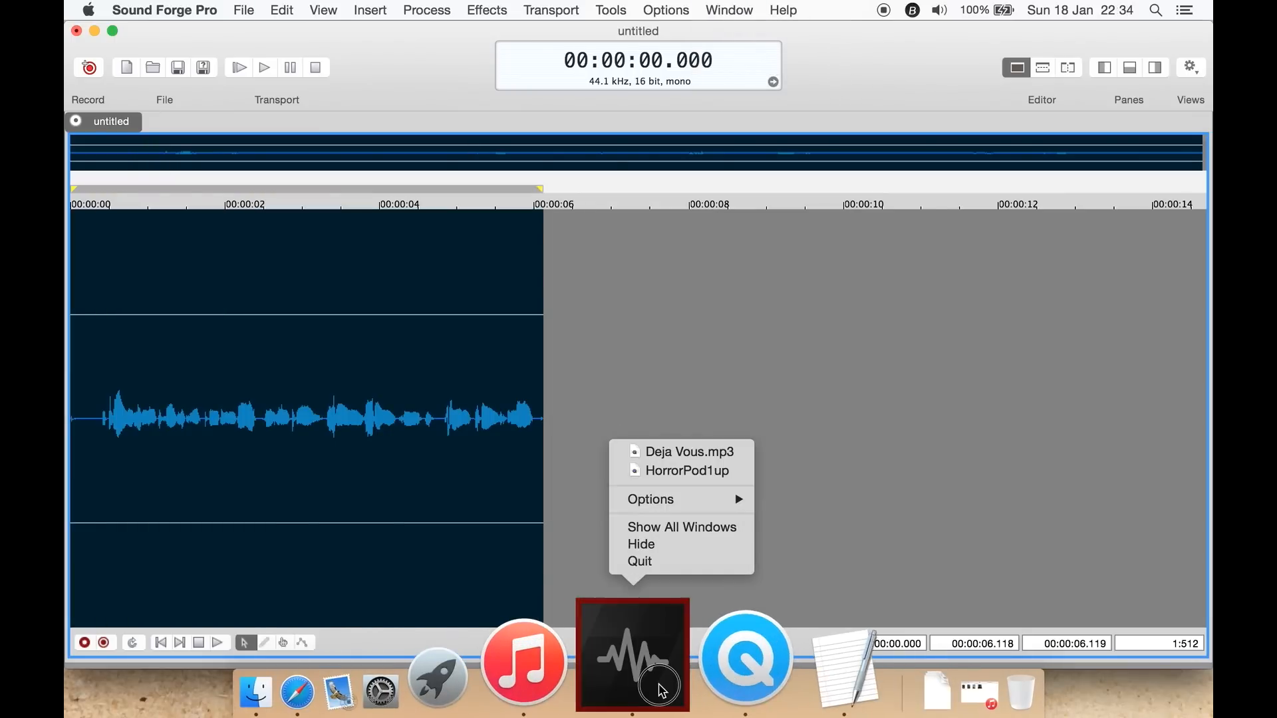
click(695, 528)
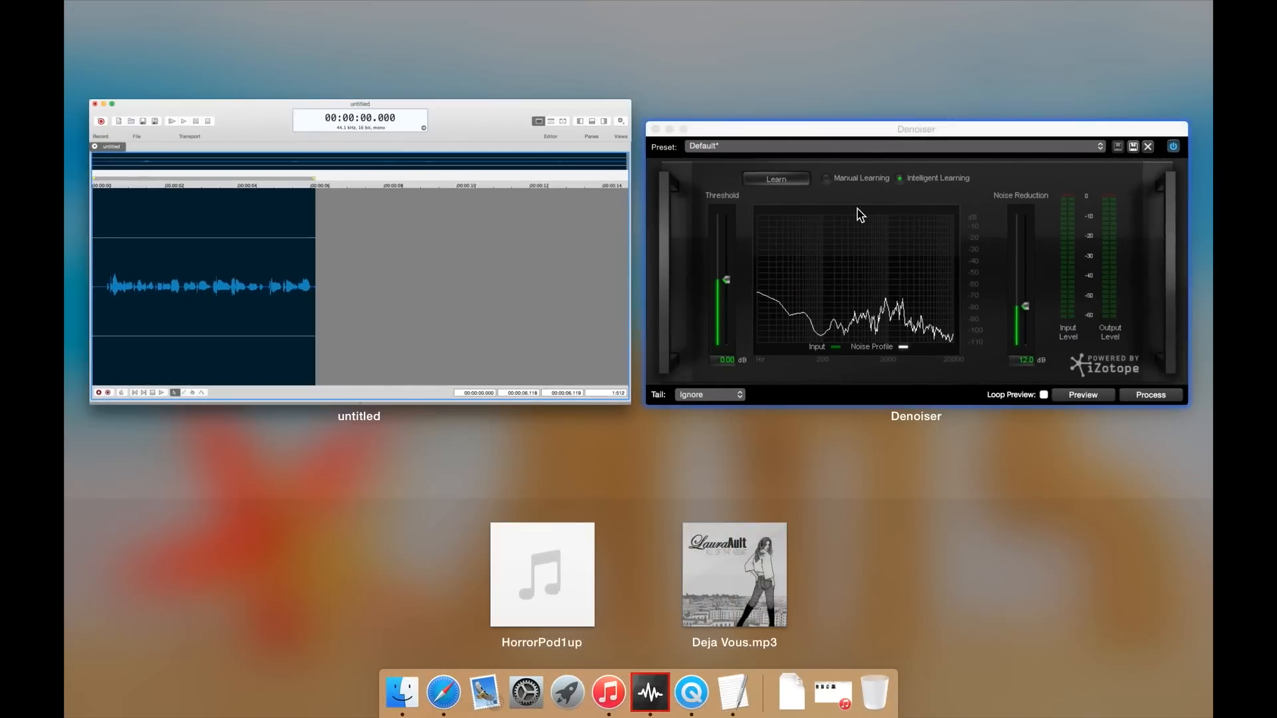
click(857, 211)
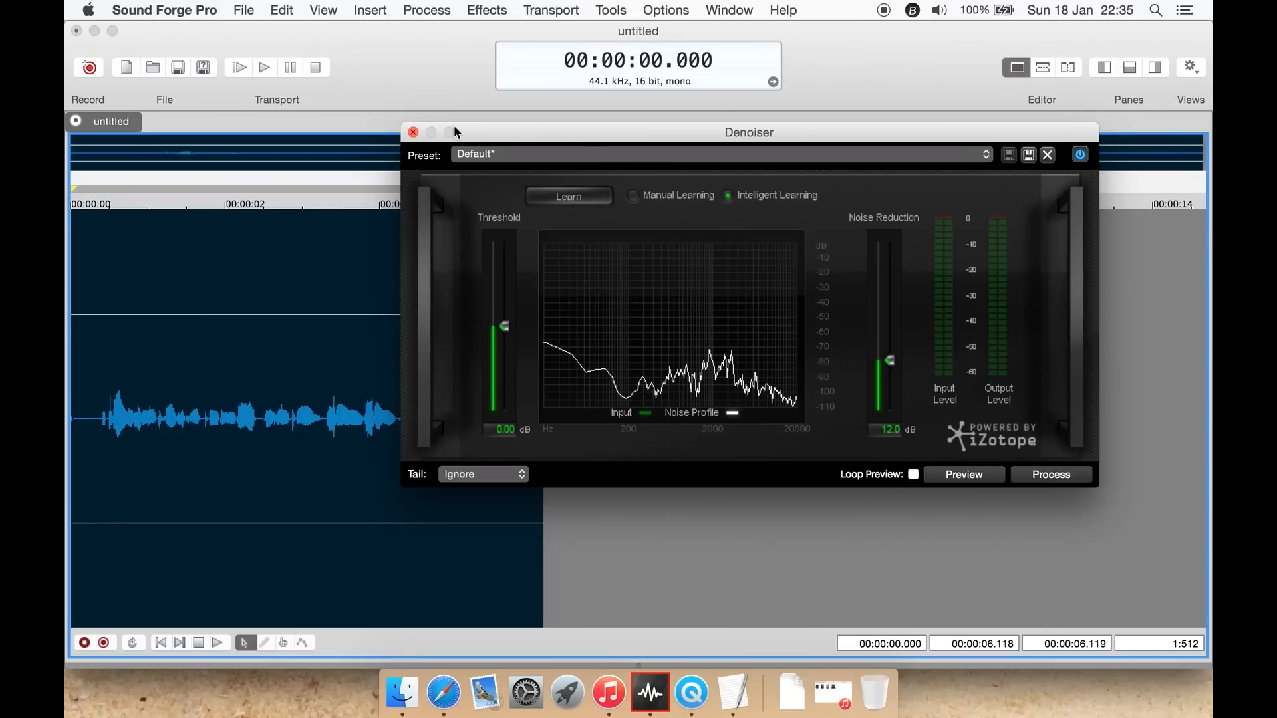
click(413, 133)
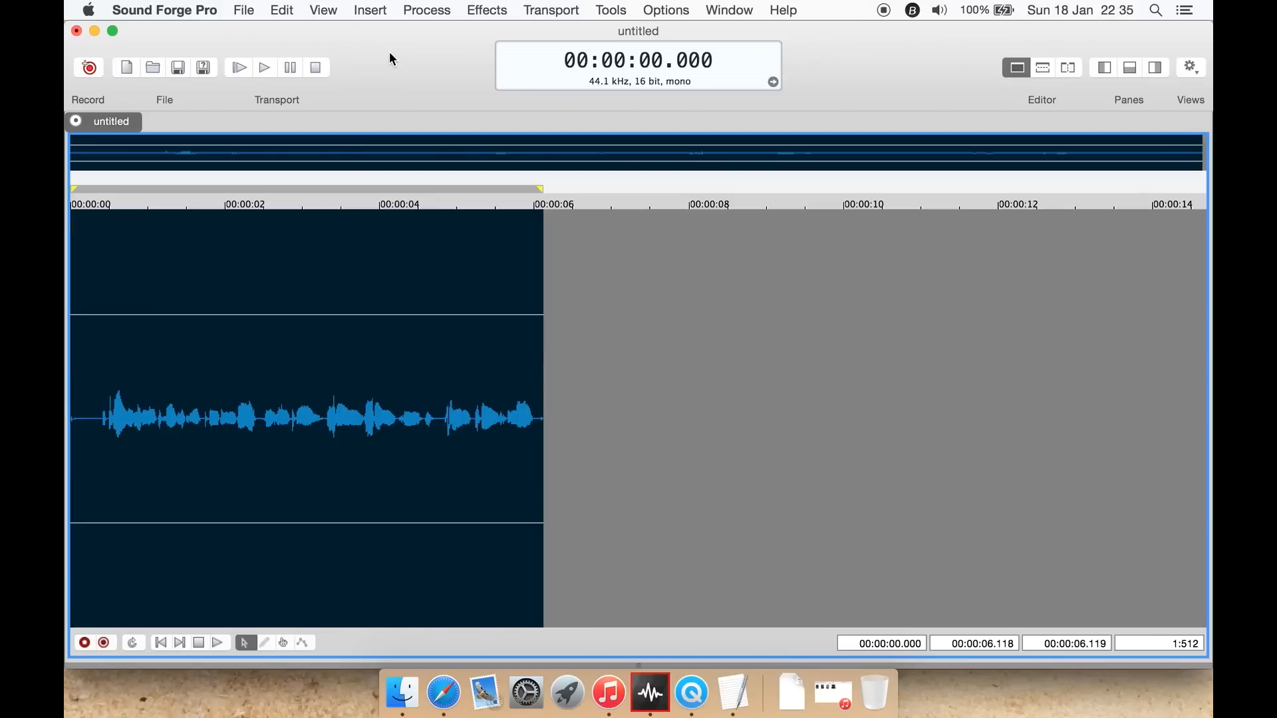
Try the curve-shaped edit tool by auditioning the recording from several positions, and return to the normal arrow edit tool
click(100, 371)
click(187, 374)
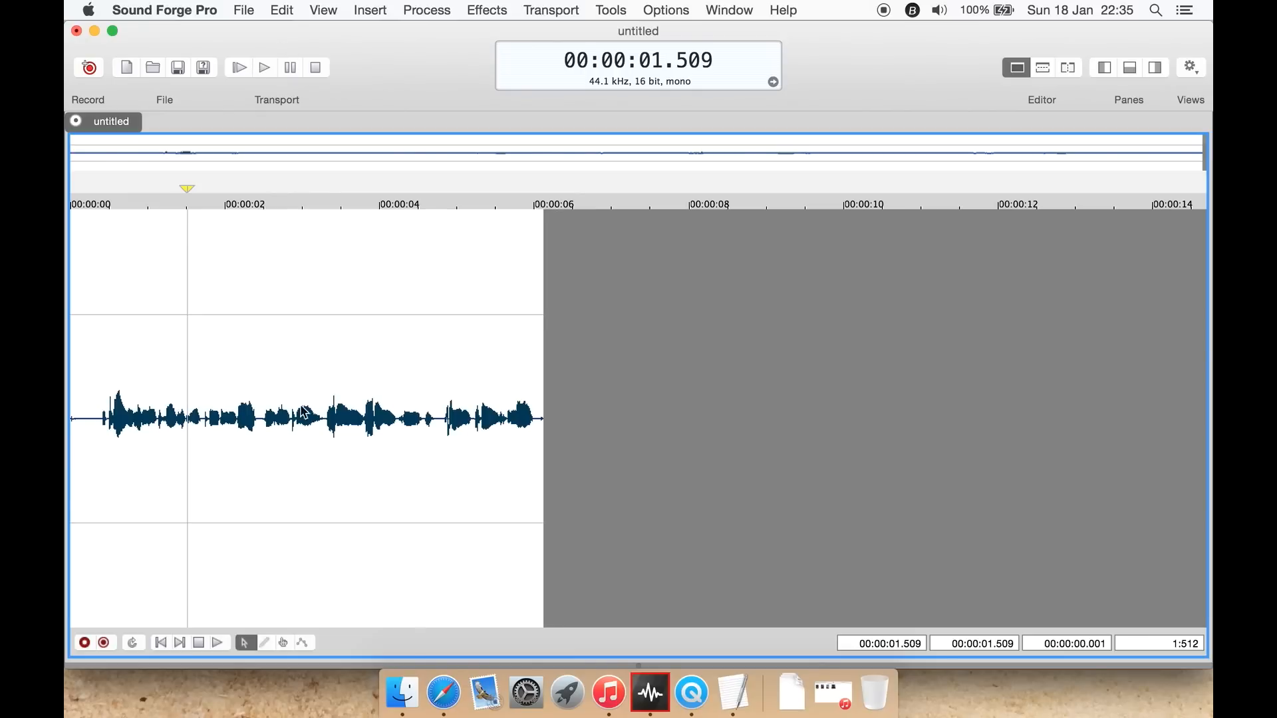
click(303, 643)
click(203, 357)
key(space)
key(space)
click(182, 347)
key(space)
click(177, 346)
click(164, 349)
click(338, 317)
click(161, 343)
click(162, 343)
click(362, 294)
click(362, 295)
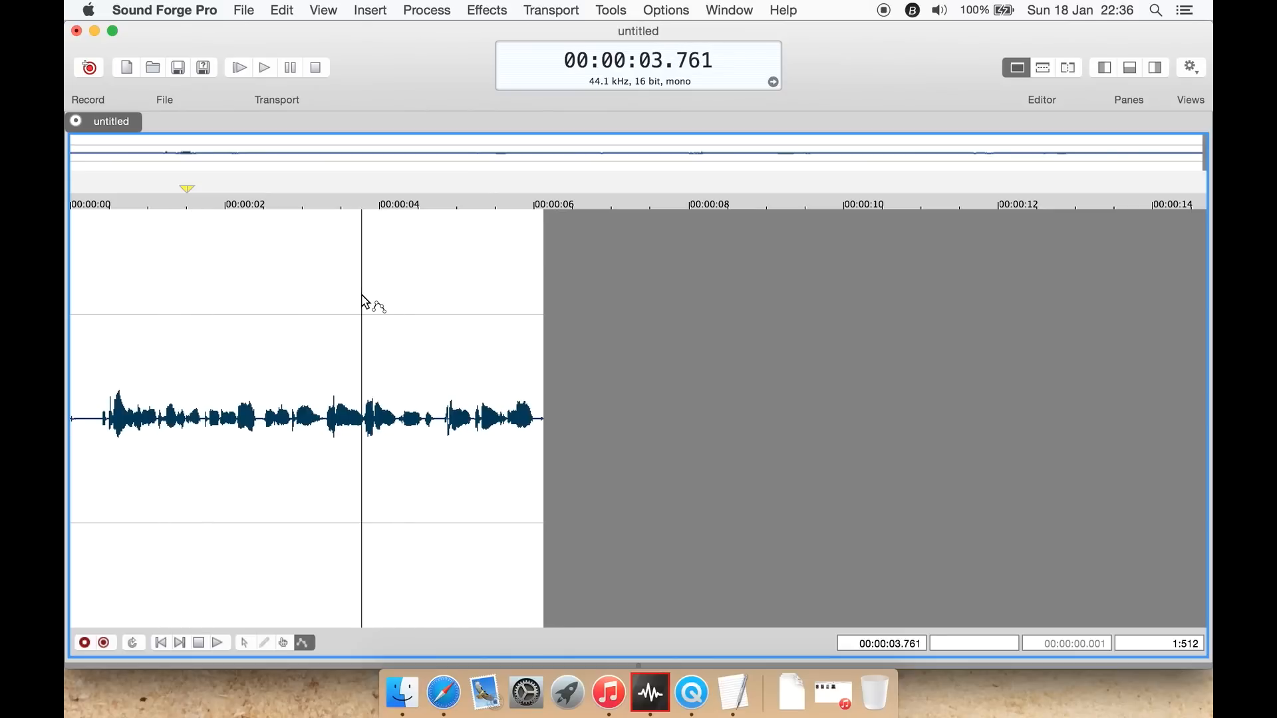
click(244, 642)
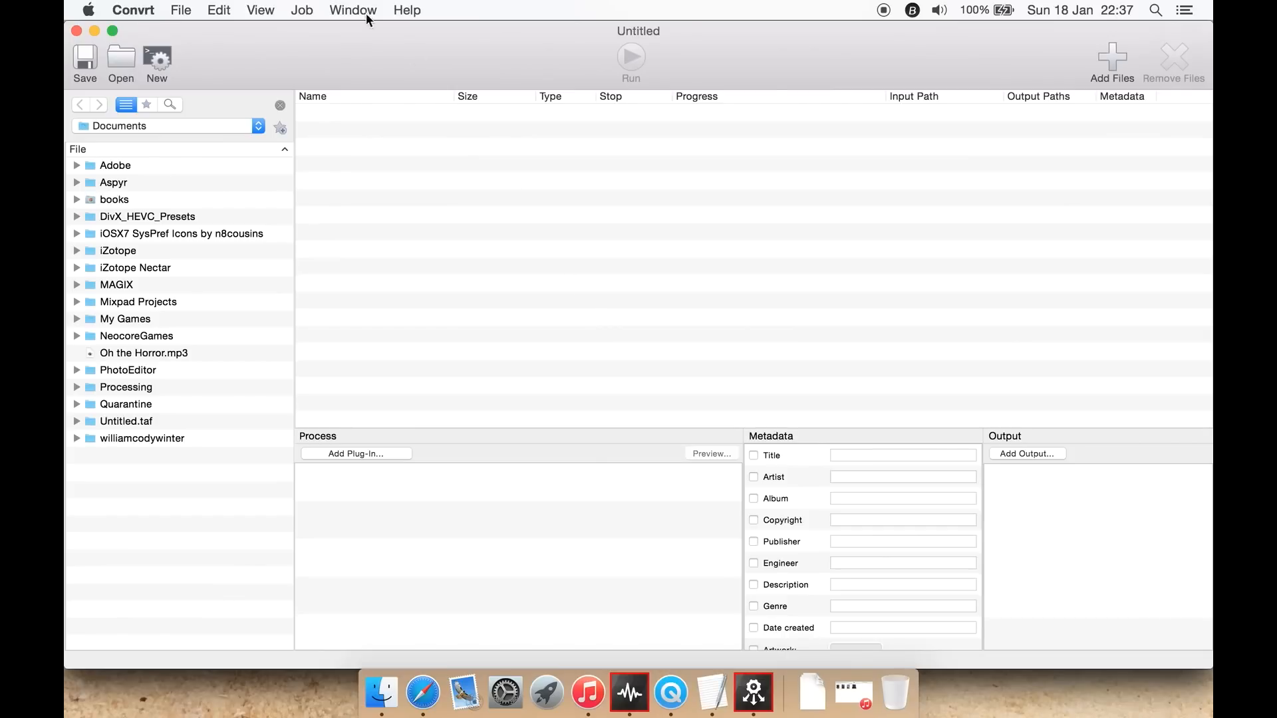
Look over the job and file commands available in the Convrt batch converter
click(302, 10)
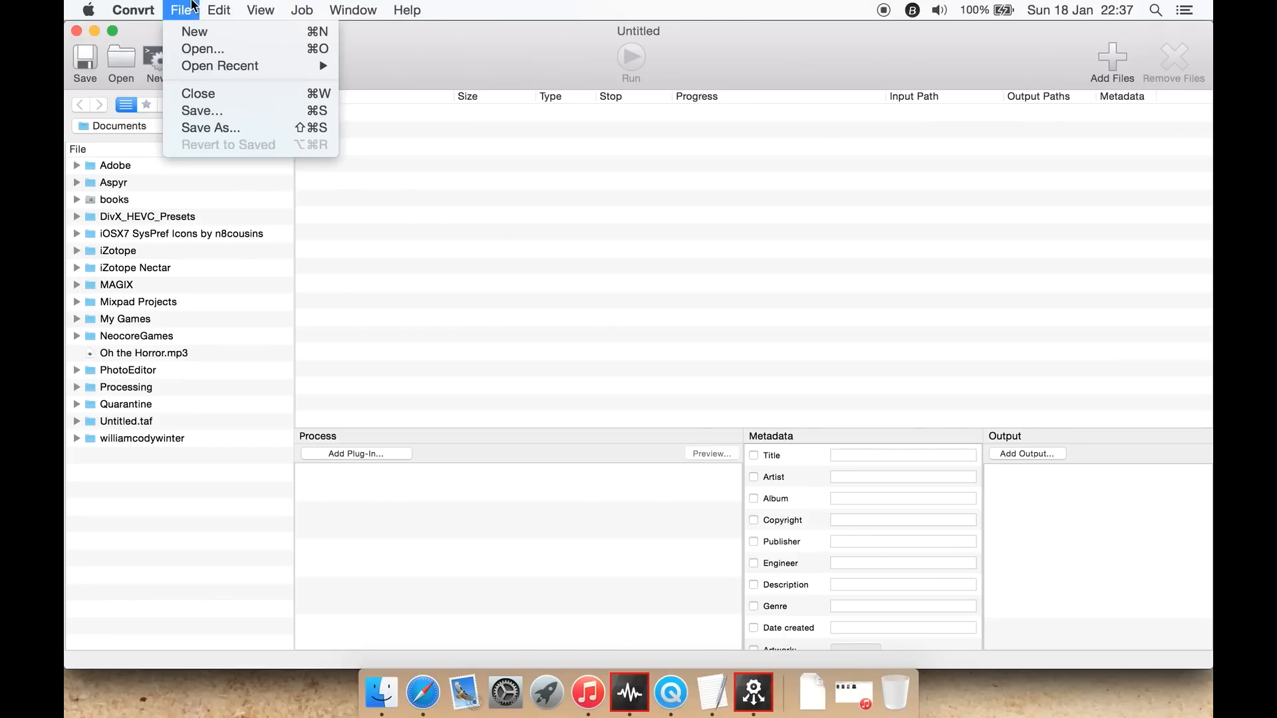
click(192, 8)
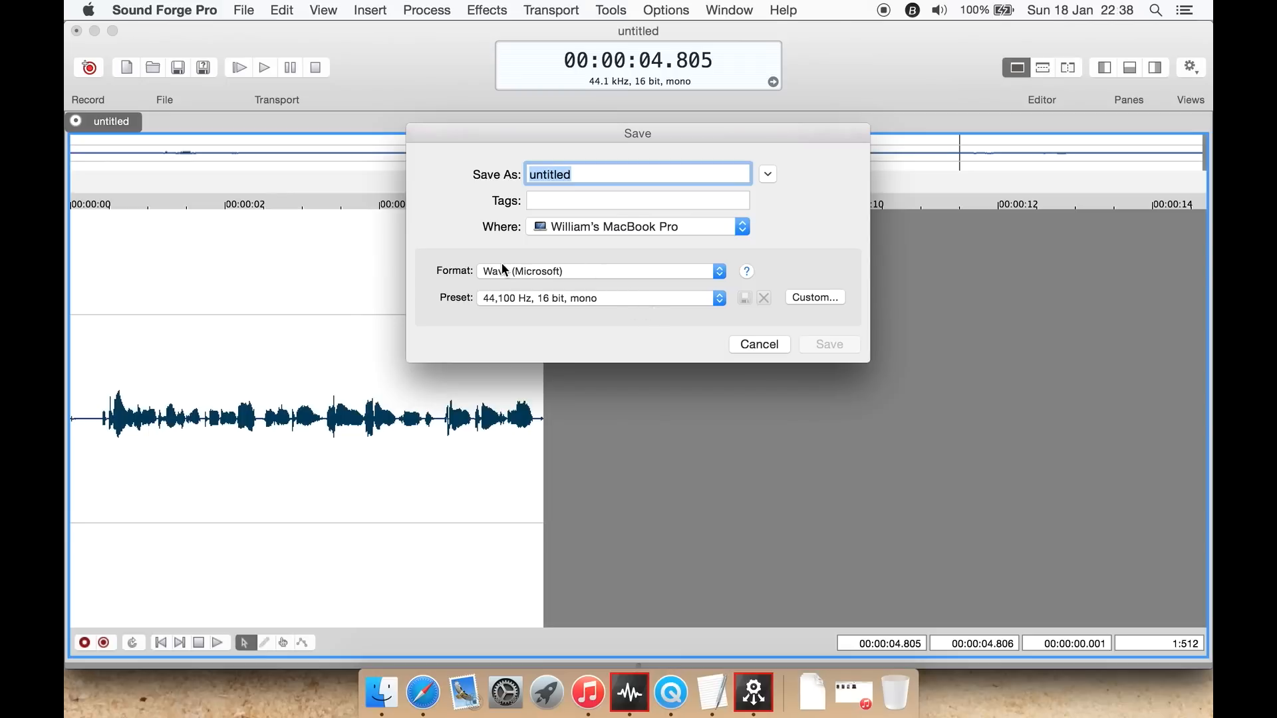
Review the file formats offered for saving the recording and the presets available for Wave (Microsoft)
click(551, 272)
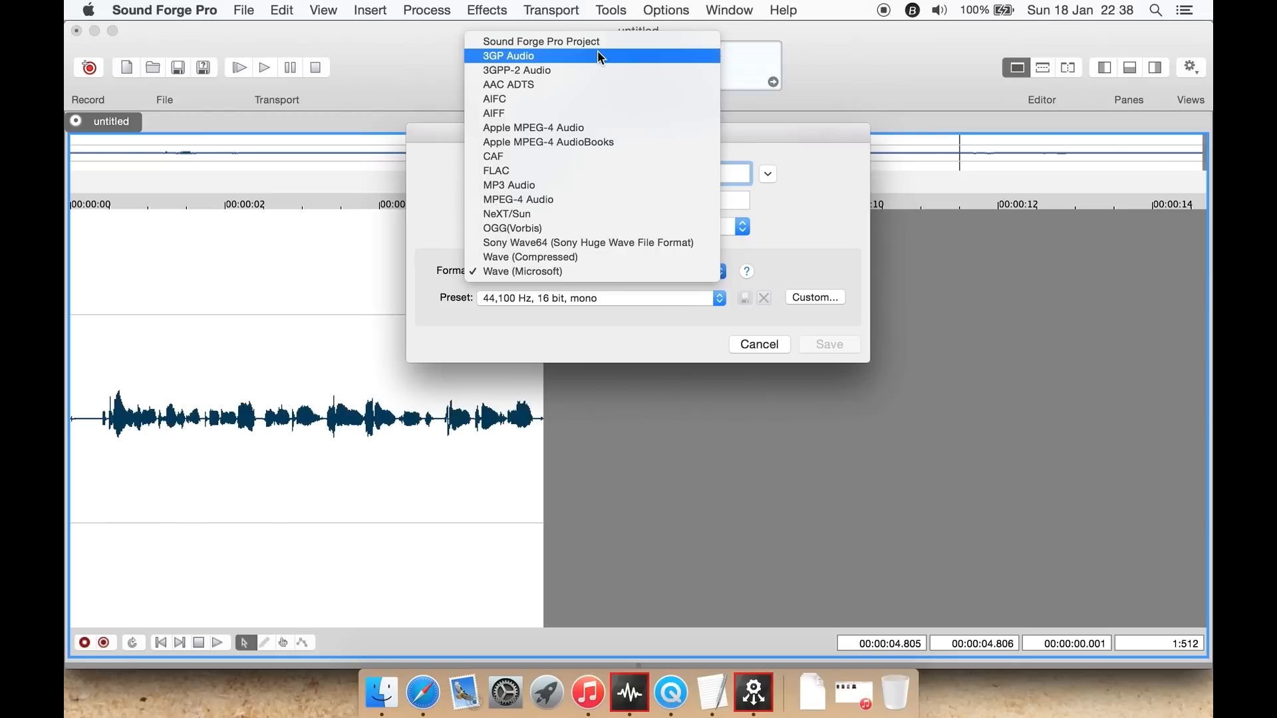
click(592, 270)
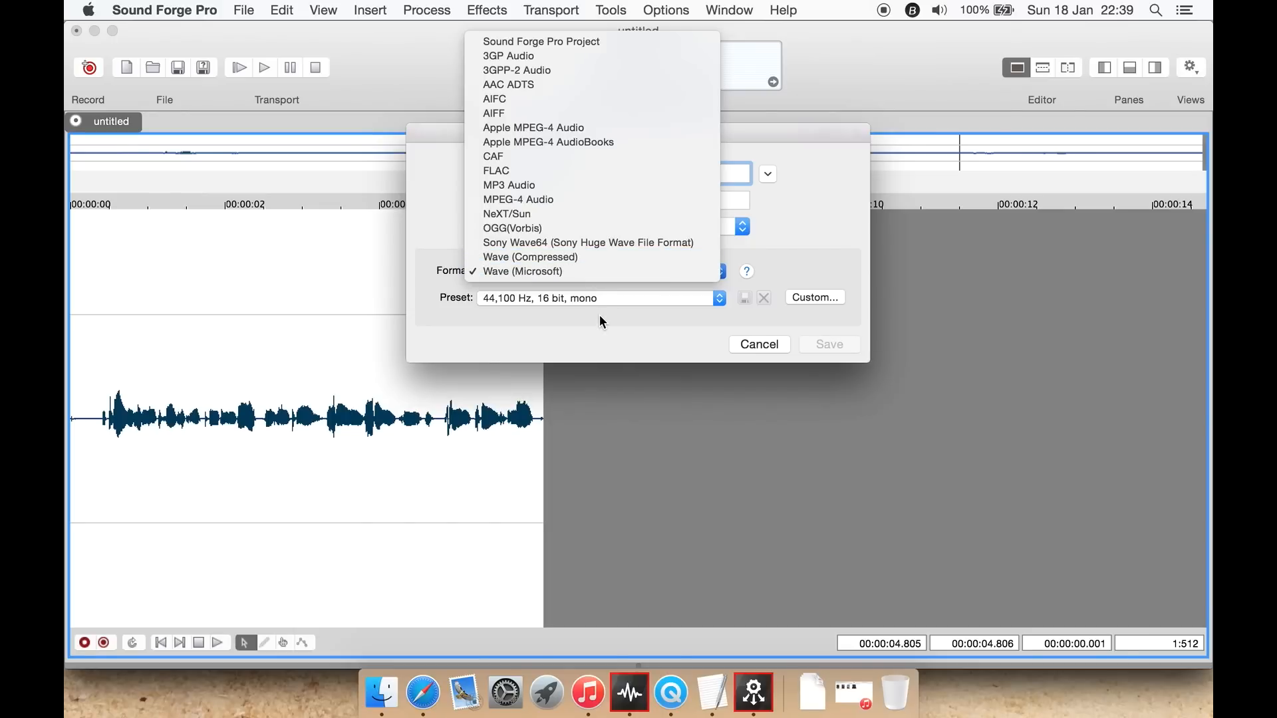
click(506, 300)
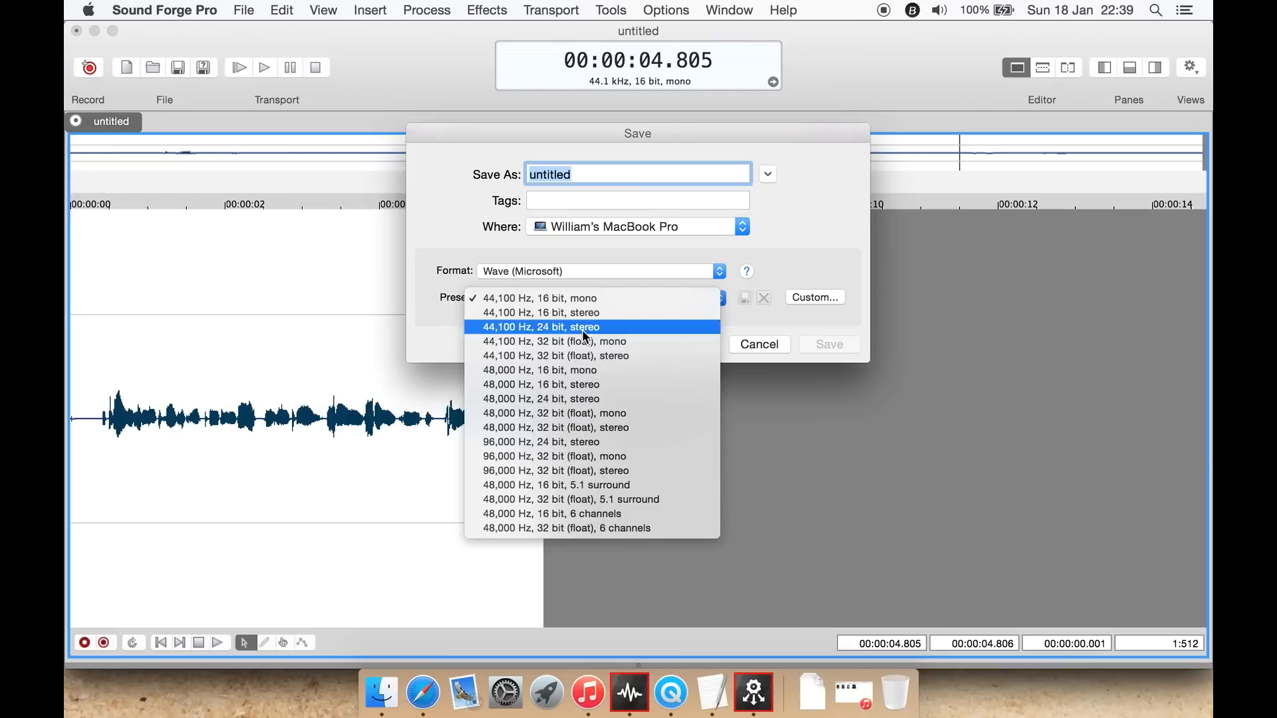
click(569, 268)
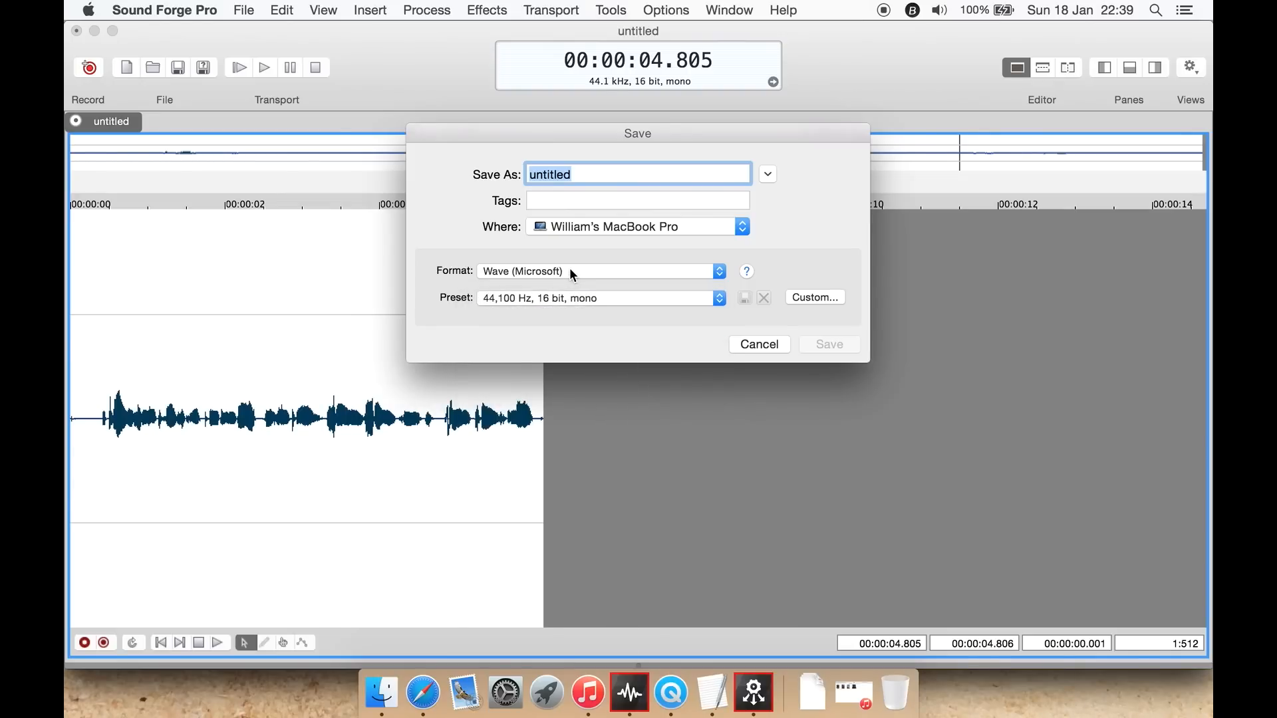
Set the save format to Wave (Compressed) and look over its presets
click(569, 267)
click(566, 258)
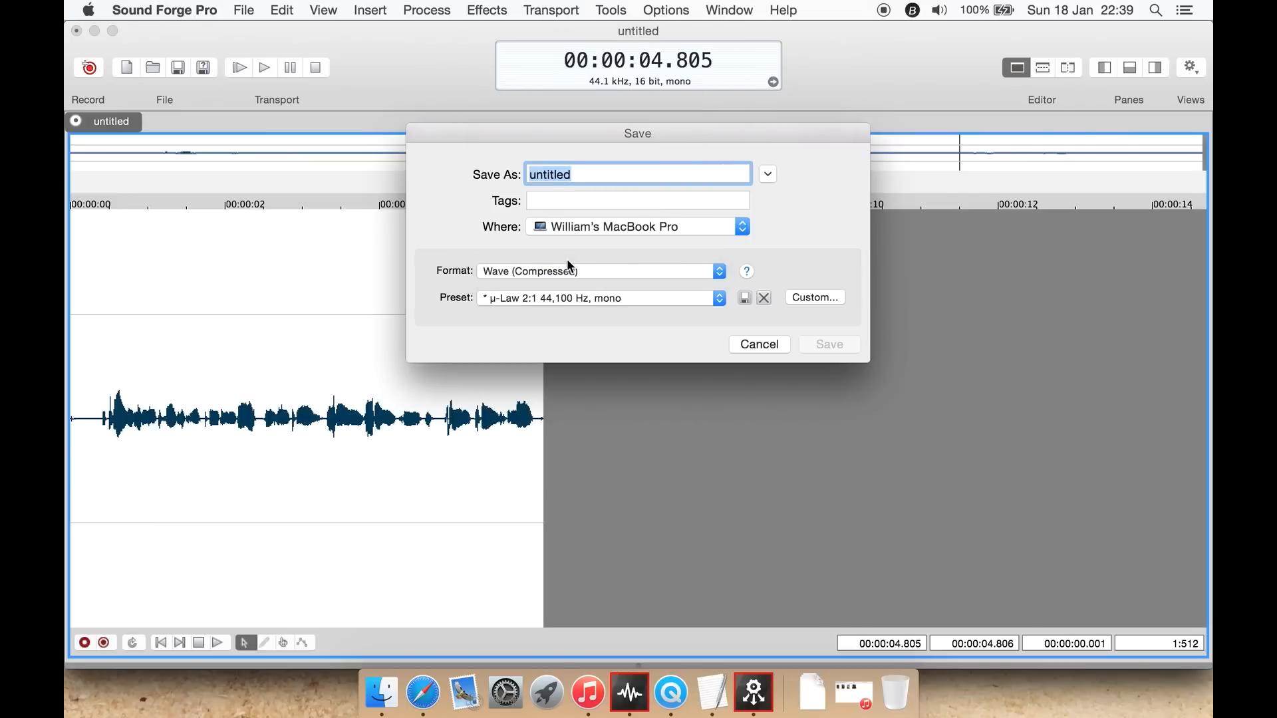
click(603, 298)
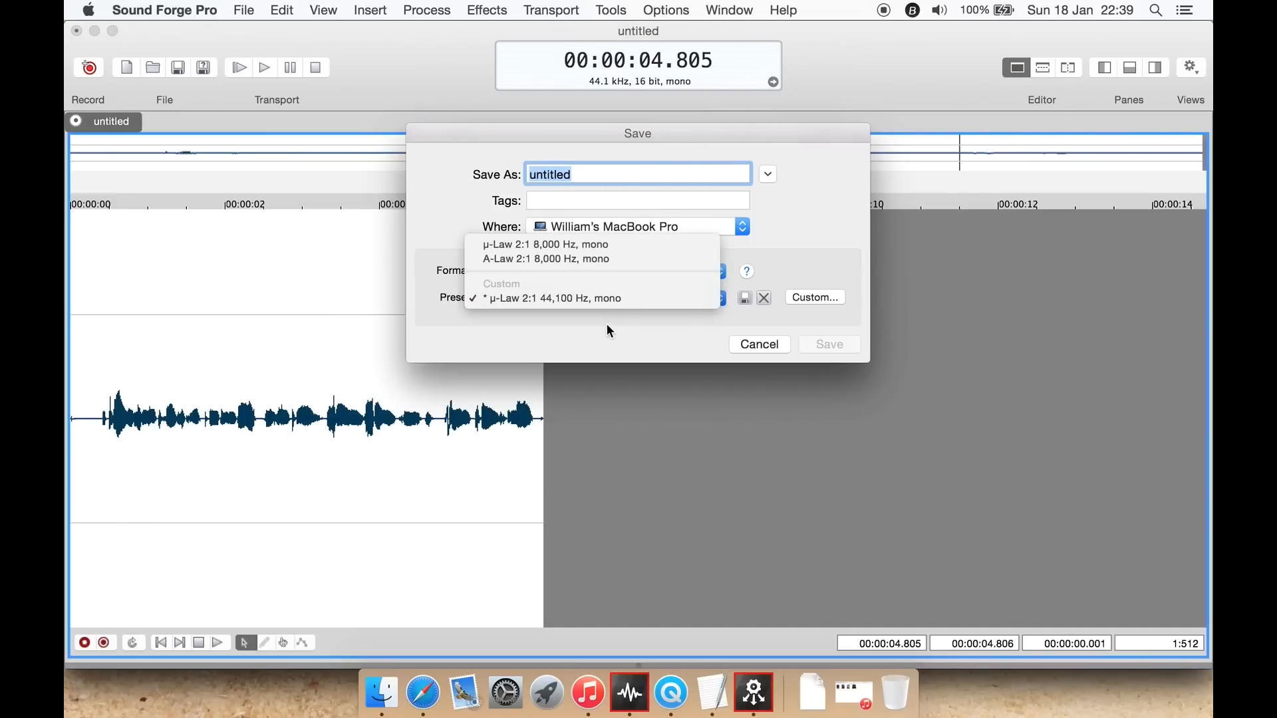
click(607, 329)
Switch the save format to Sony Wave64 and examine its sample rate, bit depth and channel presets
click(584, 272)
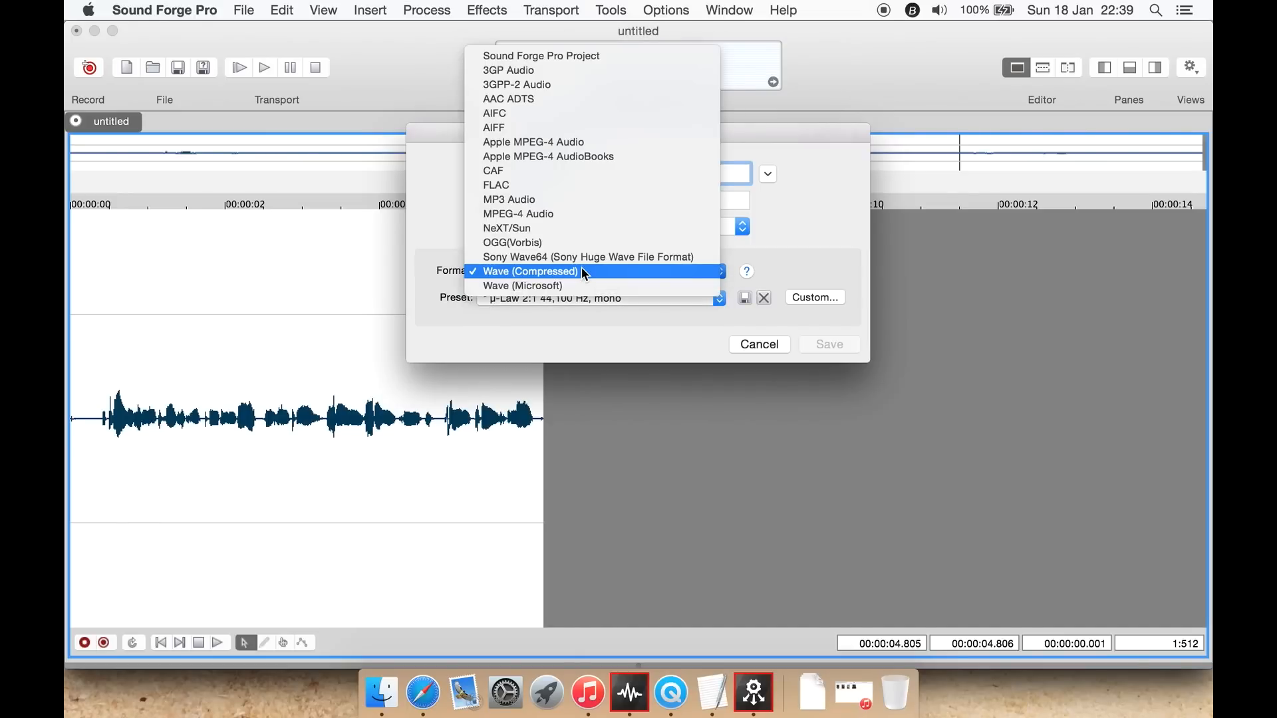
click(579, 260)
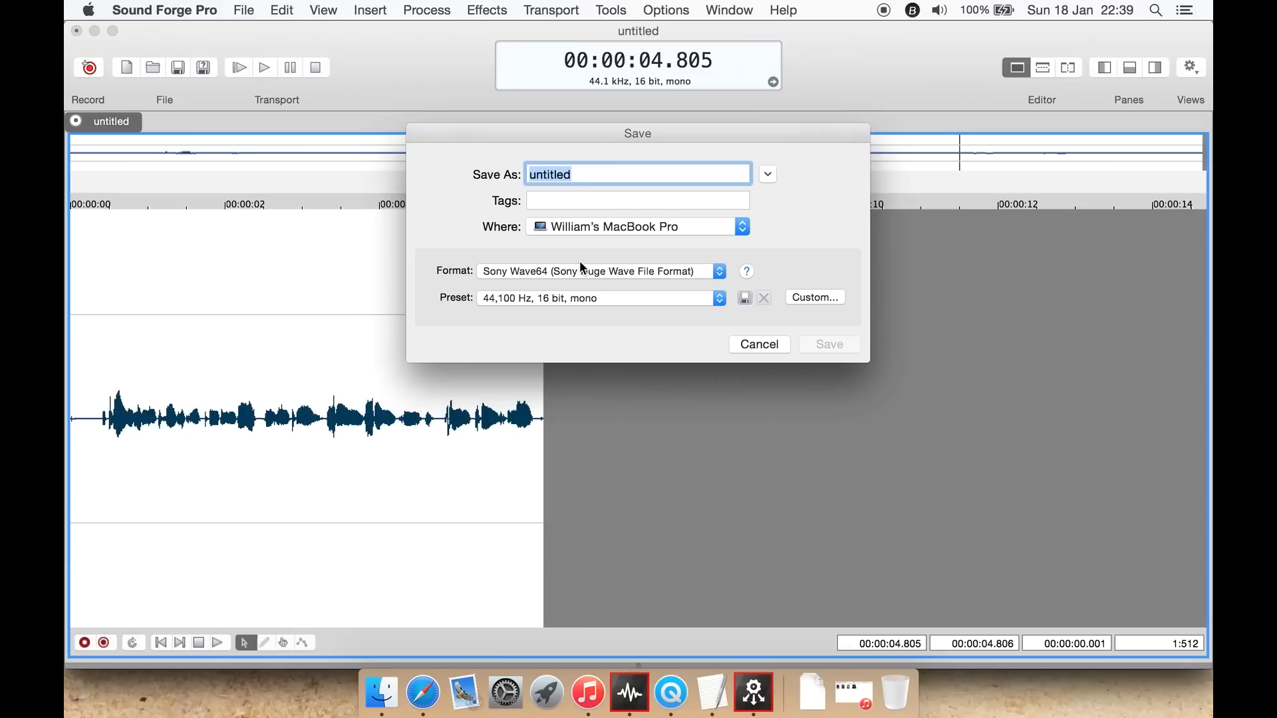
click(580, 294)
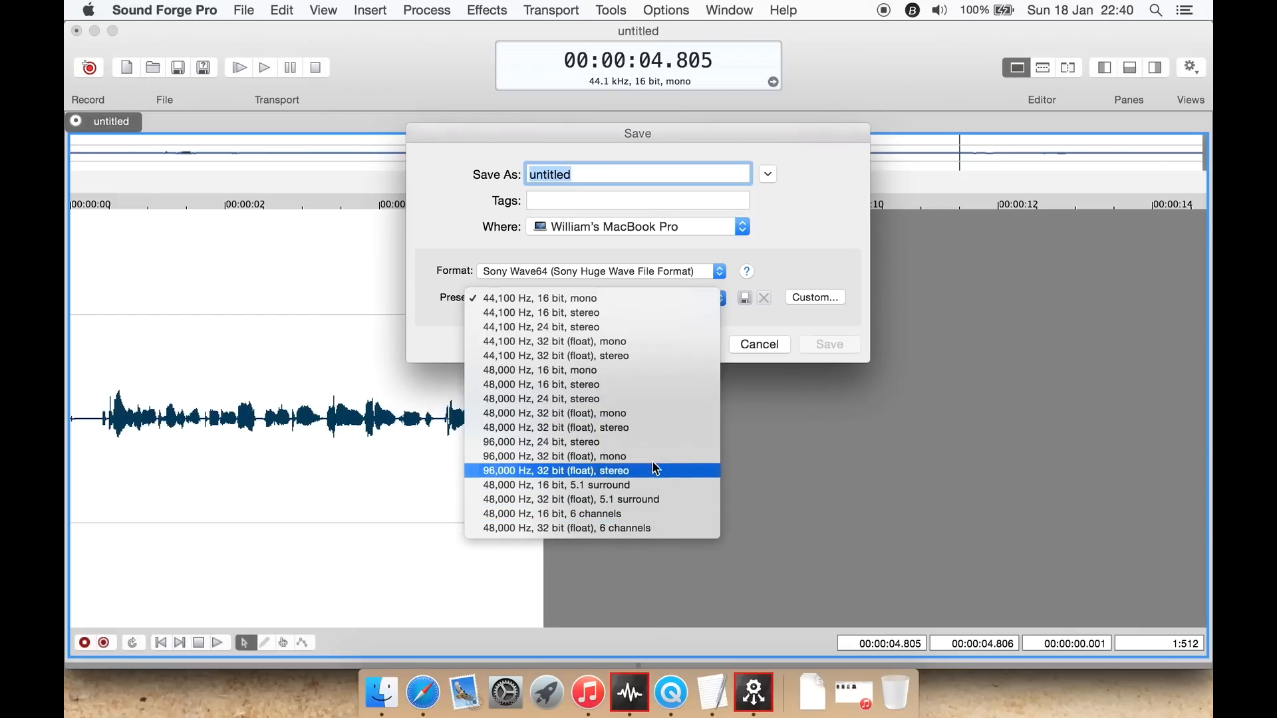
click(520, 242)
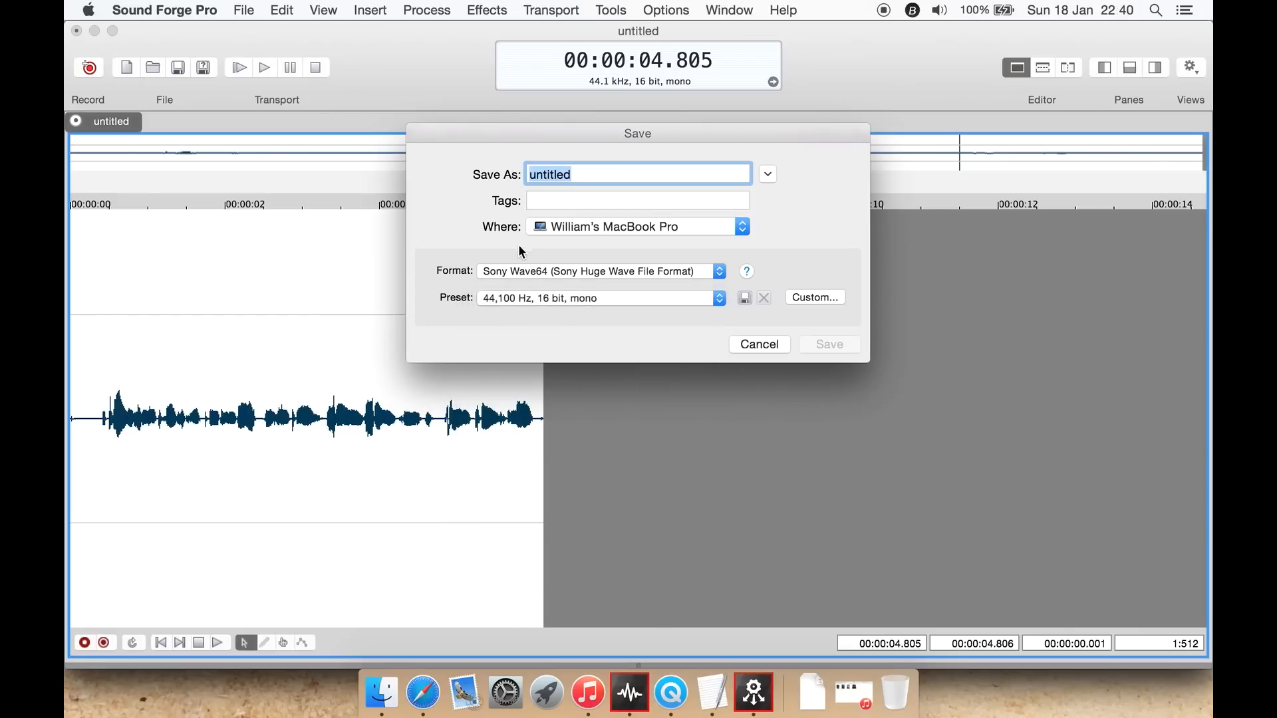
Choose AIFF as the save format, inspect its custom channel and bit depth options, and cancel the save
click(548, 272)
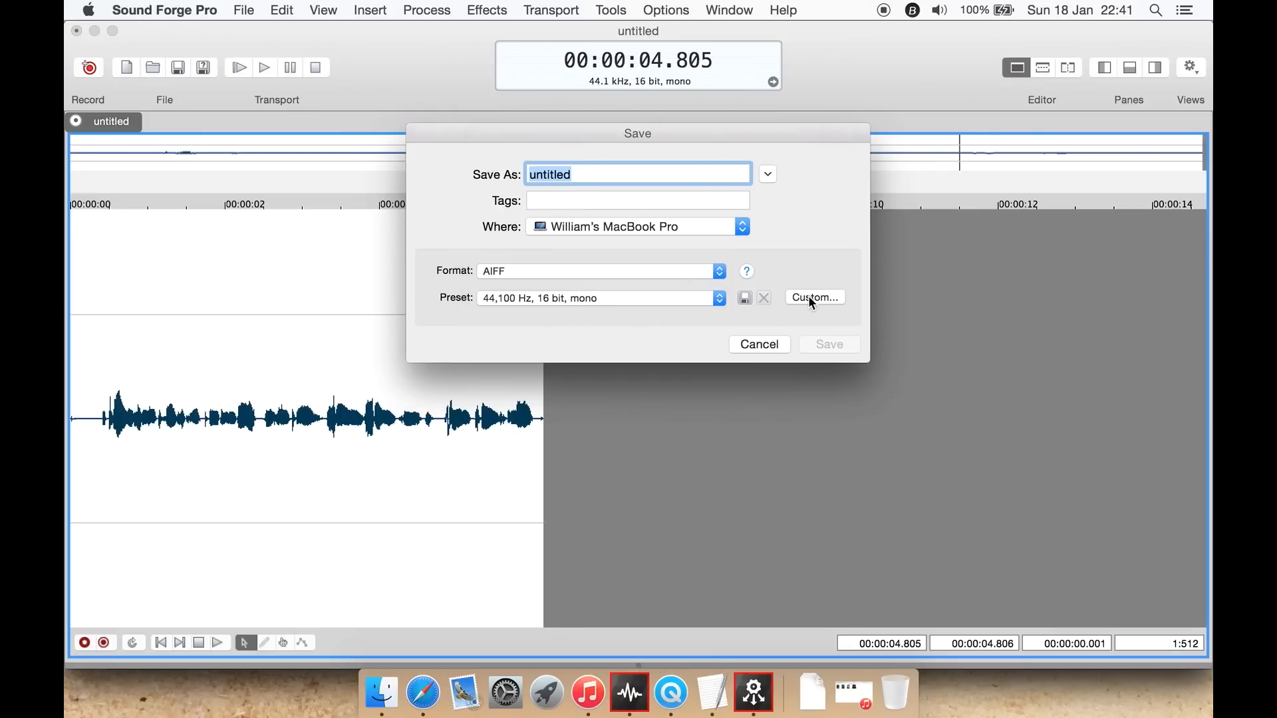
click(809, 297)
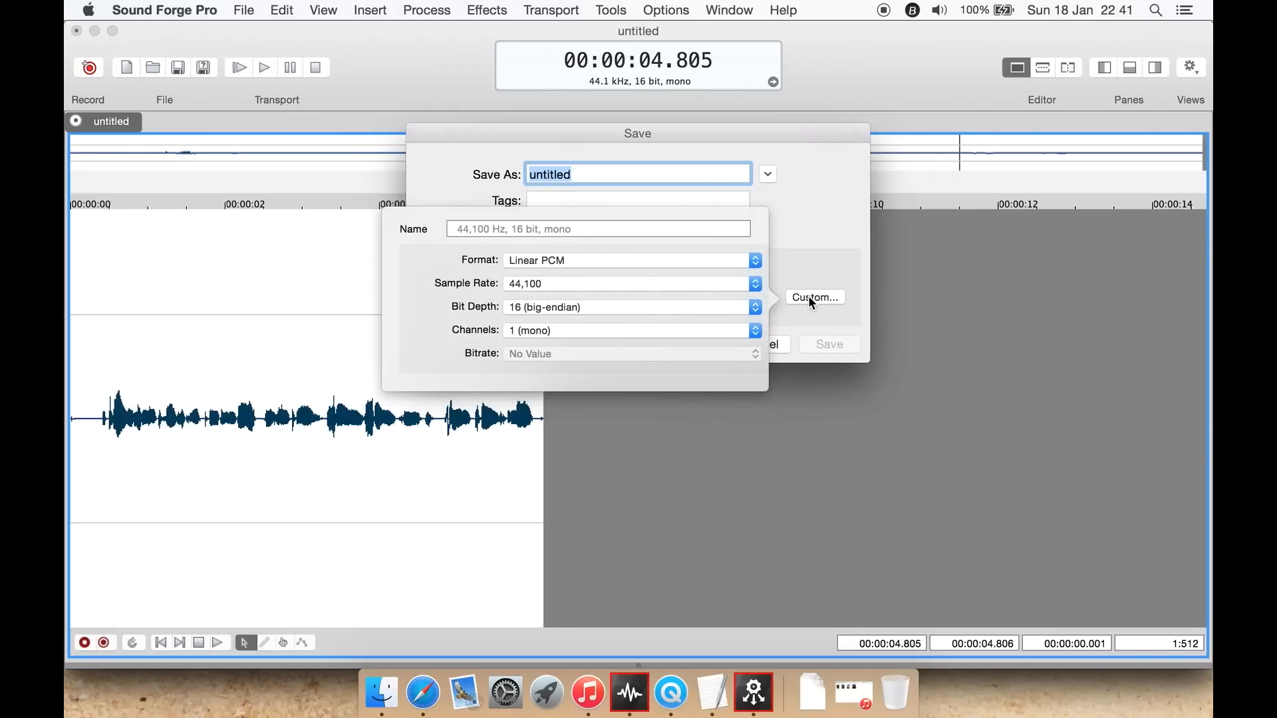
click(621, 336)
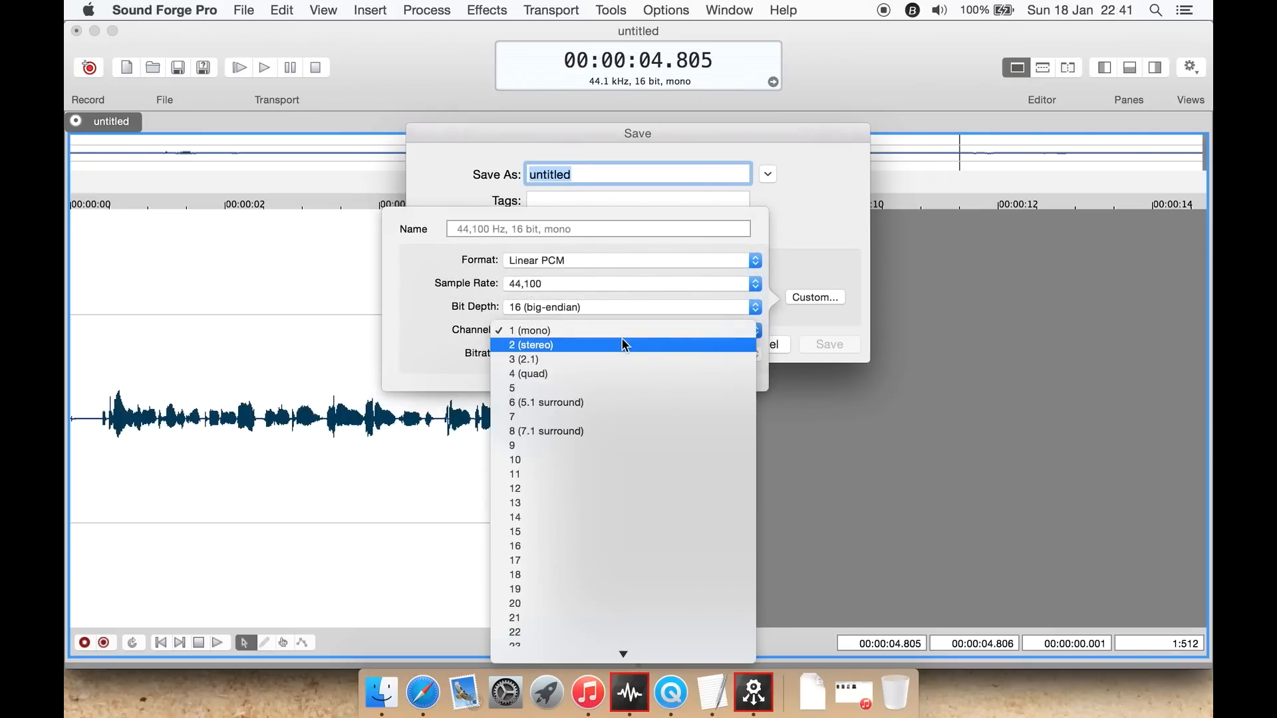
click(433, 310)
click(541, 307)
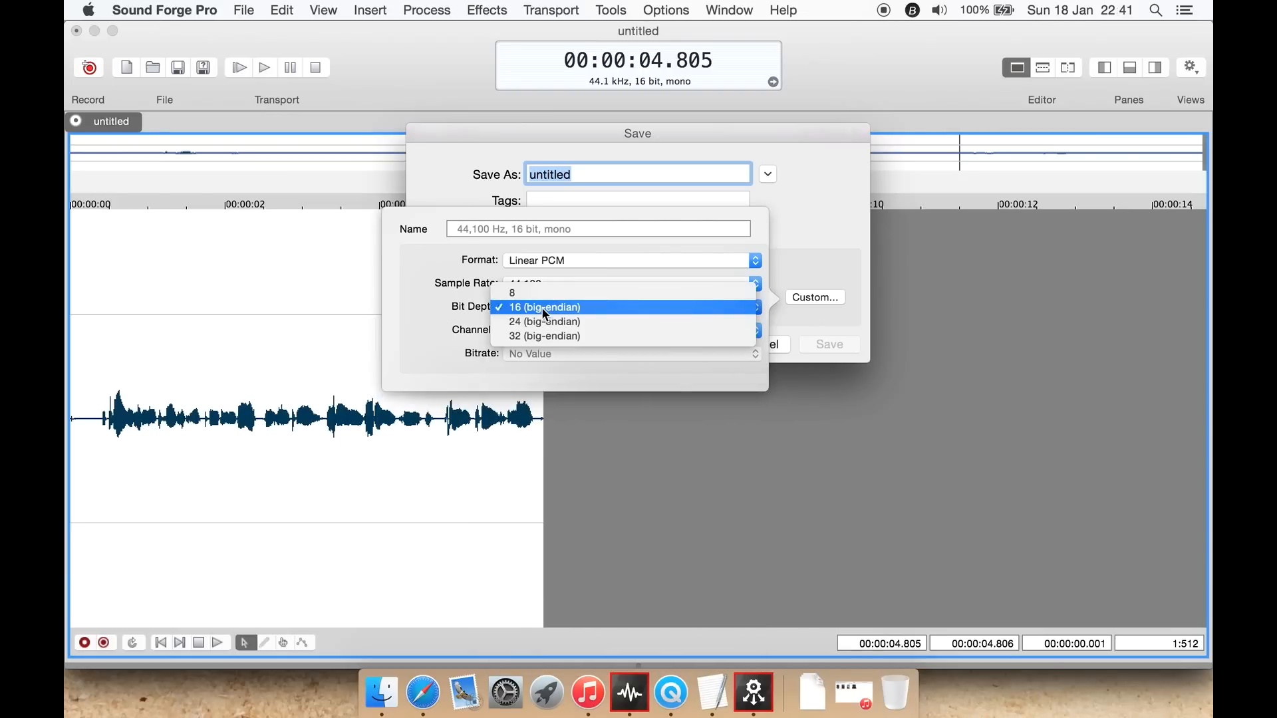
click(482, 323)
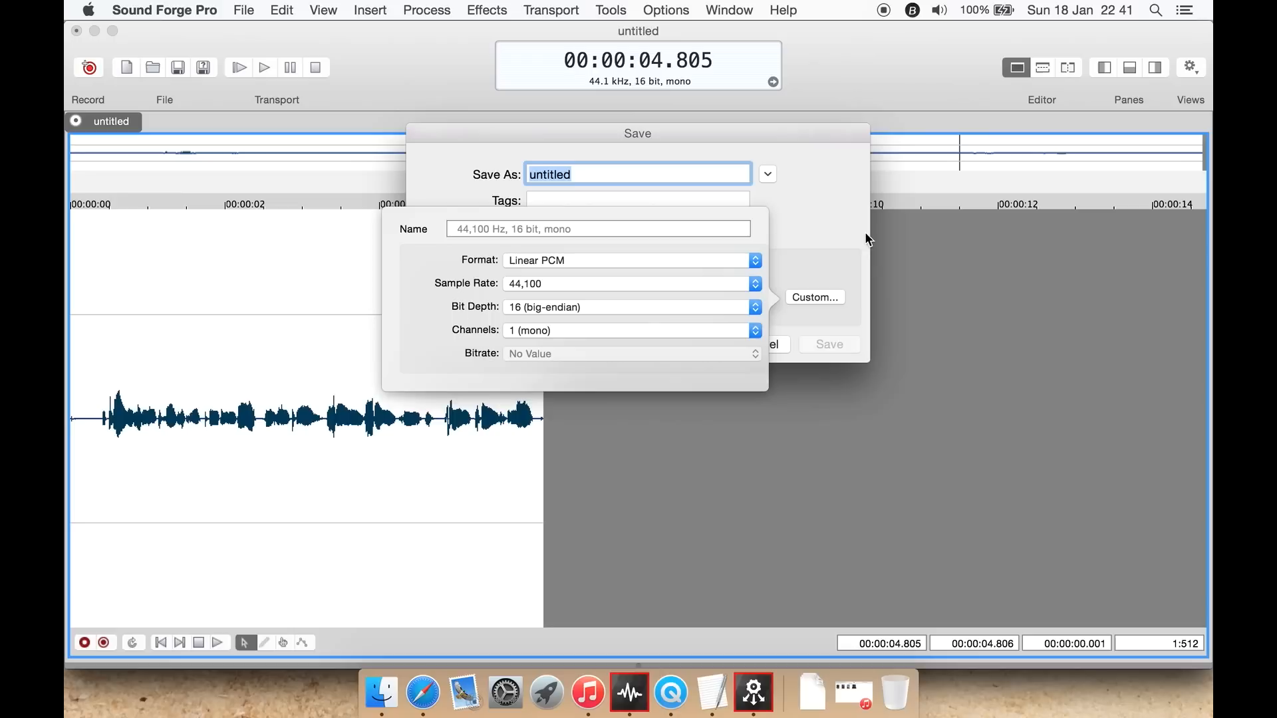
click(839, 253)
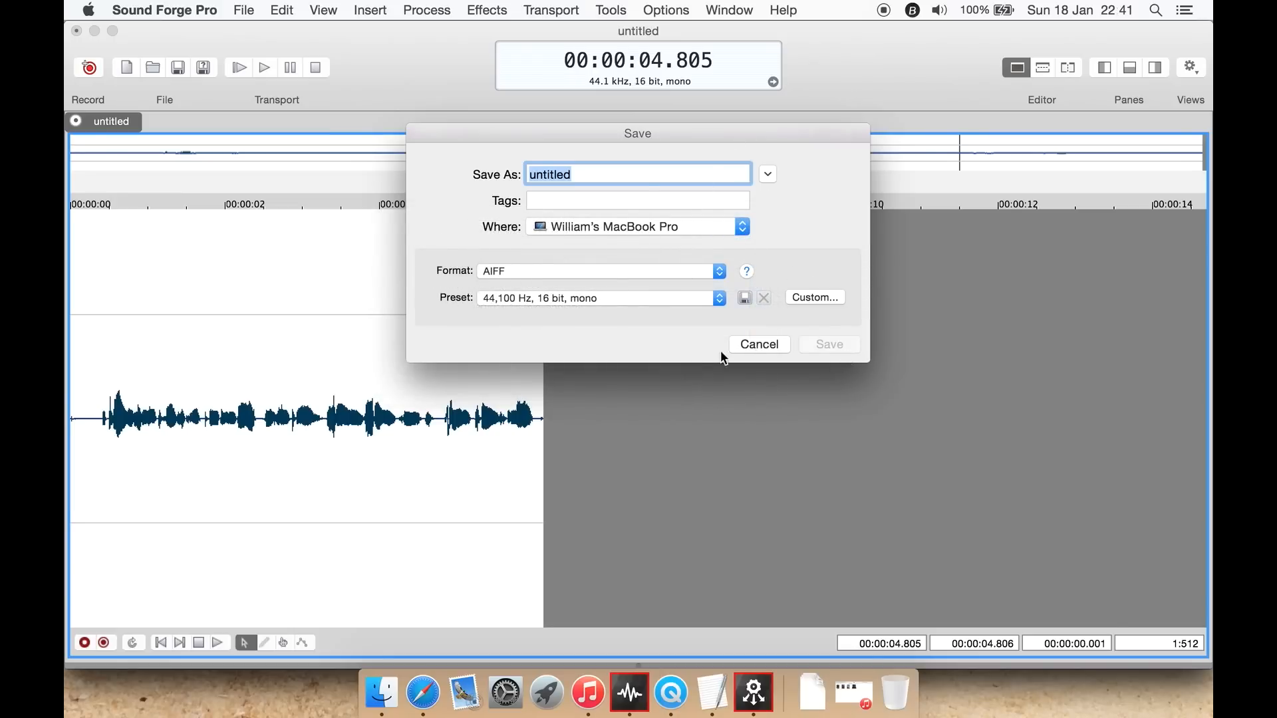
click(746, 344)
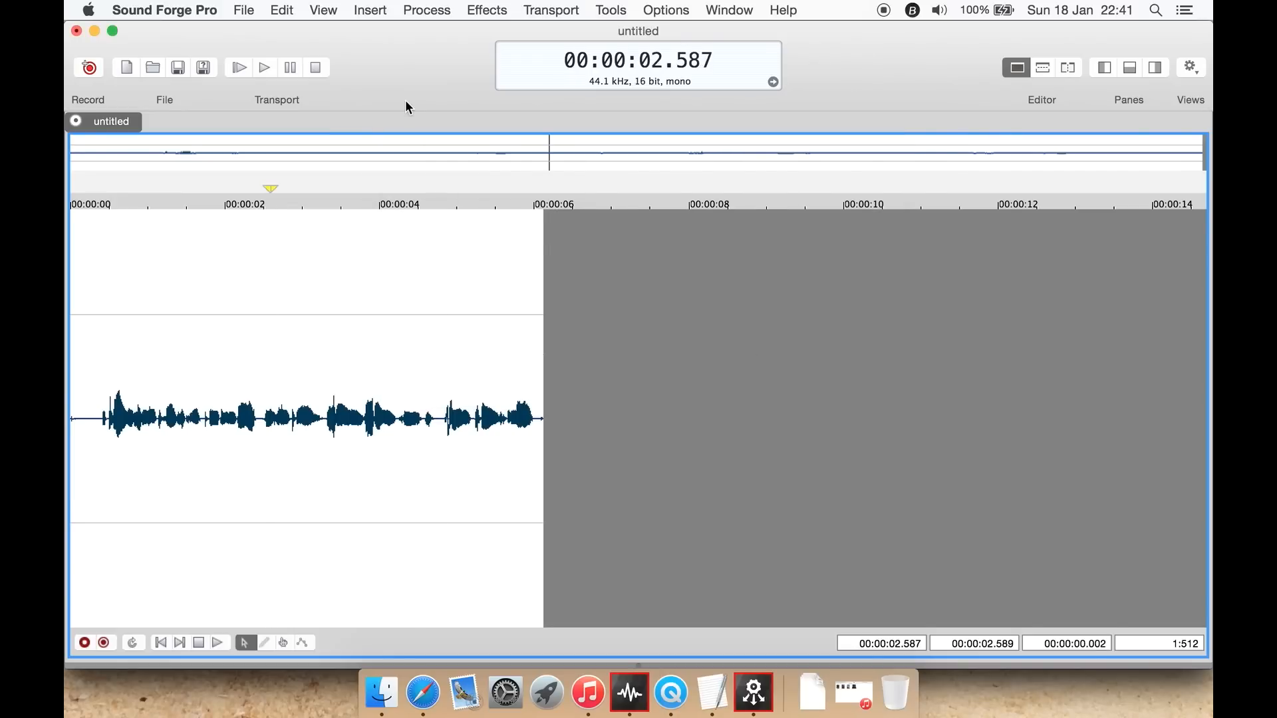